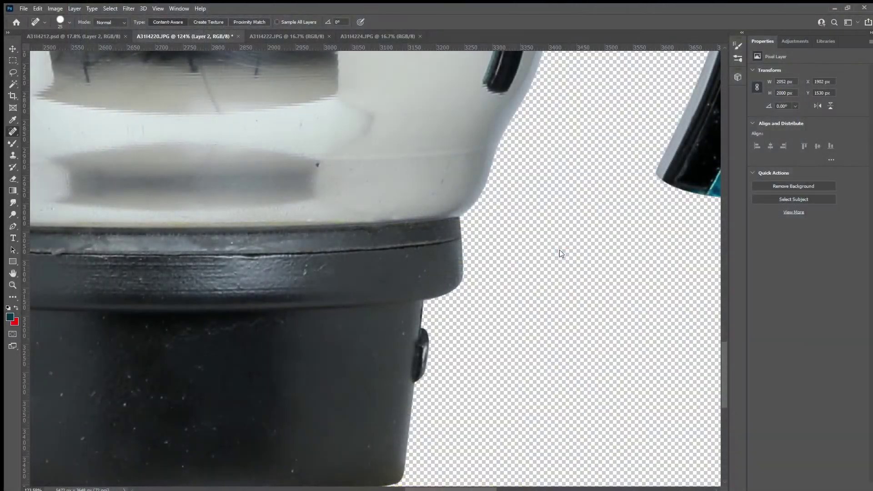
Start a Pen path along the dark rim band's top edge, undoing the misplaced points.
scroll(502, 273, down, 5)
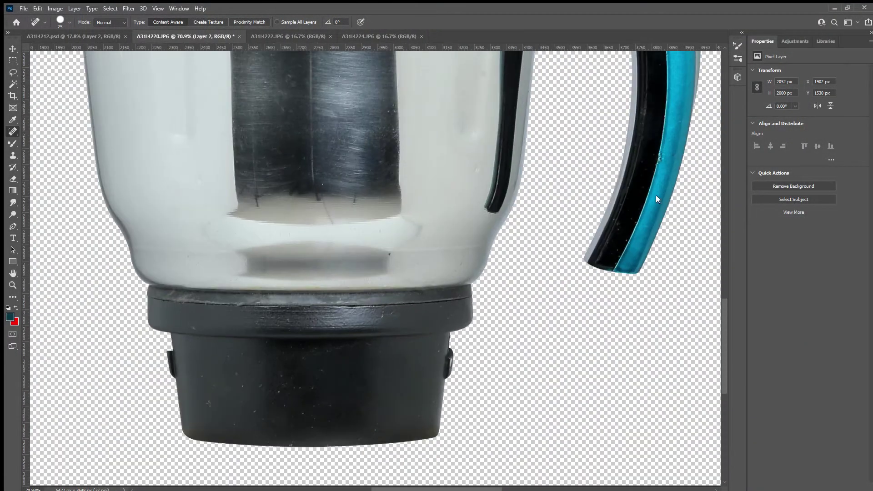
key(p)
click(490, 280)
scroll(491, 279, up, 5)
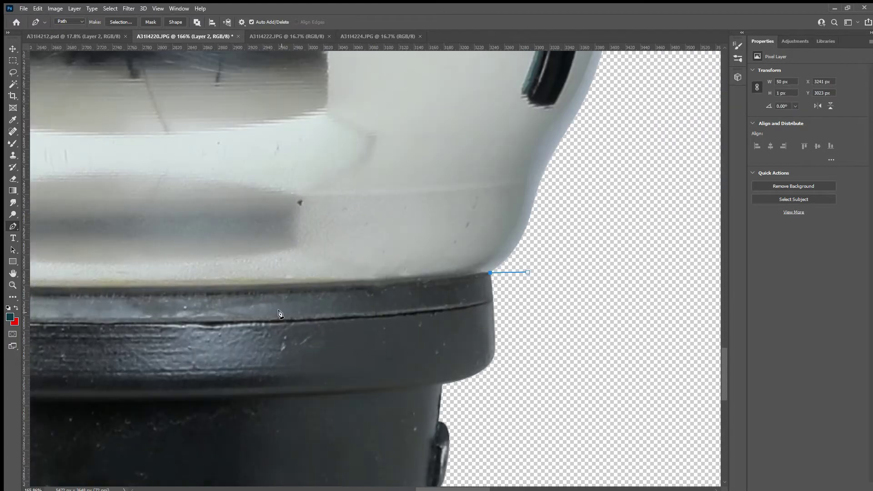
scroll(281, 314, left, 3)
scroll(370, 314, left, 4)
click(227, 308)
scroll(291, 319, left, 6)
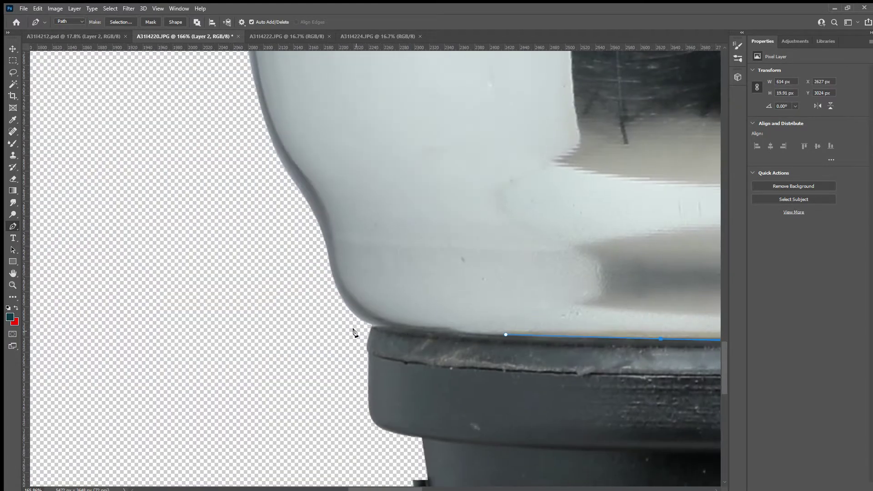
scroll(295, 316, down, 7)
drag(274, 364, 279, 381)
scroll(287, 395, down, 2)
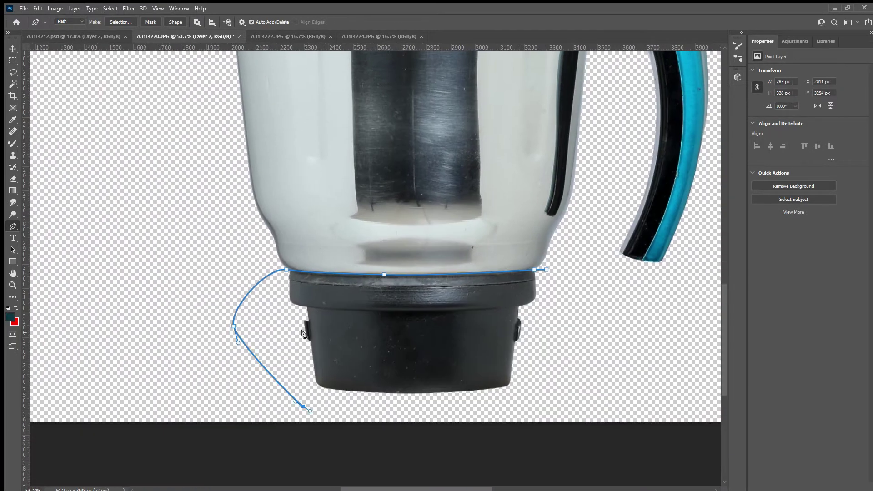
key(ctrl+z)
key(ctrl+z)
key(ctrl+z)
scroll(278, 275, up, 2)
scroll(291, 270, up, 4)
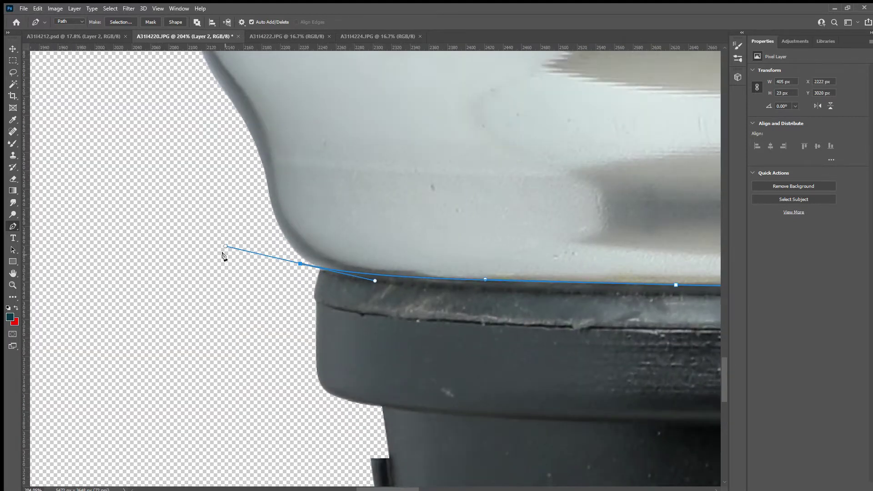
Complete the path around the rim's lower edge and corners, then convert it to a selection.
drag(243, 346, 282, 385)
drag(333, 421, 227, 337)
click(297, 347)
mouse_move(399, 339)
mouse_down()
mouse_move(464, 340)
mouse_move(273, 336)
mouse_up()
drag(546, 337, 368, 332)
scroll(422, 317, down, 3)
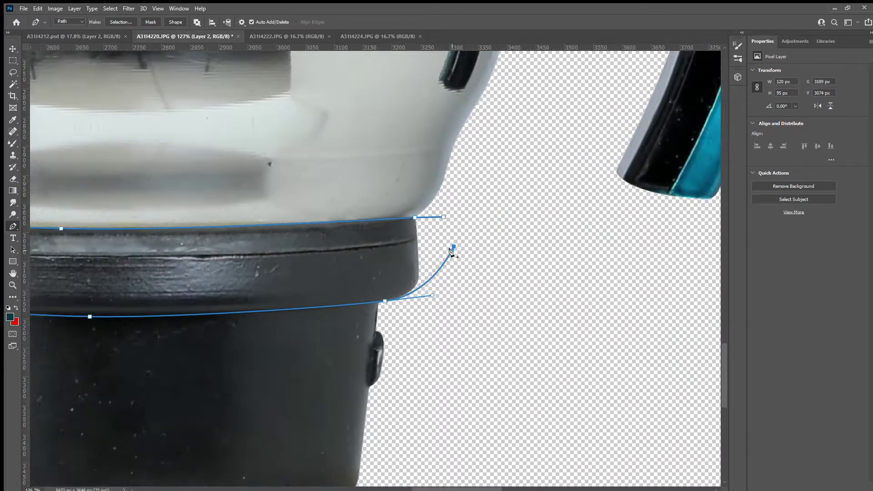
key(ctrl+Return)
scroll(452, 250, down, 2)
Subtract the stray transparent bump from the rim selection with the Magic Wand.
click(13, 84)
scroll(227, 276, up, 2)
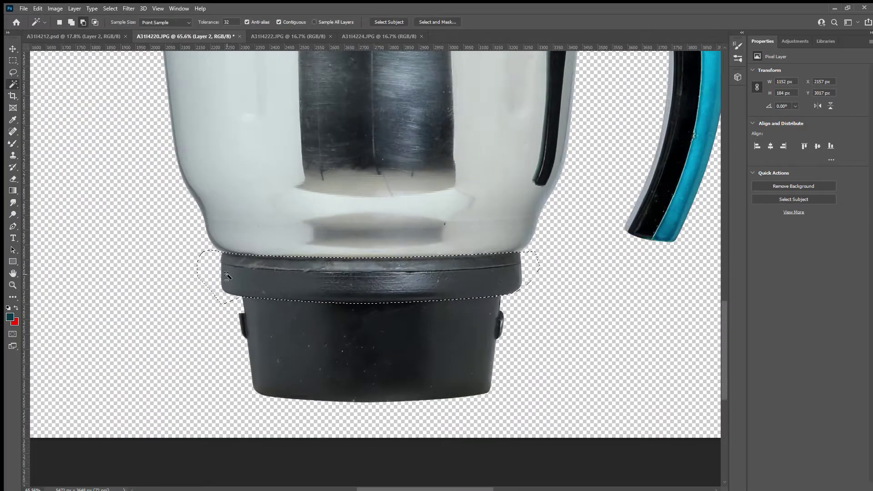
click(539, 276)
scroll(539, 277, up, 2)
scroll(523, 277, up, 1)
Blend away scratches on the rim's left part with the Mixer Brush.
key(b)
scroll(501, 276, up, 2)
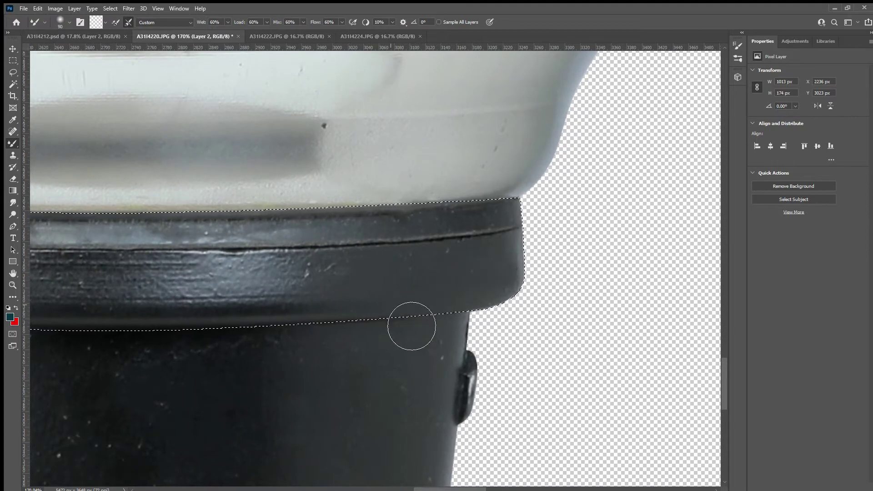
scroll(377, 313, left, 2)
scroll(130, 302, left, 2)
scroll(136, 301, left, 6)
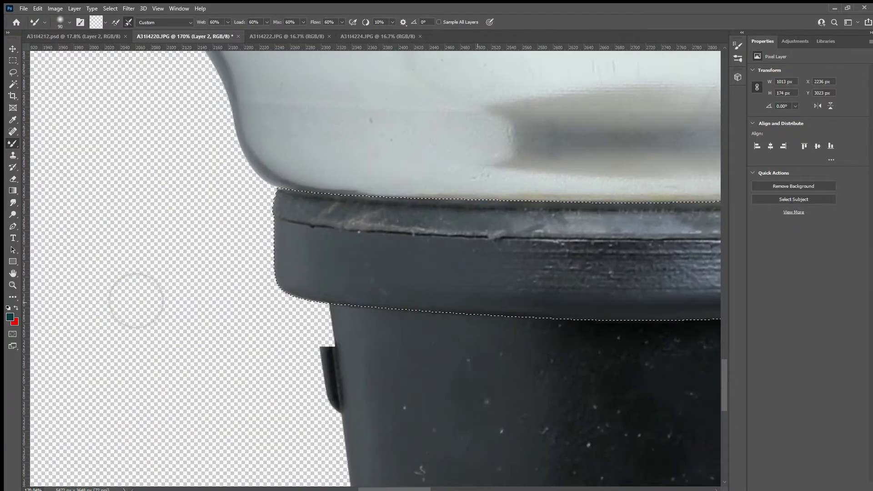
scroll(137, 301, right, 2)
scroll(303, 296, right, 8)
scroll(344, 322, left, 7)
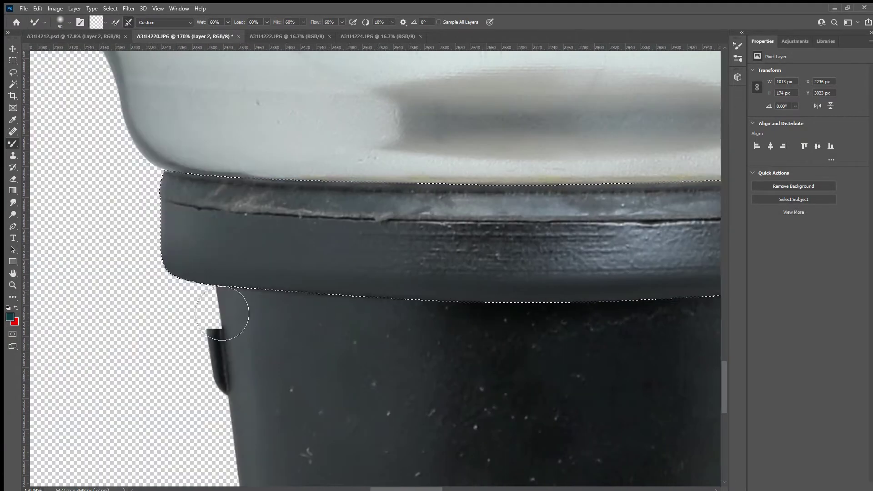
drag(77, 195, 163, 229)
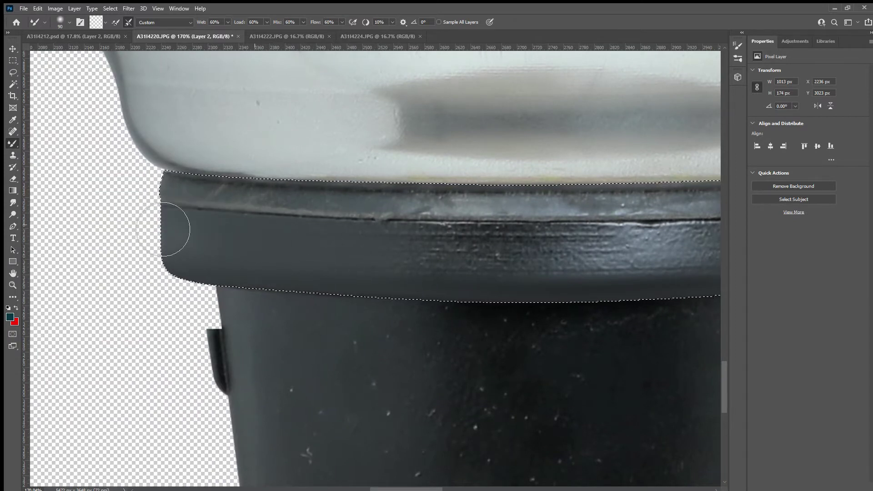
scroll(516, 302, right, 5)
scroll(368, 305, right, 5)
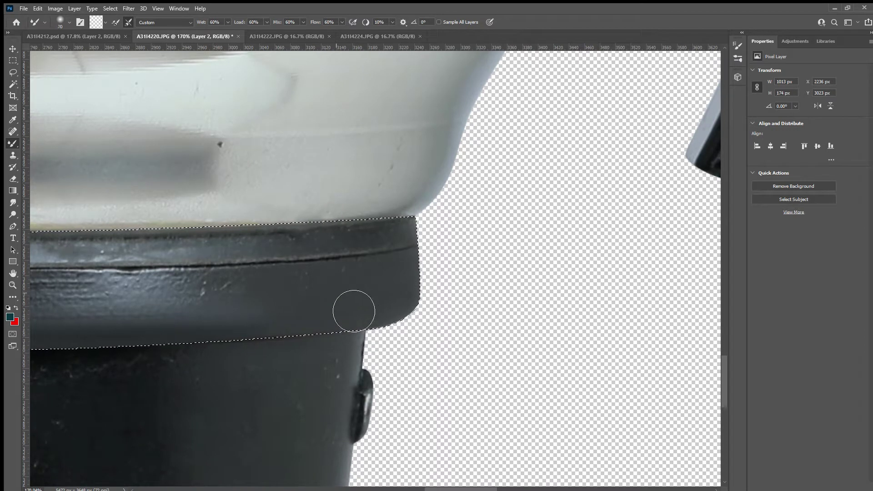
Work along the rim band from its left end to its right edge, blending the surface evenly.
drag(249, 287, 420, 292)
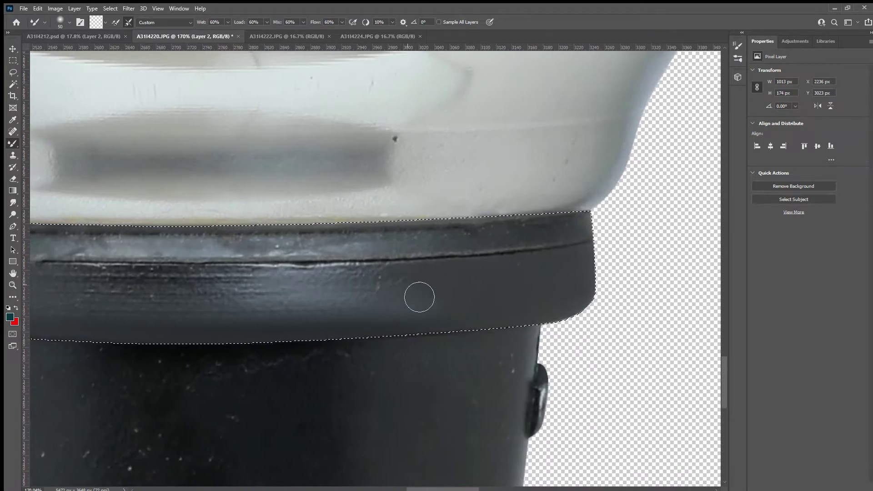
drag(240, 302, 419, 288)
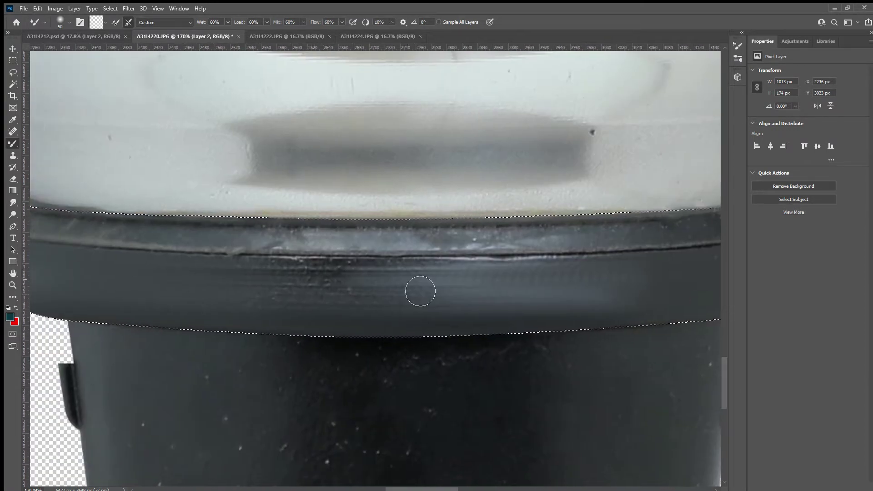
drag(142, 306, 196, 277)
drag(667, 280, 503, 289)
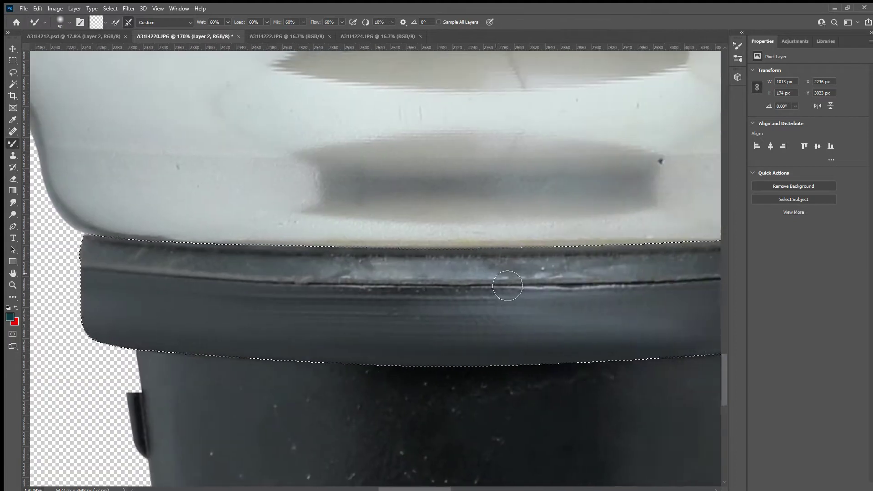
drag(375, 273, 111, 282)
drag(507, 263, 399, 279)
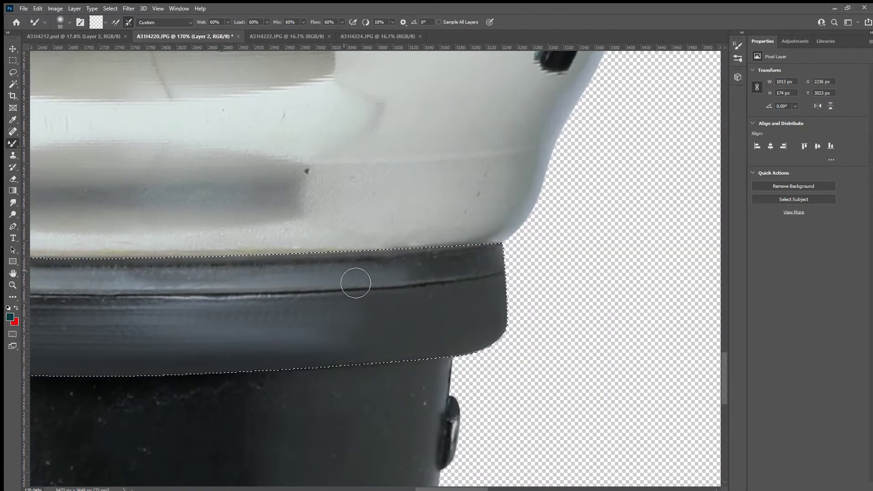
scroll(427, 300, left, 2)
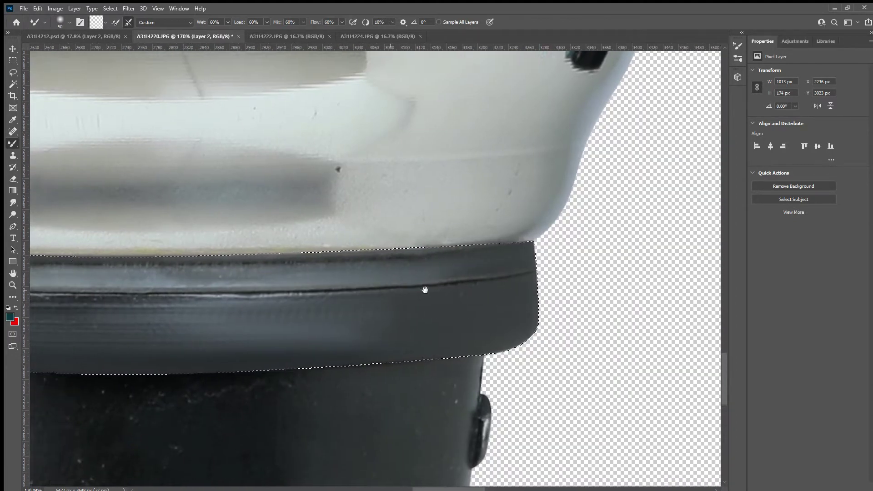
scroll(107, 273, left, 3)
scroll(107, 273, left, 3)
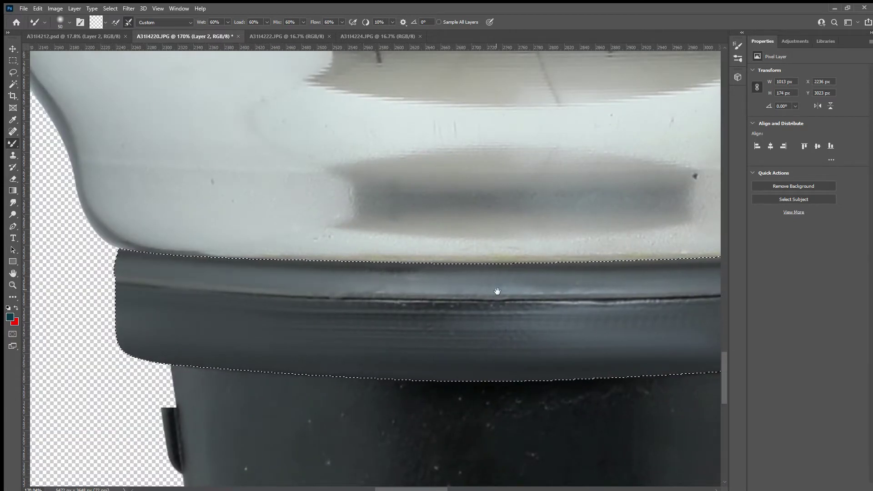
scroll(497, 287, right, 2)
scroll(499, 281, right, 2)
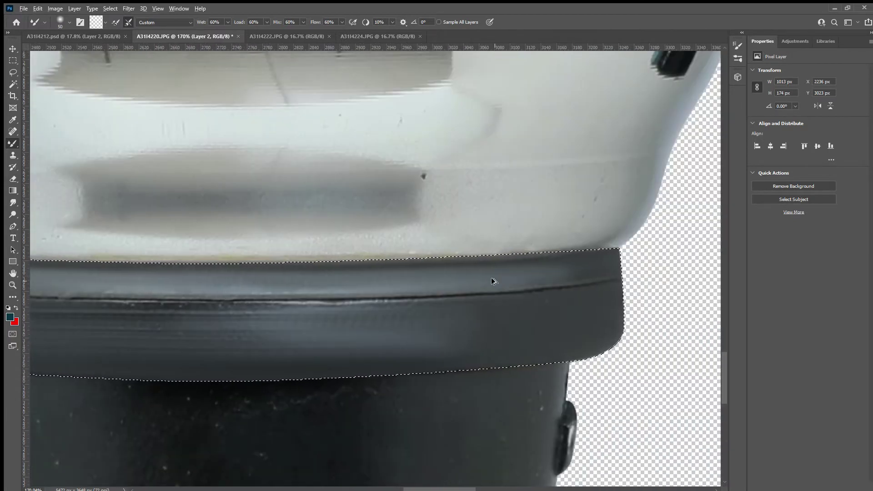
scroll(494, 281, right, 1)
scroll(523, 282, left, 1)
scroll(410, 301, left, 2)
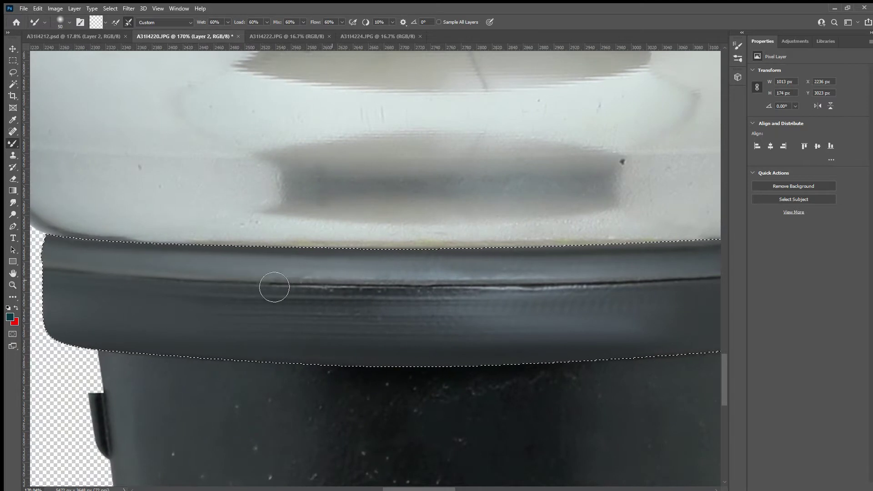
scroll(277, 304, down, 1)
scroll(266, 272, down, 1)
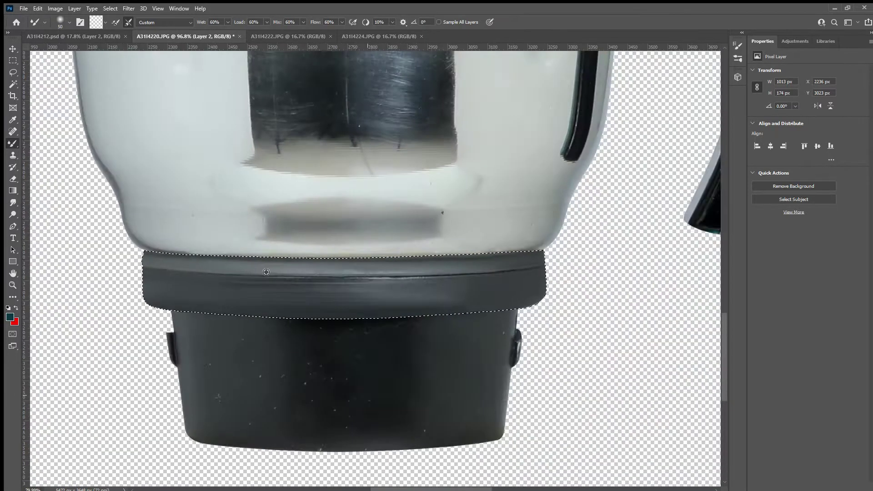
scroll(517, 328, up, 1)
scroll(491, 308, right, 1)
scroll(492, 308, up, 2)
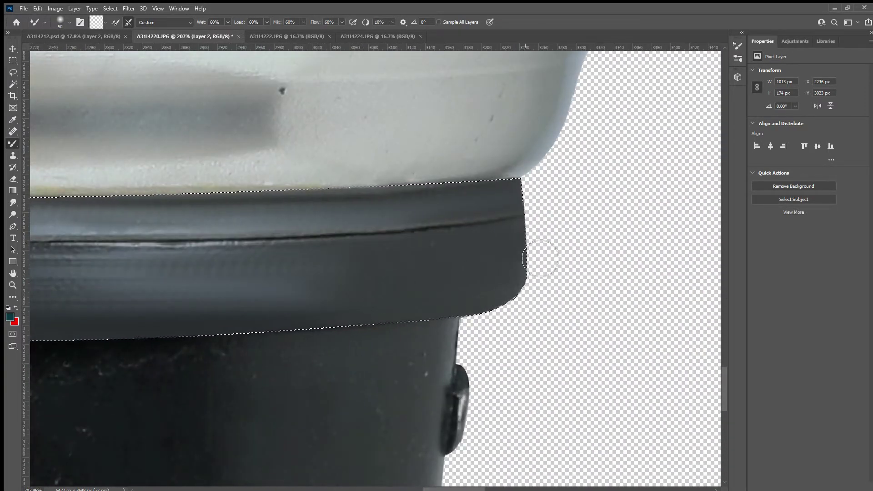
scroll(538, 264, down, 2)
scroll(651, 156, down, 1)
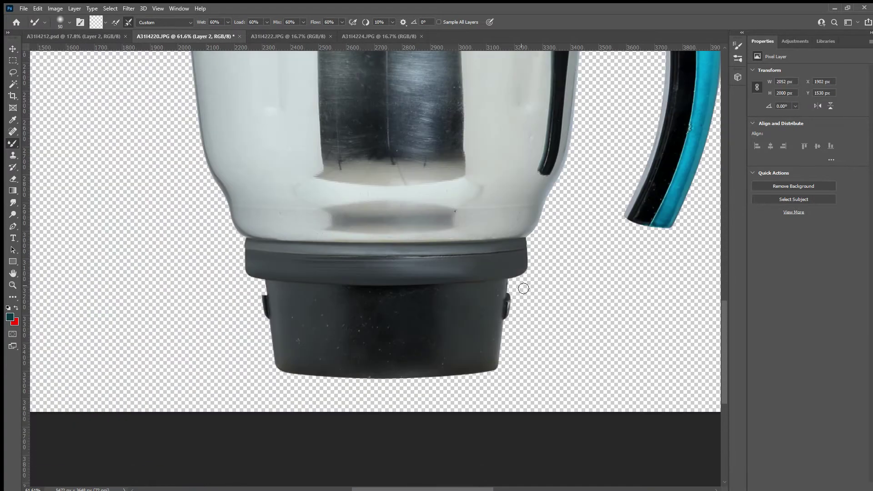
scroll(524, 289, up, 2)
Trace a Pen path around the black base, following the collar's lower edge, and convert it to a selection.
key(p)
scroll(504, 310, up, 1)
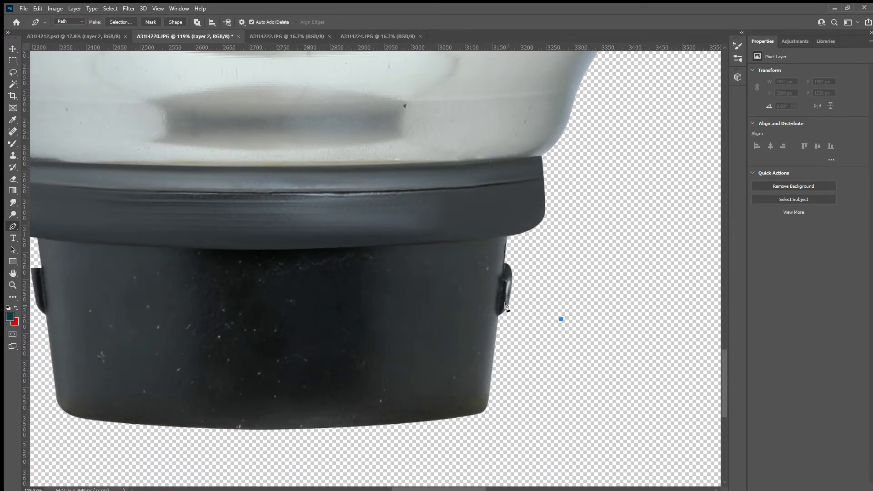
scroll(258, 267, up, 4)
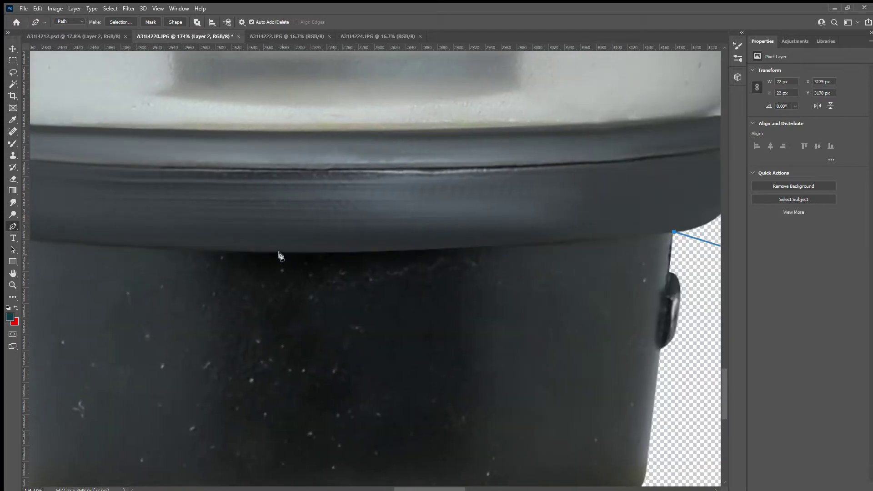
drag(279, 253, 107, 254)
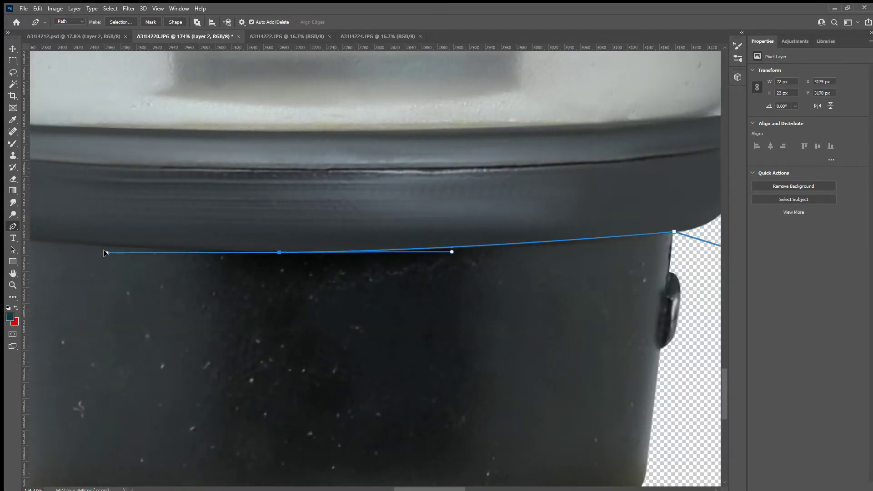
scroll(325, 276, left, 5)
click(342, 270)
scroll(200, 252, down, 5)
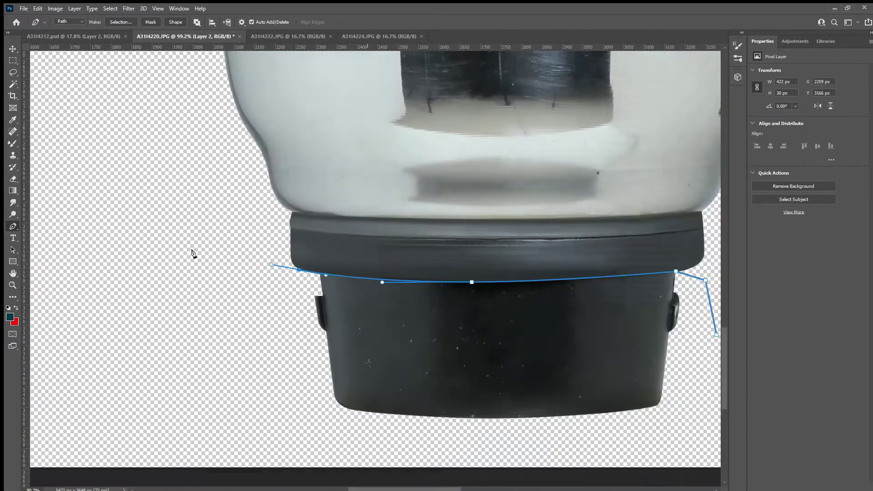
scroll(273, 263, down, 2)
key(ctrl+Return)
Pick the Mixer Brush and enlarge it while reviewing the black base.
key(b)
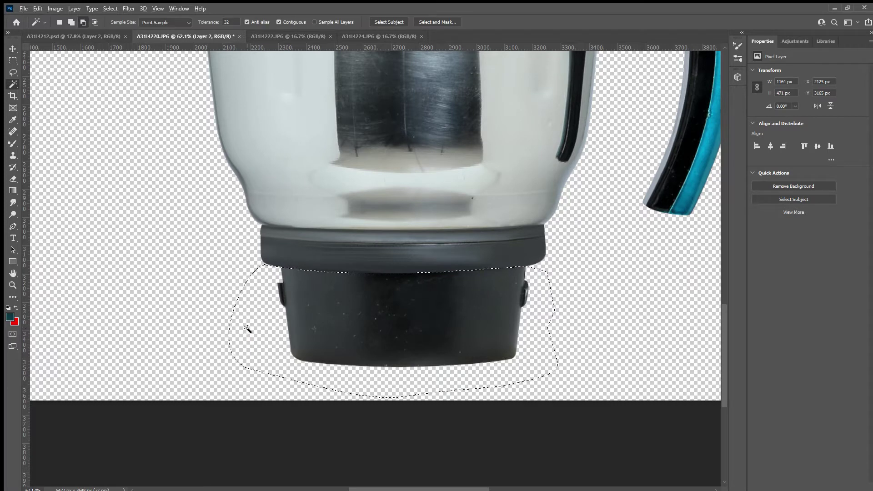
scroll(487, 275, up, 2)
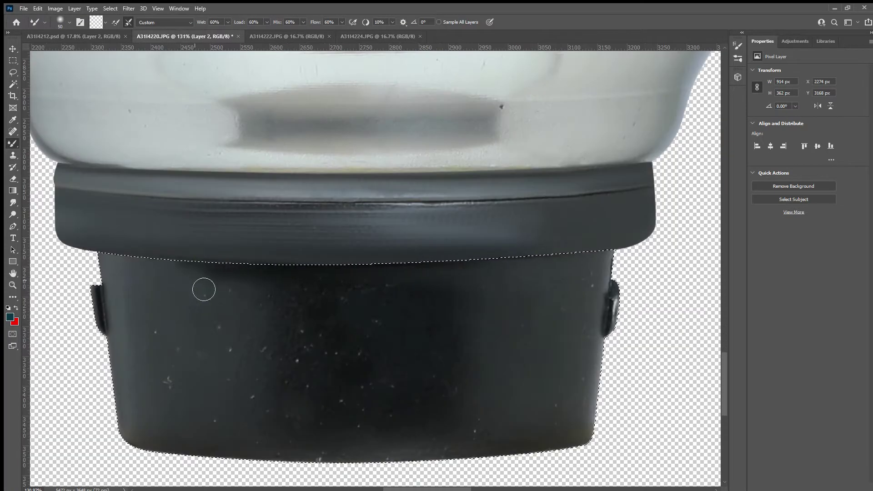
key(bracketright)
key(bracketright)
key(bracketright)
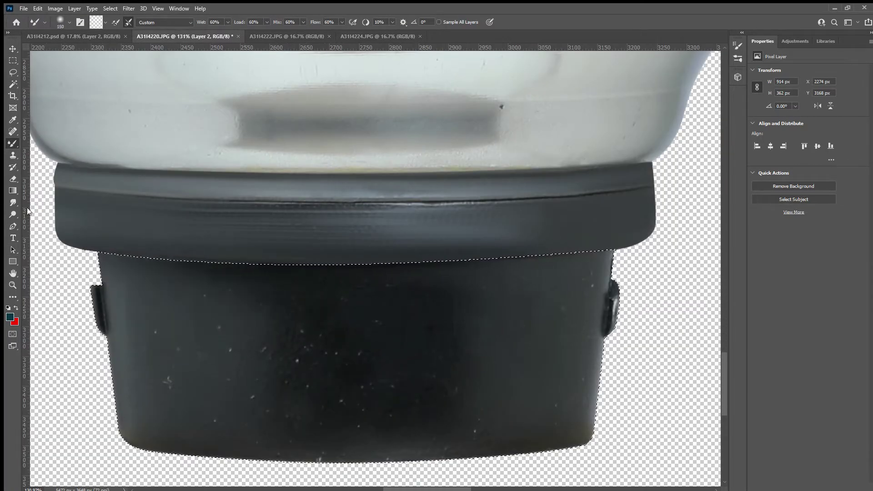
scroll(376, 376, down, 2)
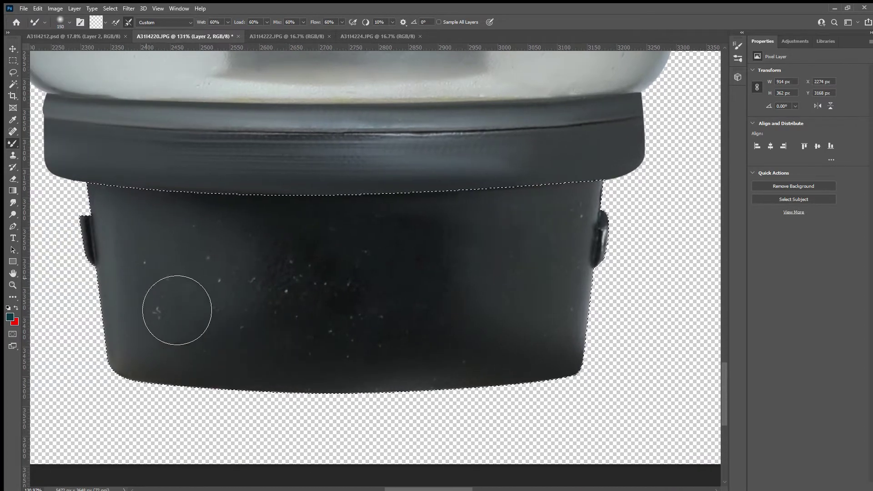
scroll(349, 328, right, 3)
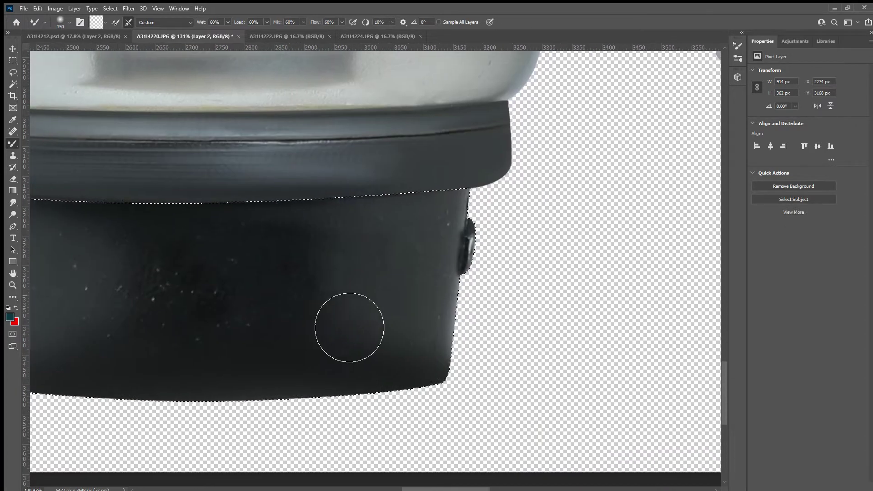
scroll(256, 309, left, 2)
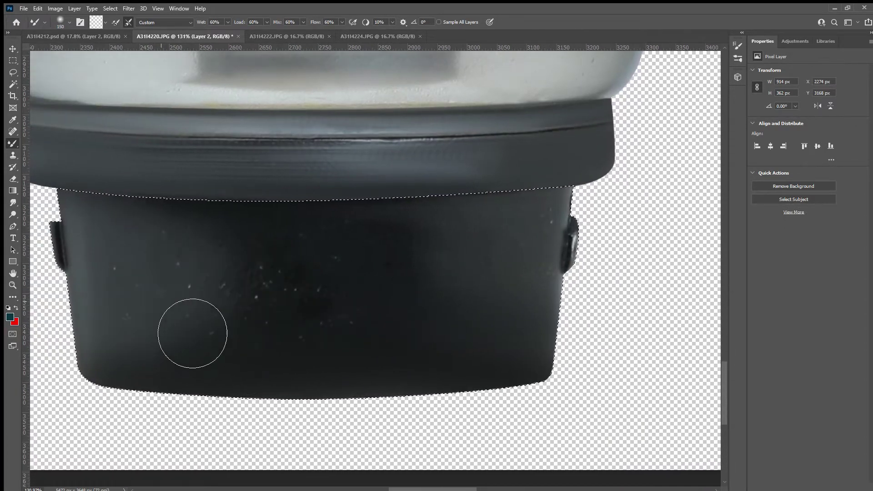
scroll(245, 382, left, 3)
scroll(361, 325, down, 2)
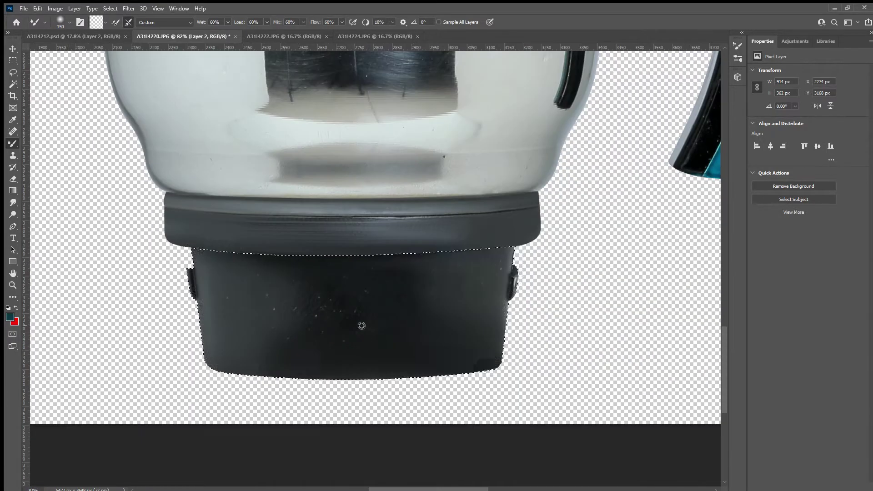
Deselect and heal the white specks across the black base with the Spot Healing Brush.
key(ctrl+d)
key(j)
scroll(362, 326, up, 3)
drag(293, 254, 295, 278)
click(313, 287)
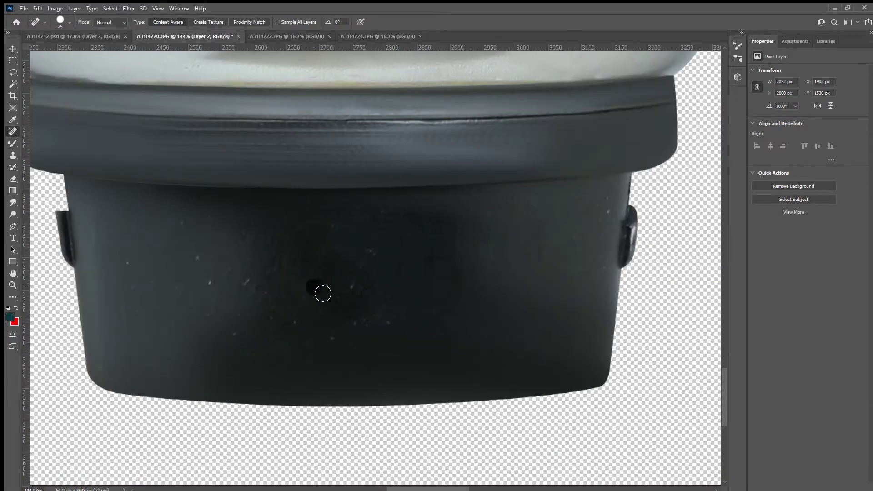
key(bracketright)
mouse_move(366, 321)
mouse_down()
mouse_move(344, 283)
mouse_move(359, 335)
mouse_up()
drag(373, 211, 341, 232)
drag(239, 338, 221, 311)
drag(182, 256, 234, 296)
drag(447, 294, 365, 327)
drag(508, 279, 518, 302)
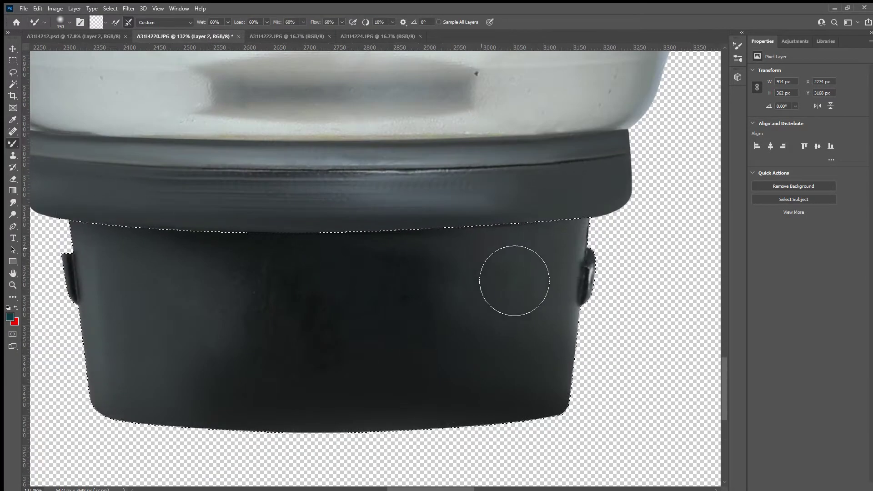
Smooth out the dark blotches on the black base, enlarging the brush.
drag(405, 341, 538, 307)
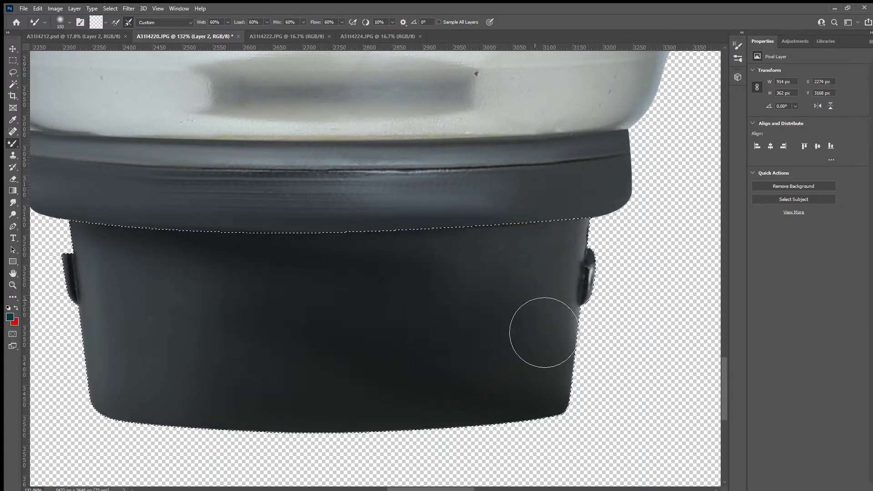
scroll(546, 332, right, 3)
scroll(546, 332, up, 1)
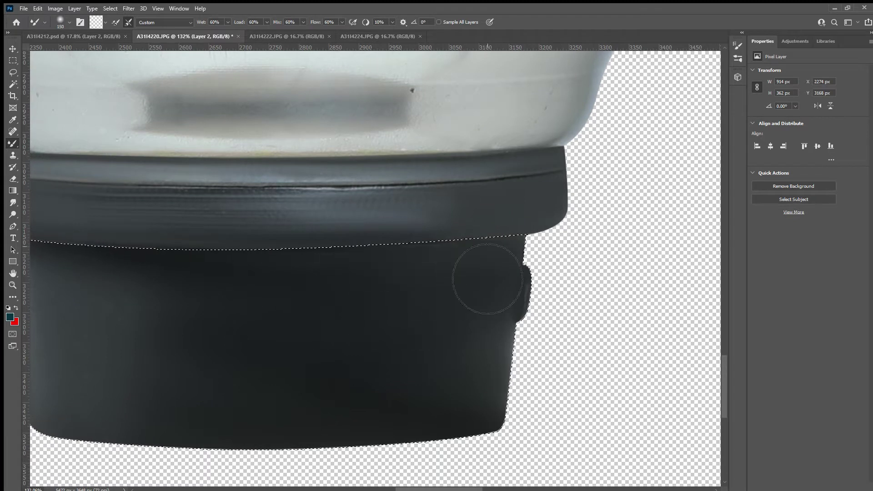
scroll(386, 303, left, 5)
scroll(282, 291, down, 3)
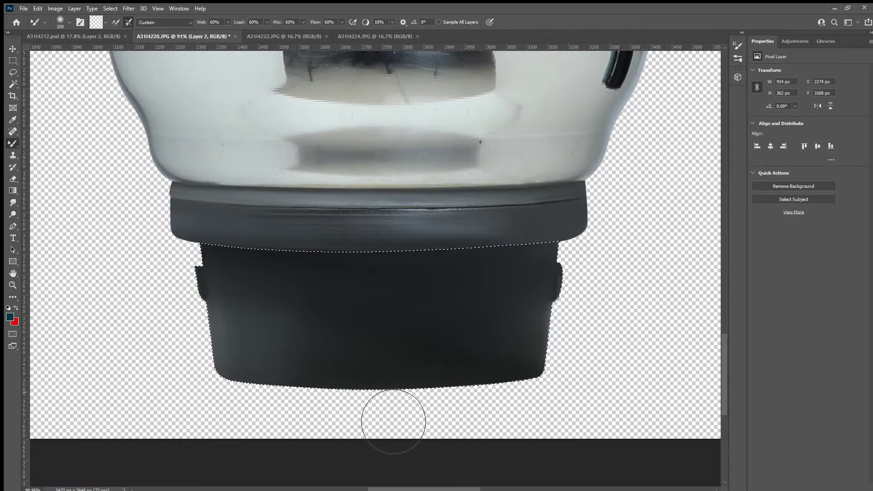
key(bracketright)
key(bracketright)
key(bracketright)
scroll(350, 309, down, 5)
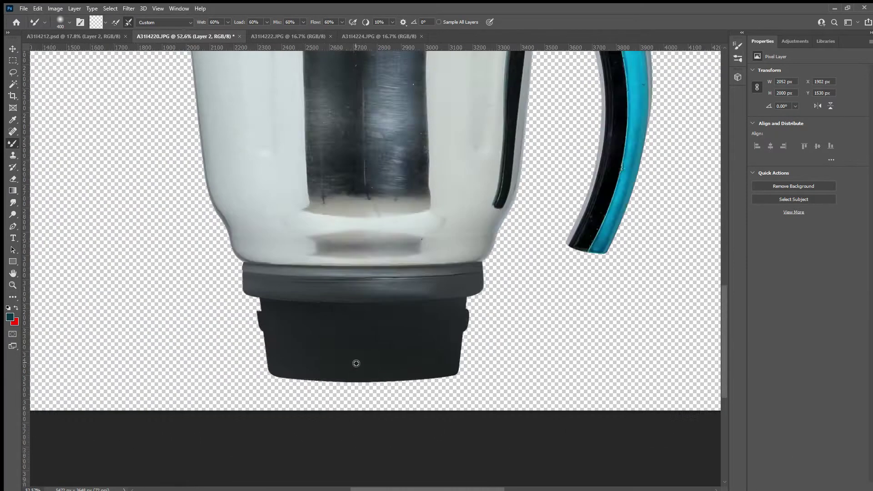
scroll(624, 117, down, 2)
scroll(580, 350, up, 3)
scroll(542, 282, down, 1)
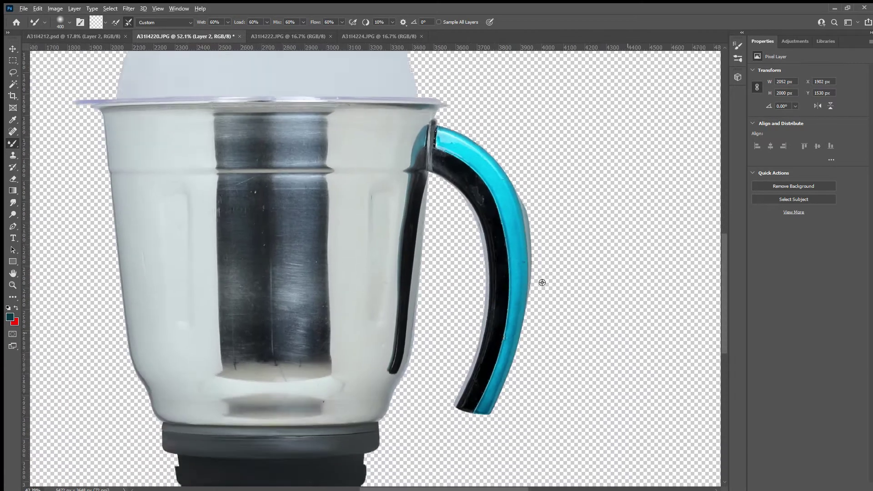
scroll(571, 407, up, 2)
Take the Pen tool and bring the handle's tip and top curve into view.
key(p)
scroll(506, 364, up, 2)
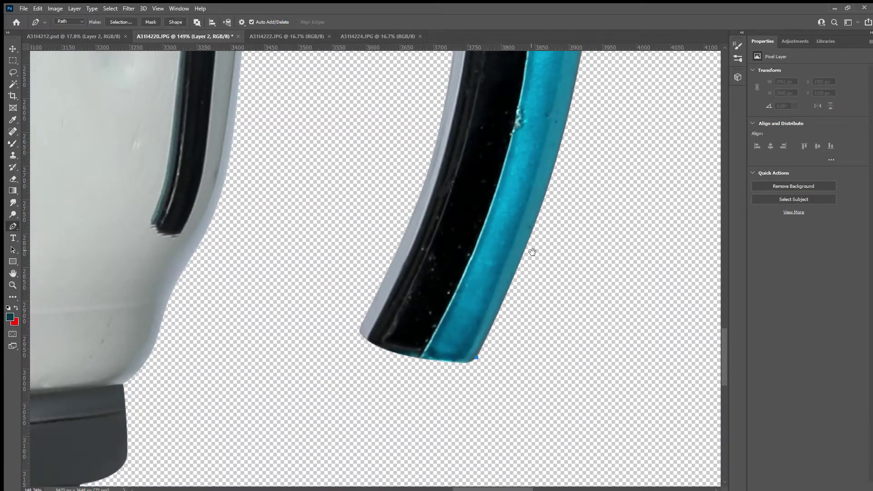
drag(532, 252, 453, 288)
drag(477, 230, 467, 348)
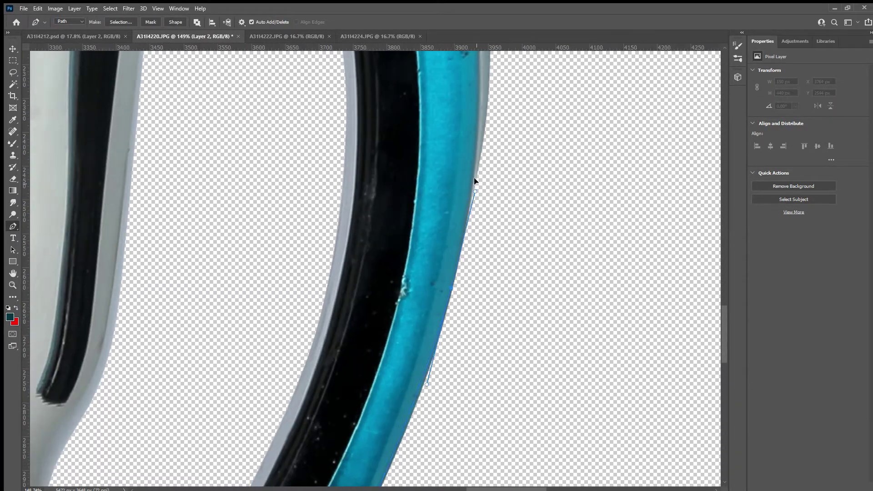
drag(475, 181, 475, 274)
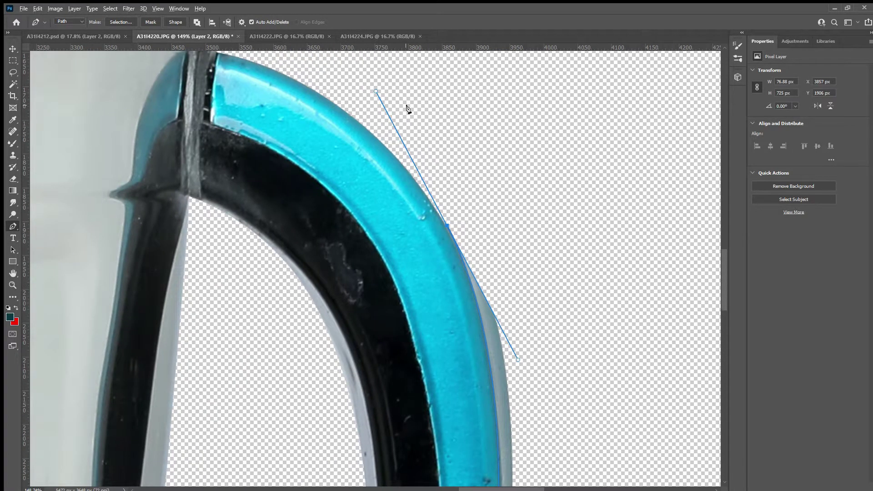
scroll(407, 108, down, 2)
scroll(421, 126, up, 1)
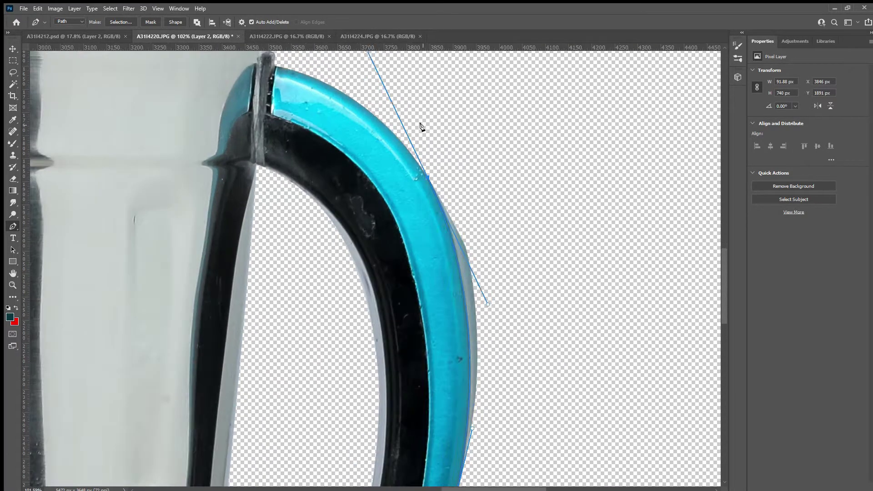
key(z)
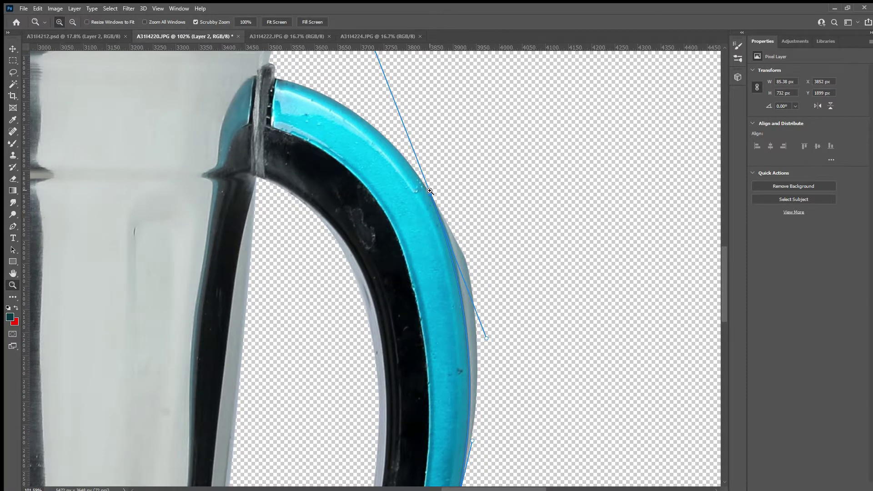
key(p)
Place curved anchors along the handle's outer edge and around its top.
drag(428, 197, 433, 212)
key(z)
scroll(483, 264, down, 1)
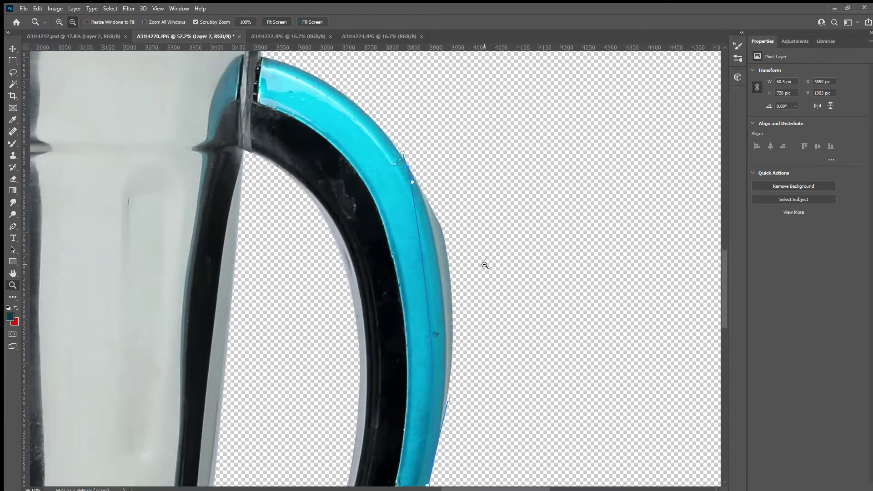
key(p)
scroll(419, 188, up, 1)
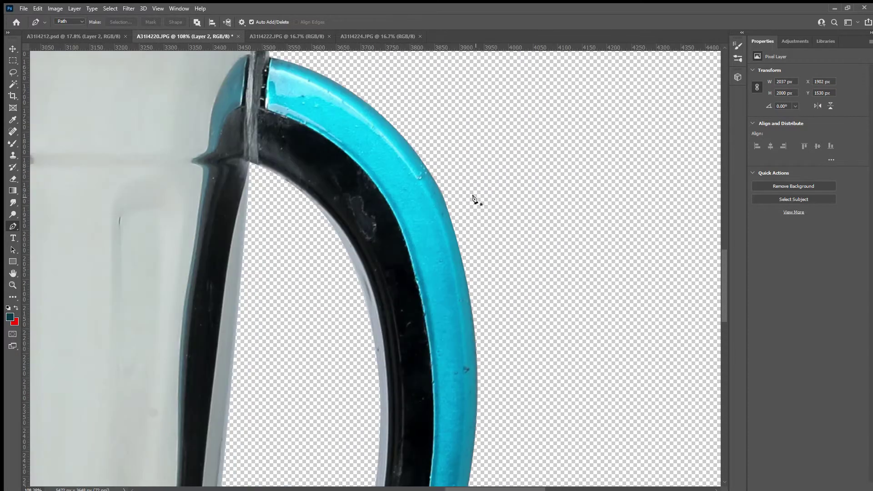
scroll(473, 199, up, 3)
scroll(483, 253, up, 3)
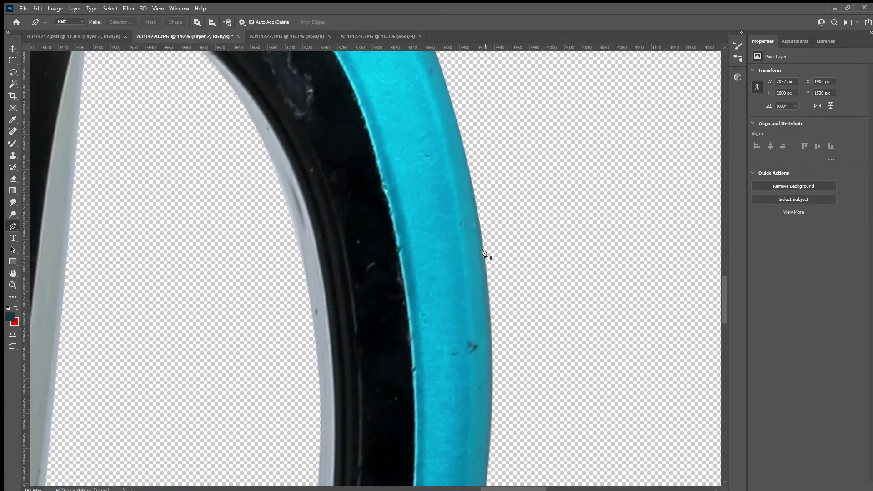
drag(477, 222, 596, 473)
drag(474, 257, 347, 138)
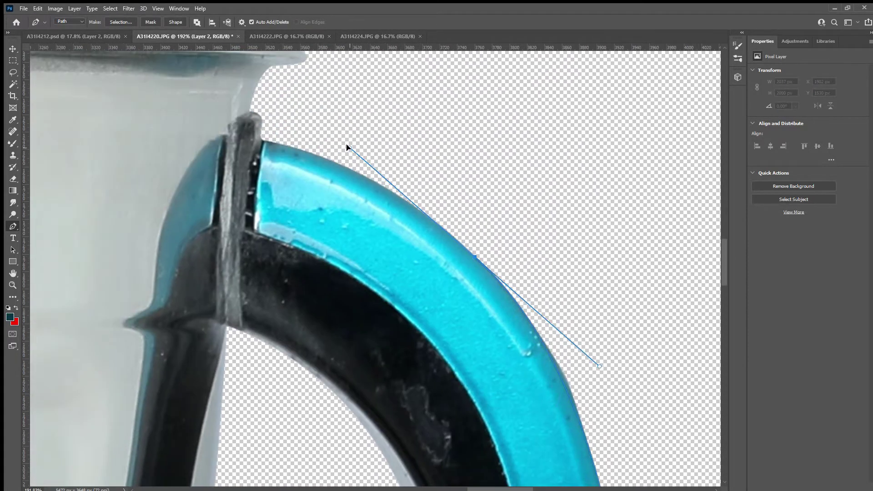
Extend the path down the handle, bending it to follow the outer edge.
scroll(503, 141, down, 2)
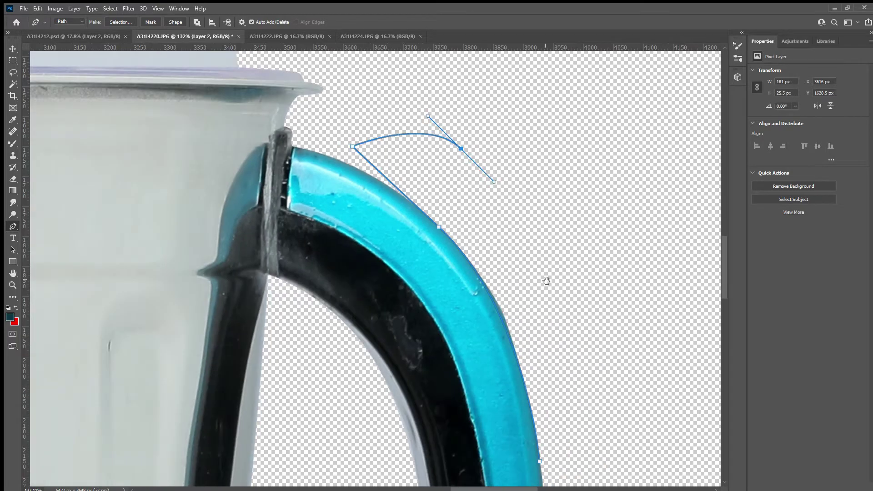
click(504, 381)
drag(621, 390, 517, 345)
scroll(502, 296, up, 3)
scroll(464, 356, down, 4)
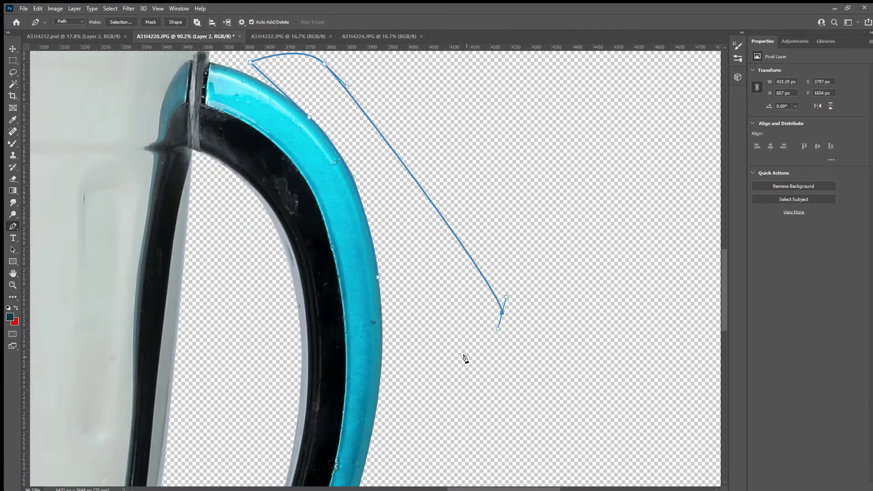
scroll(464, 357, right, 5)
scroll(463, 358, down, 4)
scroll(503, 250, up, 5)
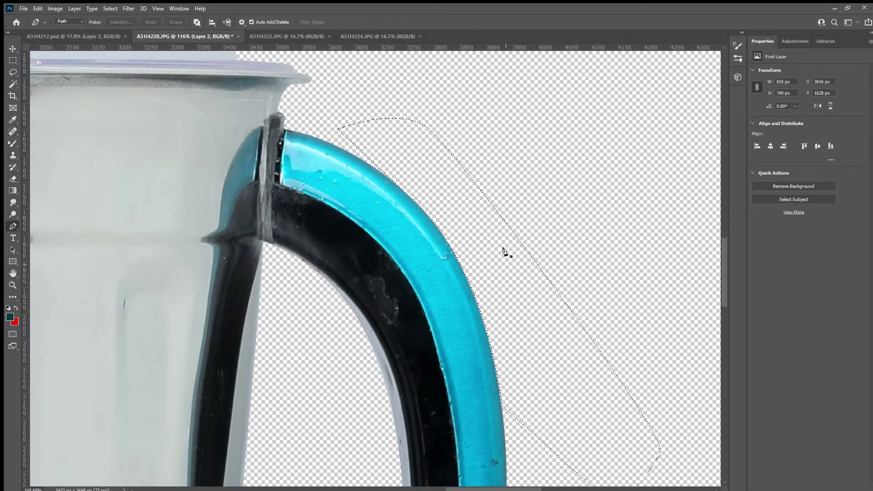
scroll(318, 219, up, 1)
scroll(319, 218, down, 2)
scroll(321, 246, up, 2)
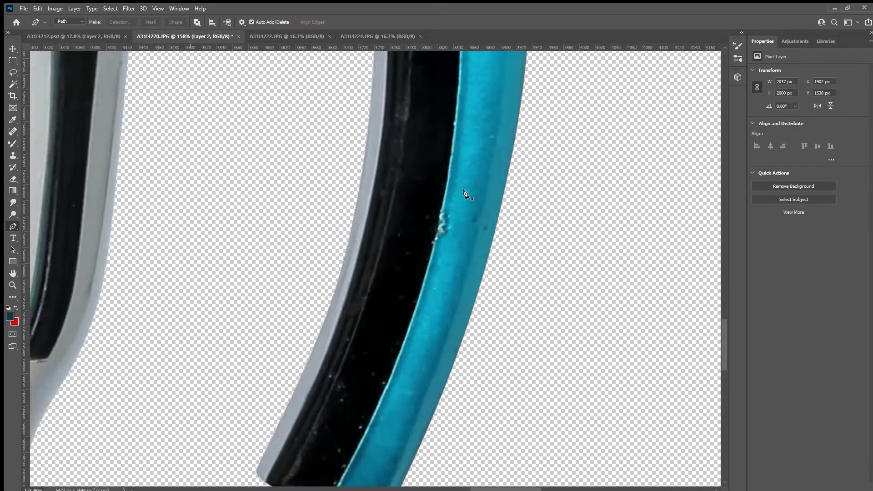
scroll(323, 264, up, 1)
scroll(326, 282, up, 2)
scroll(337, 280, down, 3)
scroll(391, 270, down, 8)
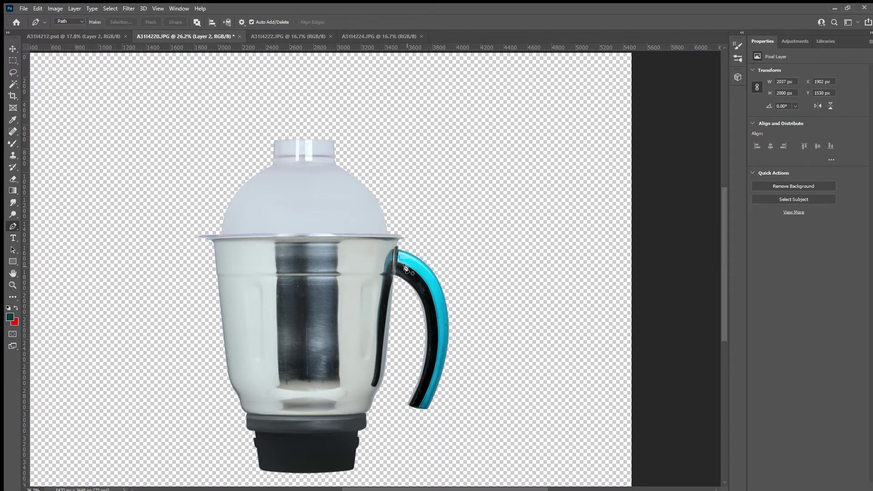
Place the Pen path's lower anchor and curve its bottom segment along the dark band.
scroll(288, 367, up, 5)
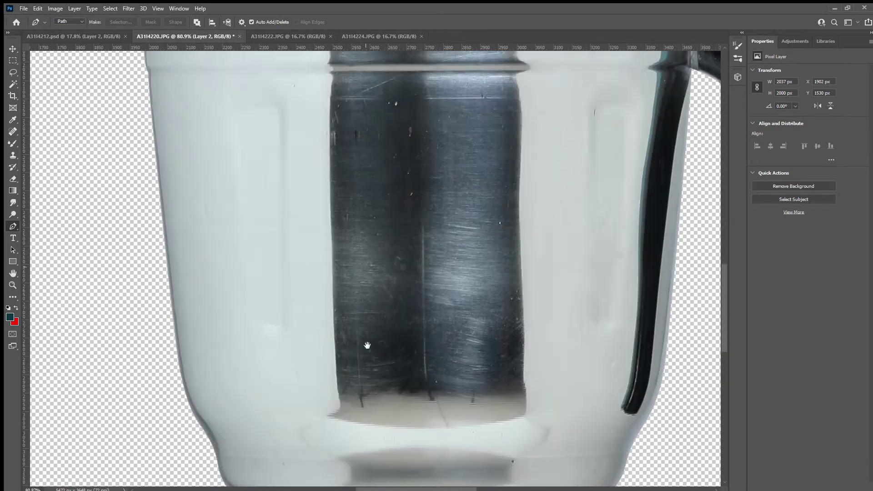
scroll(366, 319, up, 5)
scroll(366, 292, up, 1)
scroll(361, 295, up, 2)
scroll(356, 298, up, 1)
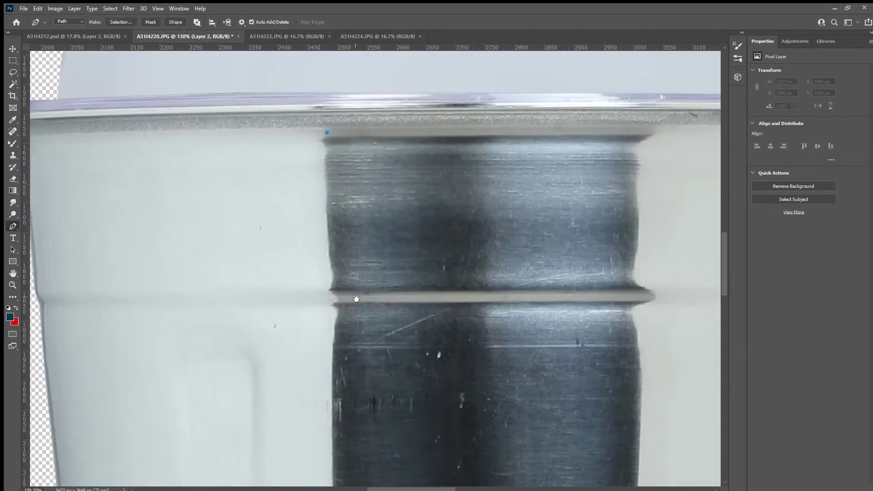
click(336, 419)
scroll(340, 319, down, 4)
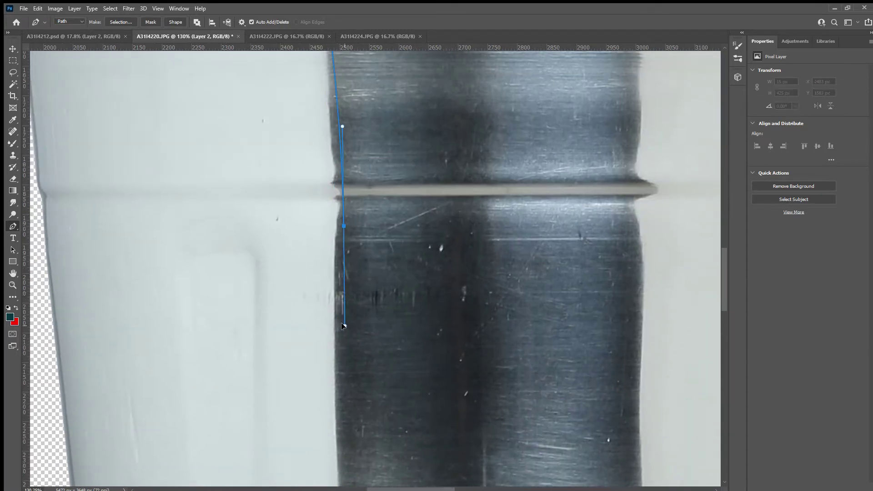
scroll(336, 237, down, 5)
scroll(365, 354, up, 4)
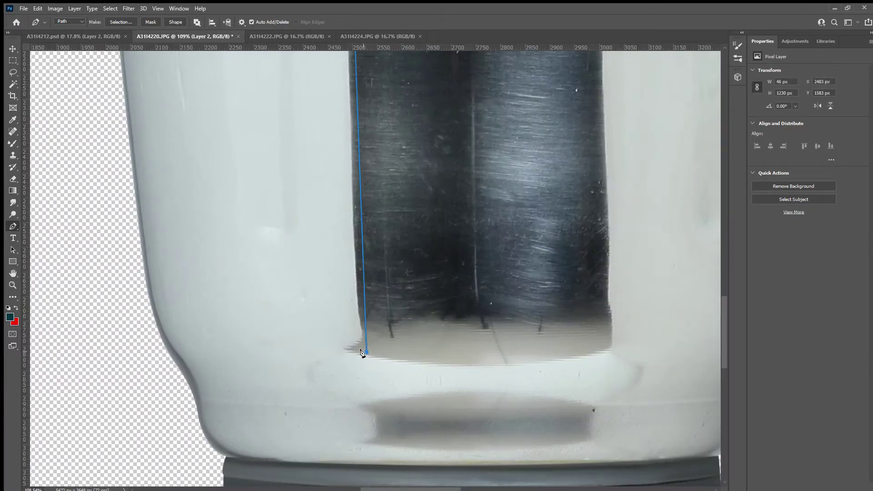
key(ctrl+z)
click(362, 356)
scroll(383, 370, right, 5)
drag(414, 352, 476, 328)
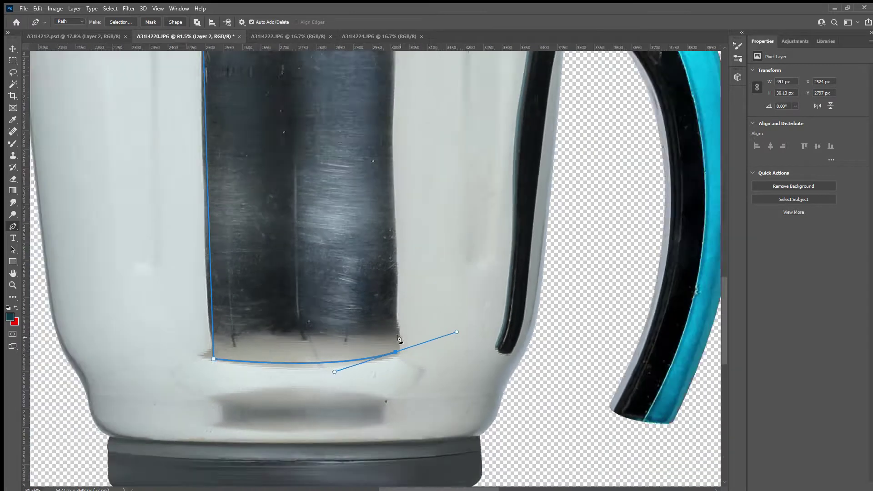
scroll(401, 338, down, 4)
scroll(411, 343, down, 2)
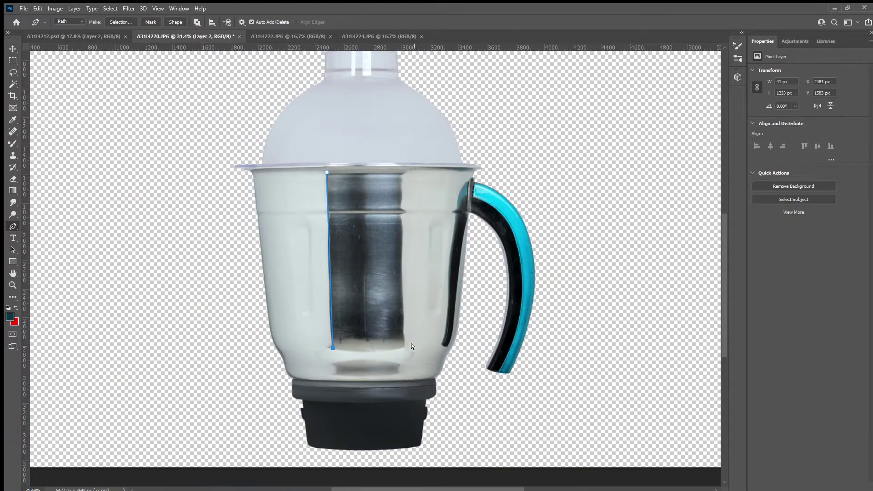
key(Escape)
scroll(386, 196, up, 3)
scroll(385, 196, down, 4)
scroll(385, 196, down, 2)
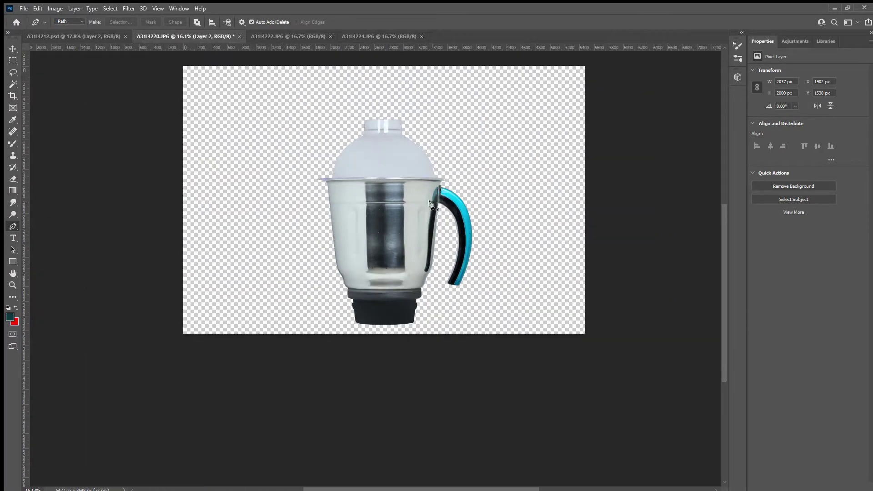
Add path points at the jar base and the band's top, then close the path.
drag(433, 63, 428, 50)
scroll(370, 169, up, 5)
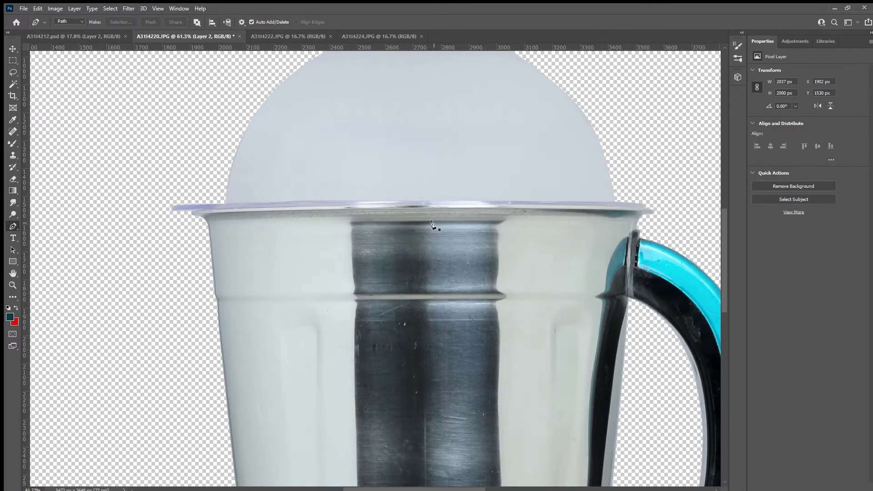
scroll(437, 266, down, 3)
scroll(432, 230, up, 3)
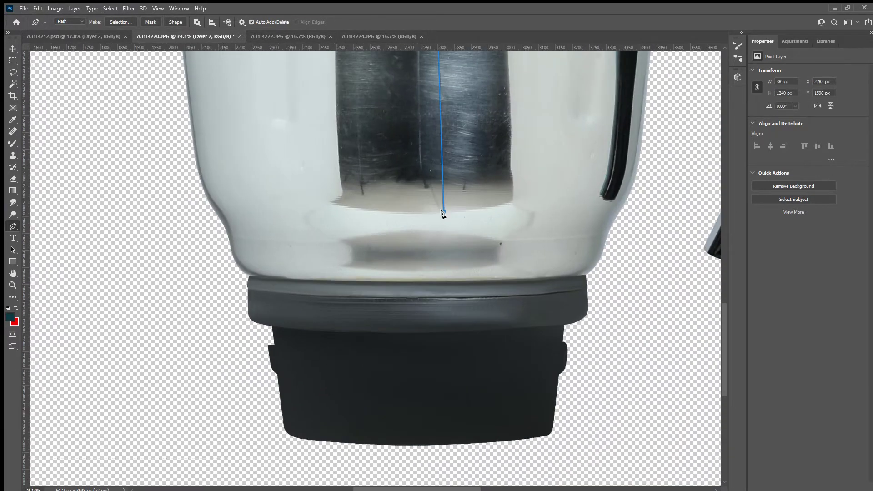
click(442, 212)
scroll(442, 213, up, 1)
scroll(460, 364, down, 1)
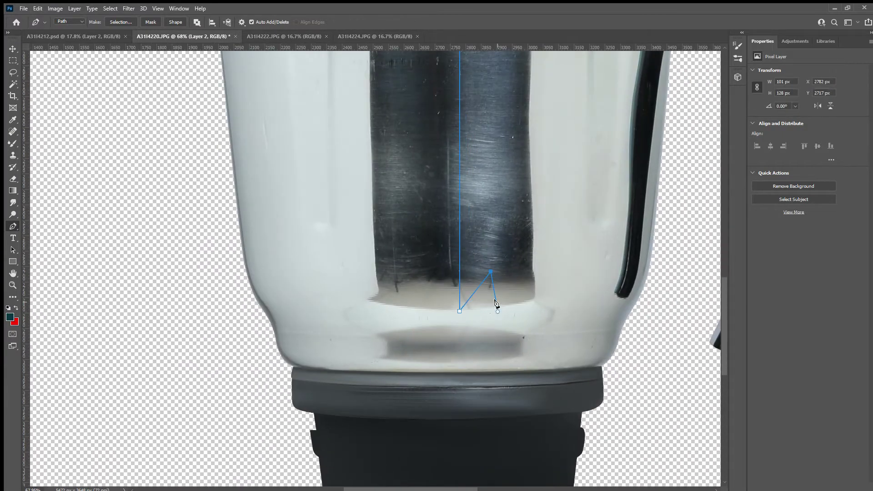
scroll(463, 311, up, 3)
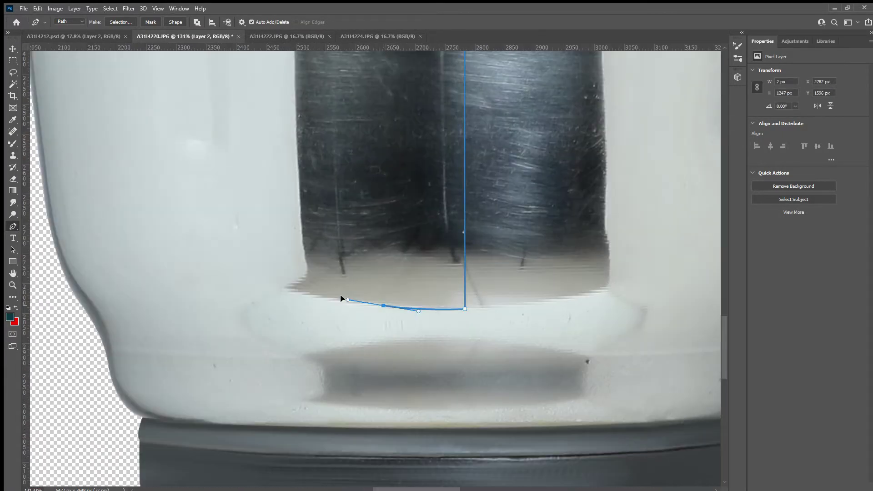
scroll(384, 308, down, 5)
scroll(413, 318, up, 3)
click(416, 302)
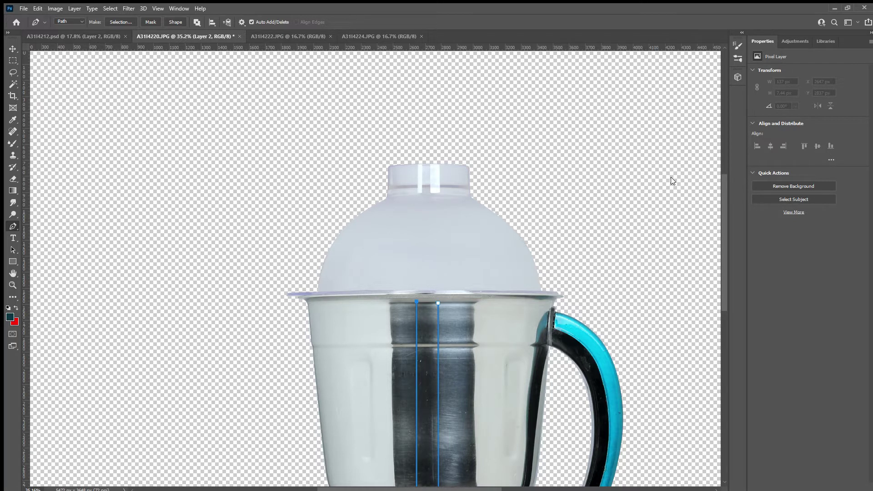
scroll(456, 338, up, 5)
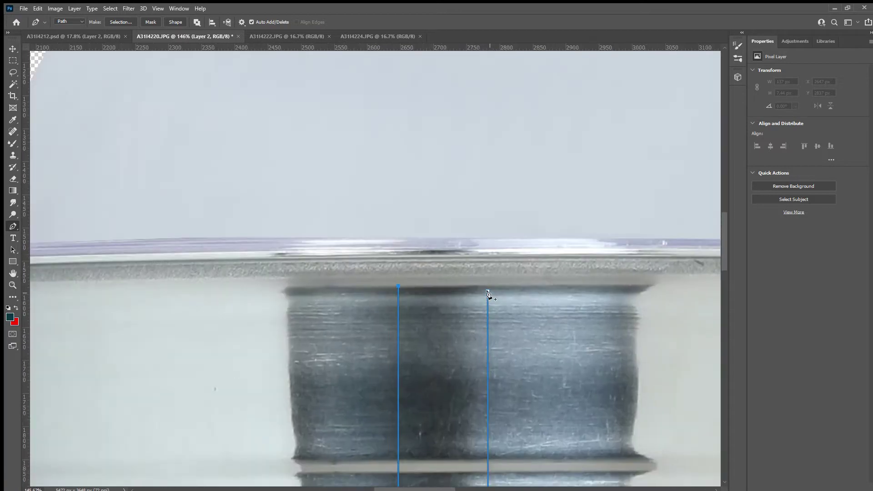
click(487, 286)
scroll(468, 286, down, 7)
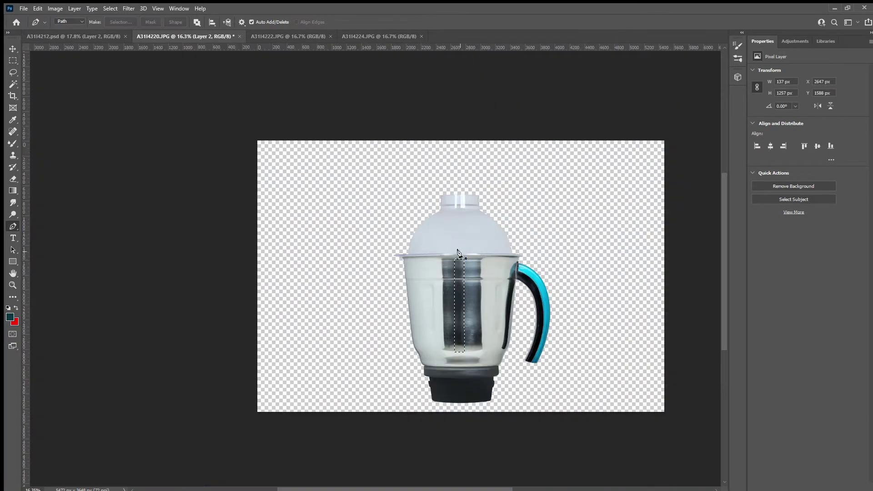
scroll(482, 259, up, 5)
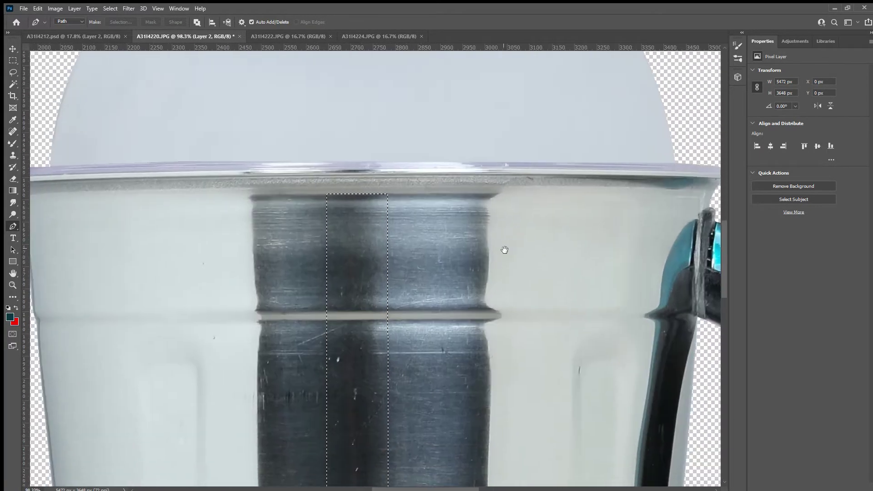
With the Smudge tool, smear the light groove and middle dark band beside the strip.
click(11, 202)
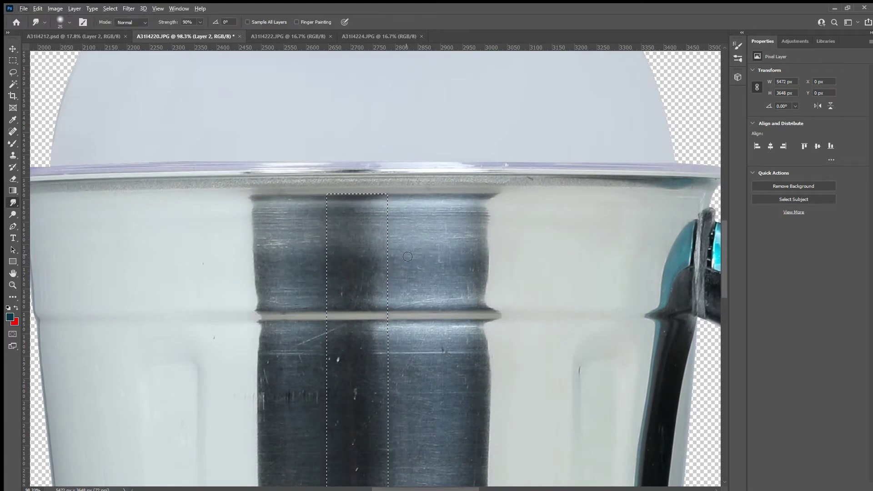
mouse_move(490, 252)
mouse_down()
mouse_move(391, 253)
mouse_move(490, 263)
mouse_up()
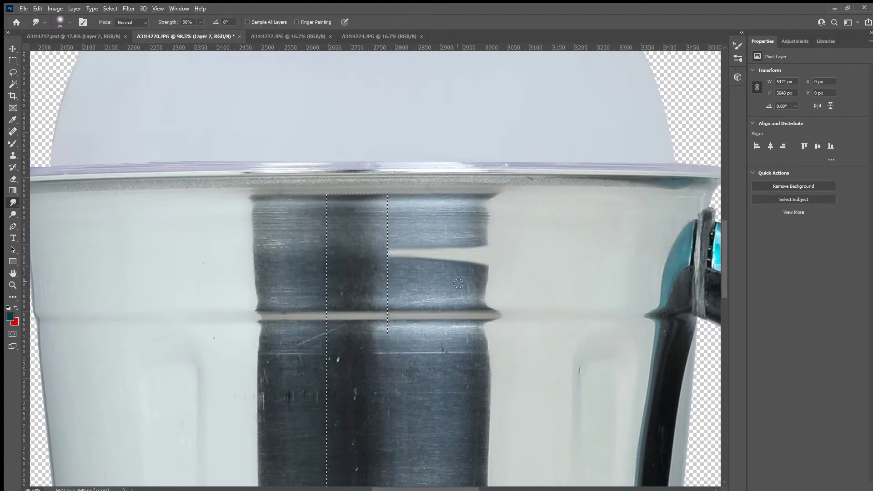
scroll(458, 287, up, 1)
scroll(469, 296, up, 1)
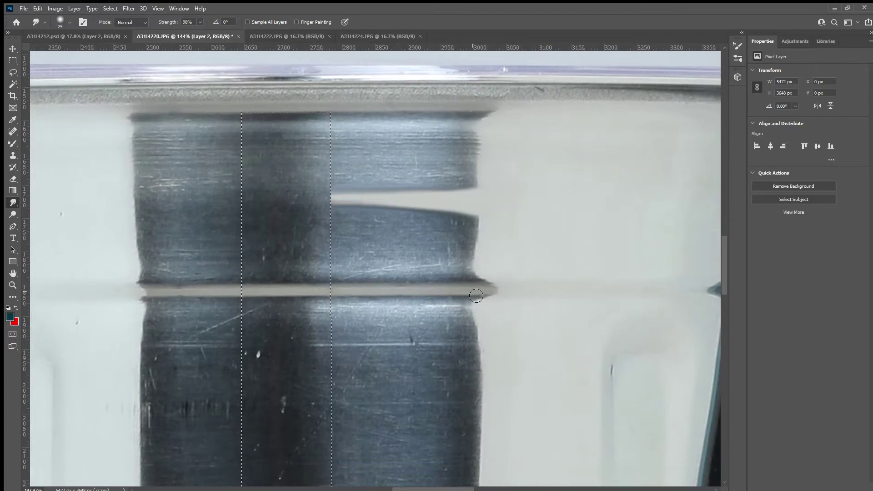
drag(481, 288, 334, 291)
key(ctrl+z)
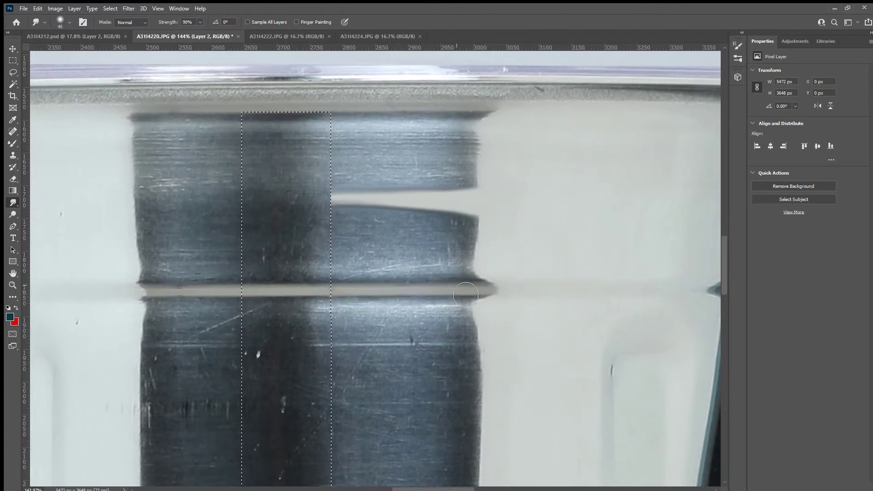
drag(494, 291, 436, 304)
key(ctrl+z)
key(ctrl+z)
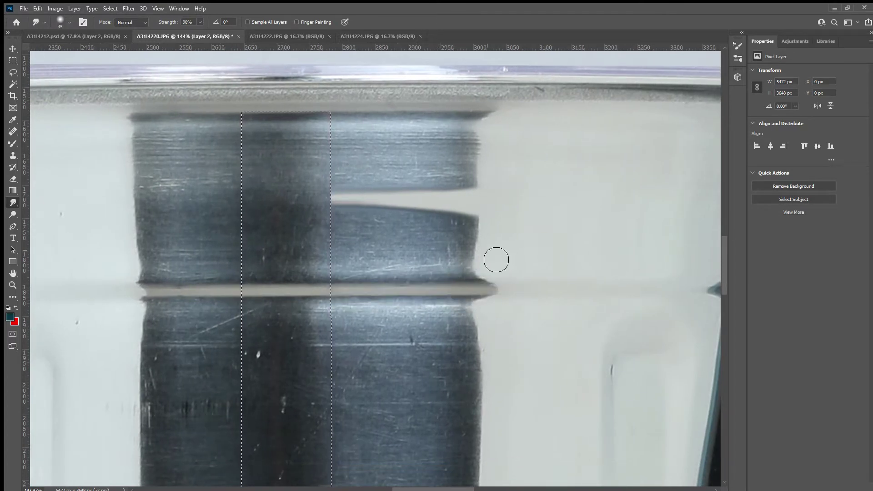
key(ctrl+z)
drag(484, 242, 346, 248)
drag(495, 218, 323, 207)
drag(434, 198, 423, 233)
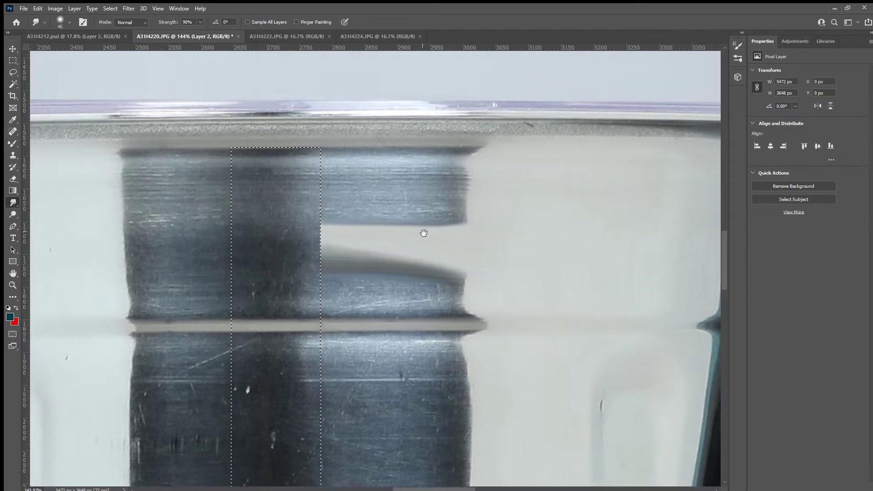
key(ctrl+z)
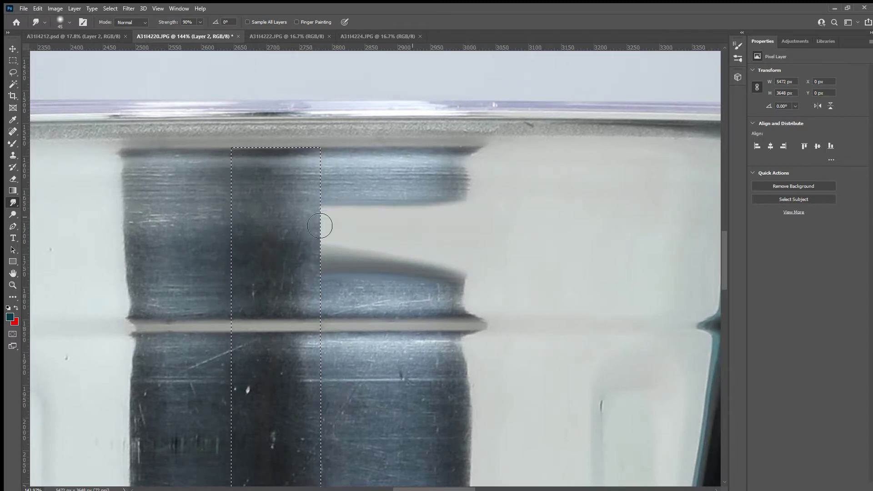
key(ctrl+z)
mouse_move(465, 208)
mouse_down()
mouse_move(447, 203)
mouse_move(473, 185)
mouse_move(372, 201)
mouse_move(396, 156)
mouse_move(456, 170)
mouse_up()
Lighten the dark cap, thin dark rim and dark area below the groove.
scroll(423, 193, down, 1)
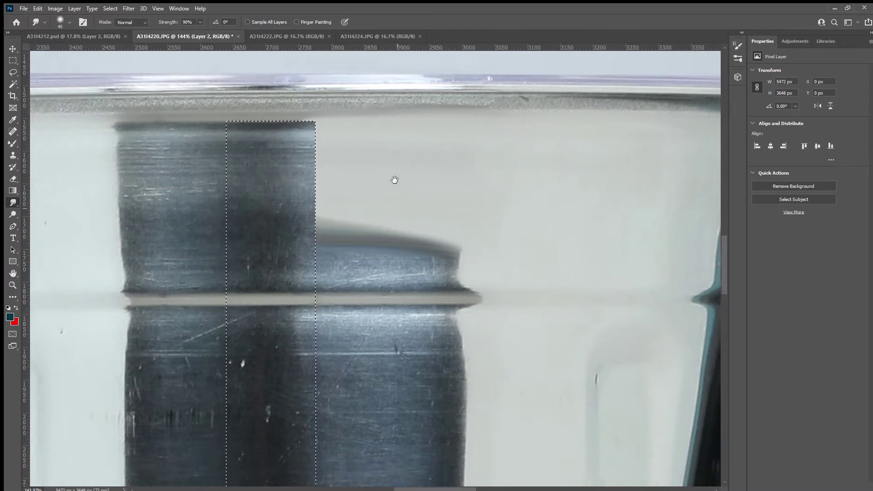
scroll(423, 194, down, 4)
drag(484, 168, 313, 144)
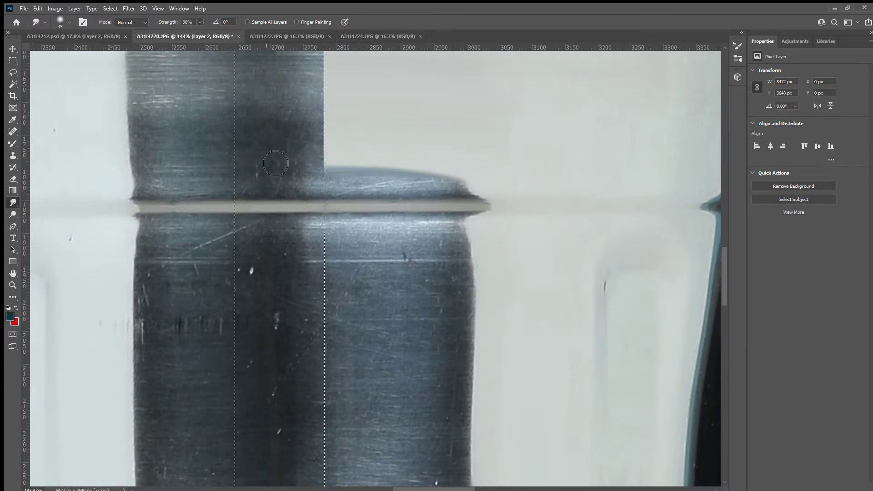
drag(482, 190, 352, 188)
drag(419, 192, 355, 191)
scroll(365, 196, down, 2)
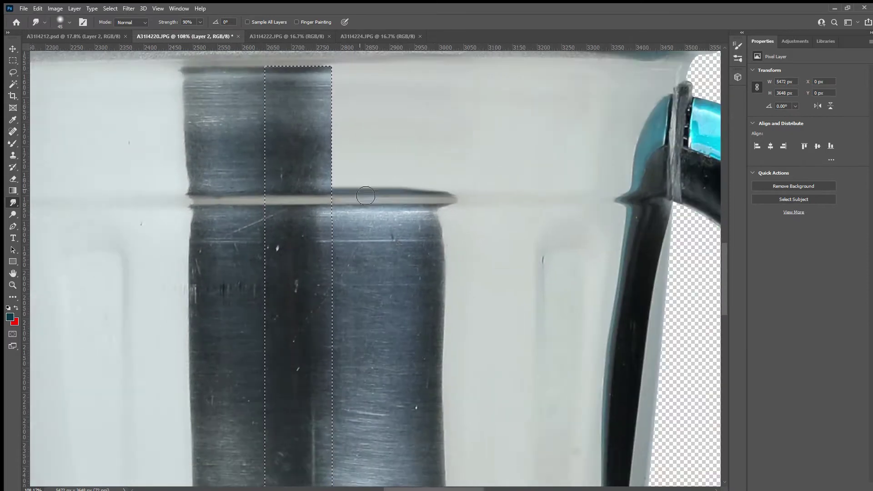
drag(458, 225, 360, 232)
drag(493, 249, 359, 248)
drag(468, 264, 359, 261)
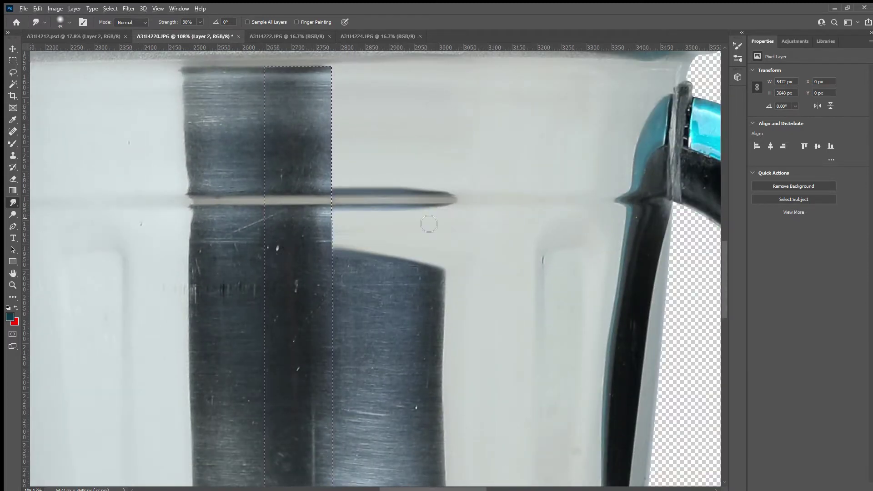
scroll(457, 252, down, 1)
Push the dark shape's top edge downward with repeated smudge strokes to shrink it.
drag(458, 251, 353, 231)
scroll(441, 259, up, 1)
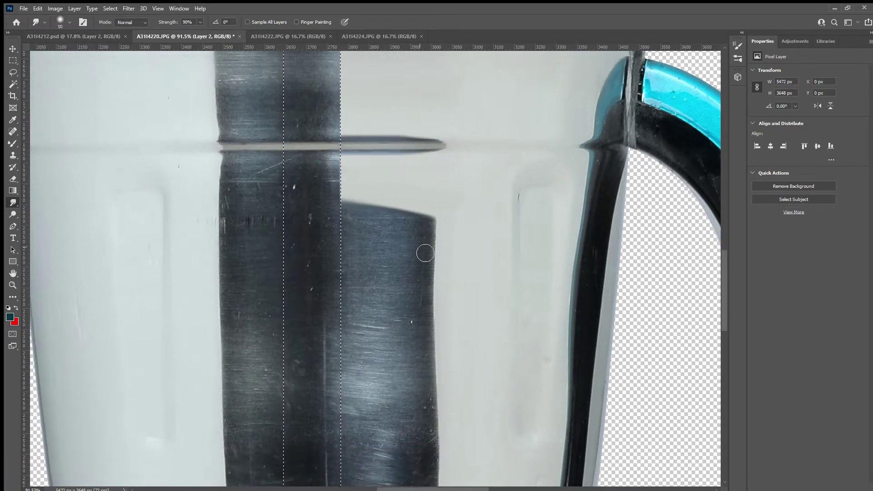
drag(462, 245, 361, 235)
scroll(441, 285, up, 1)
mouse_move(436, 266)
mouse_down()
mouse_move(436, 240)
mouse_move(405, 215)
mouse_move(352, 202)
mouse_up()
drag(452, 271, 359, 236)
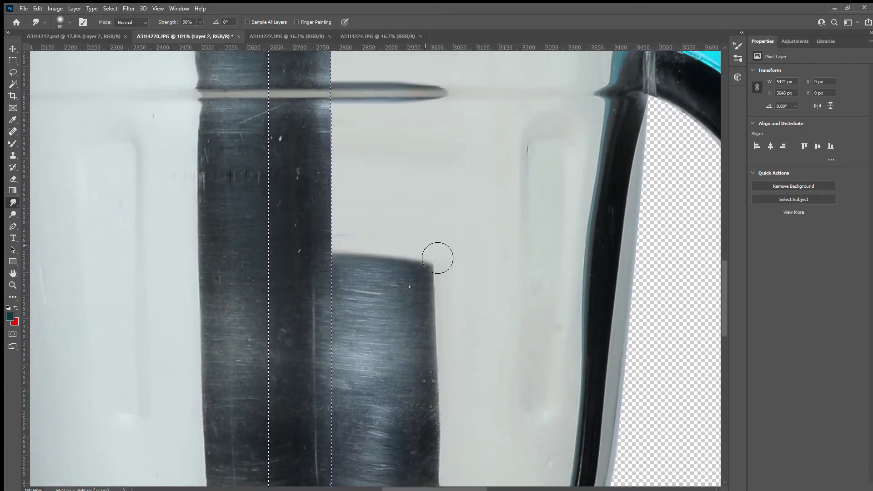
scroll(437, 264, down, 1)
drag(426, 271, 355, 266)
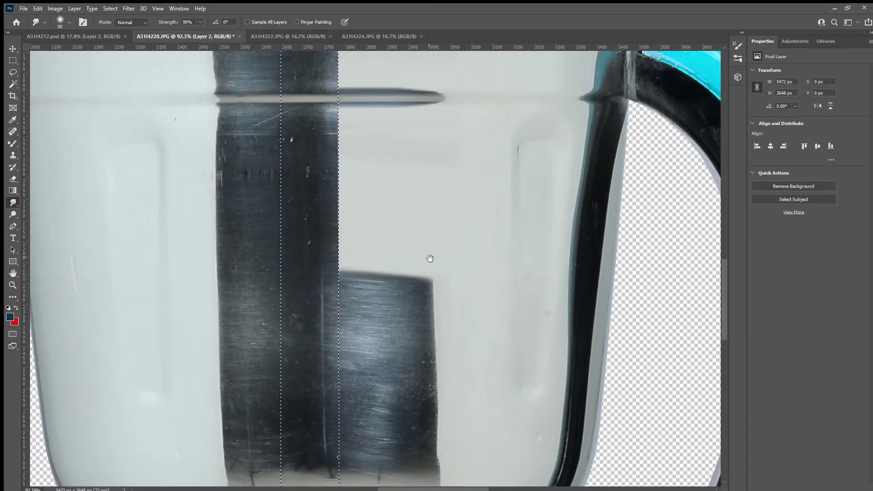
drag(430, 259, 426, 199)
drag(434, 232, 332, 237)
mouse_move(453, 259)
mouse_down()
mouse_move(351, 245)
mouse_move(350, 263)
mouse_up()
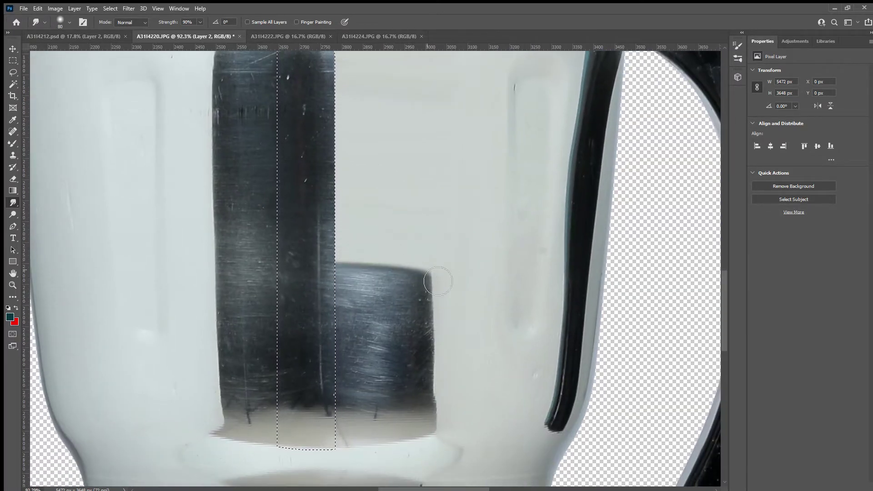
mouse_move(453, 291)
mouse_down()
mouse_move(350, 282)
mouse_move(350, 296)
mouse_up()
drag(447, 326, 360, 318)
scroll(387, 318, down, 1)
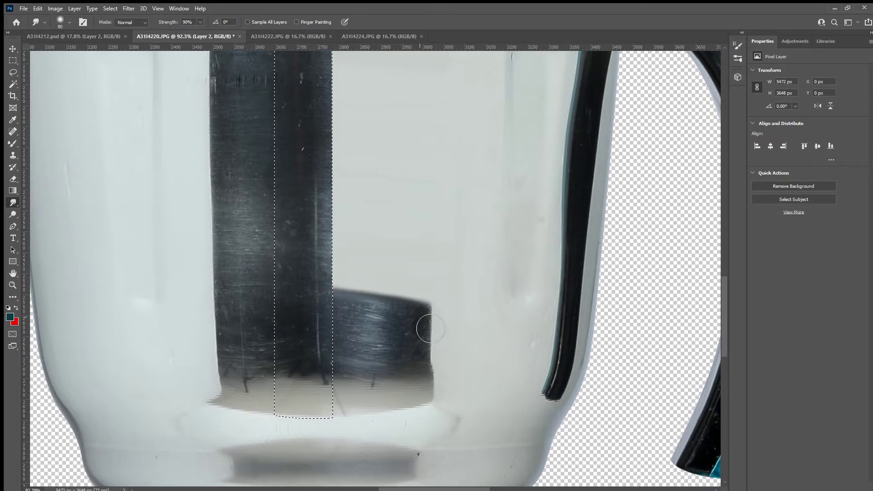
mouse_move(464, 322)
mouse_down()
mouse_move(372, 322)
mouse_move(407, 285)
mouse_move(399, 311)
mouse_up()
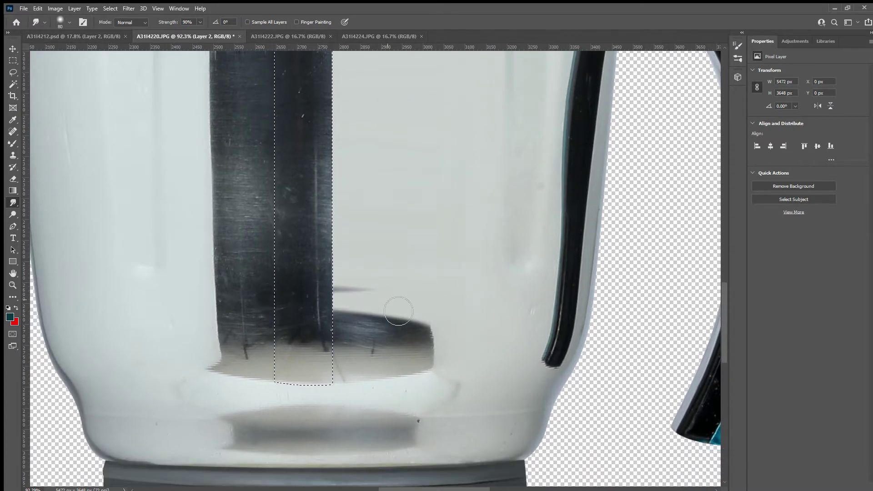
drag(409, 343, 380, 327)
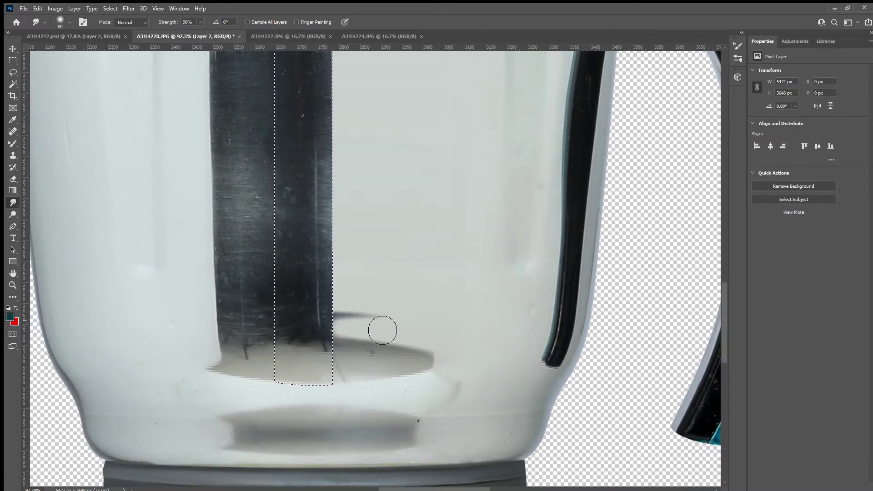
scroll(410, 328, down, 1)
drag(455, 328, 355, 319)
drag(442, 351, 268, 338)
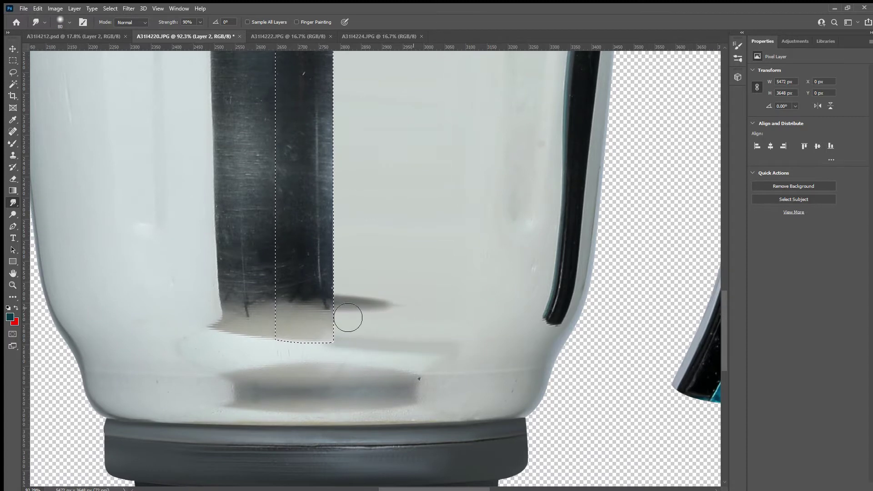
scroll(348, 318, down, 3)
scroll(370, 308, up, 3)
Blend away the dark block, dark blob and grey wedge beside the bar's bottom.
mouse_move(335, 179)
mouse_down()
mouse_move(317, 192)
mouse_move(323, 198)
mouse_move(467, 200)
mouse_move(362, 207)
mouse_move(446, 204)
mouse_move(317, 230)
mouse_move(332, 282)
mouse_move(421, 286)
mouse_move(365, 331)
mouse_move(410, 318)
mouse_move(398, 284)
mouse_move(366, 325)
mouse_move(422, 348)
mouse_move(382, 341)
mouse_up()
scroll(432, 319, down, 3)
scroll(455, 282, down, 3)
mouse_move(433, 298)
mouse_down()
mouse_move(485, 269)
mouse_move(410, 296)
mouse_move(419, 328)
mouse_up()
scroll(455, 296, down, 5)
scroll(473, 296, up, 4)
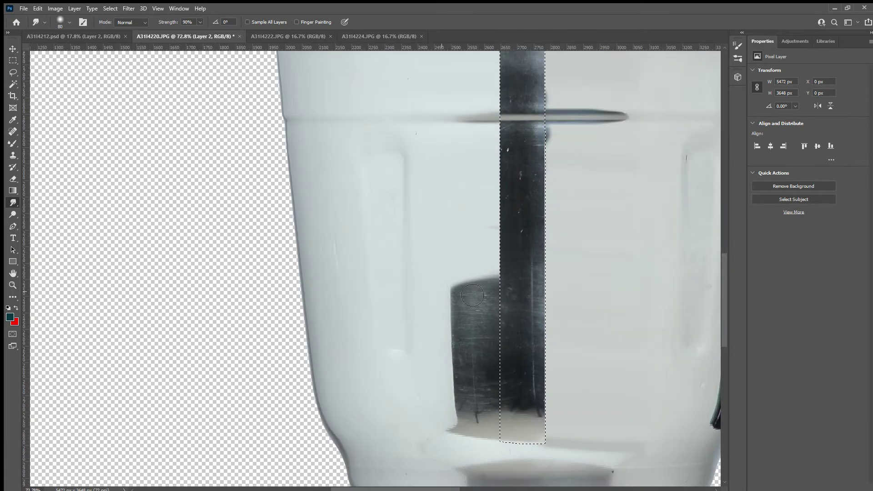
drag(473, 296, 484, 246)
drag(438, 324, 517, 311)
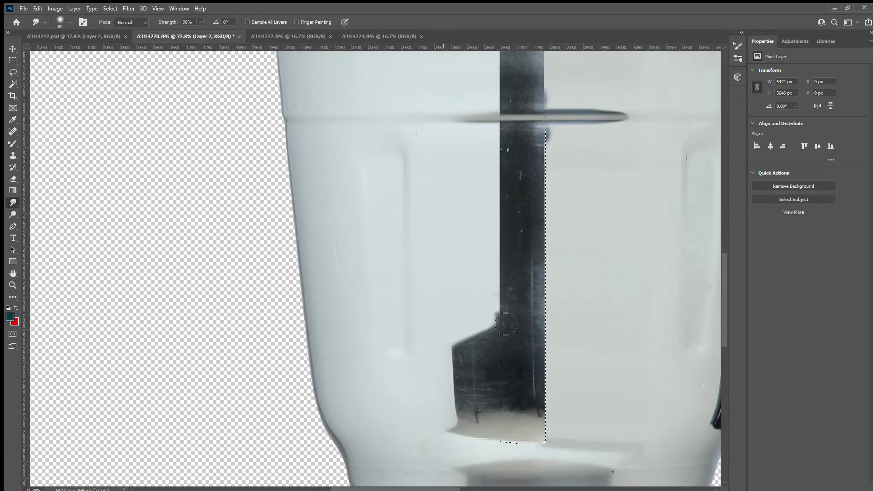
scroll(464, 312, down, 3)
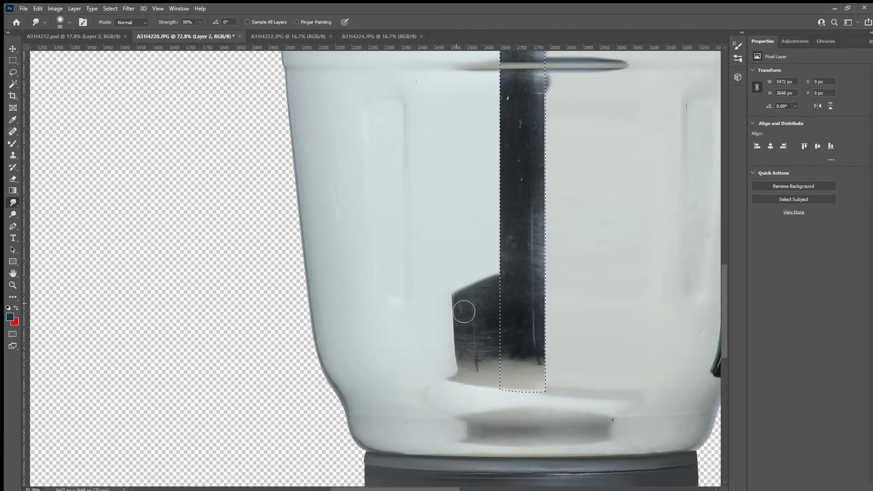
drag(464, 312, 453, 304)
scroll(463, 312, down, 5)
scroll(472, 293, up, 4)
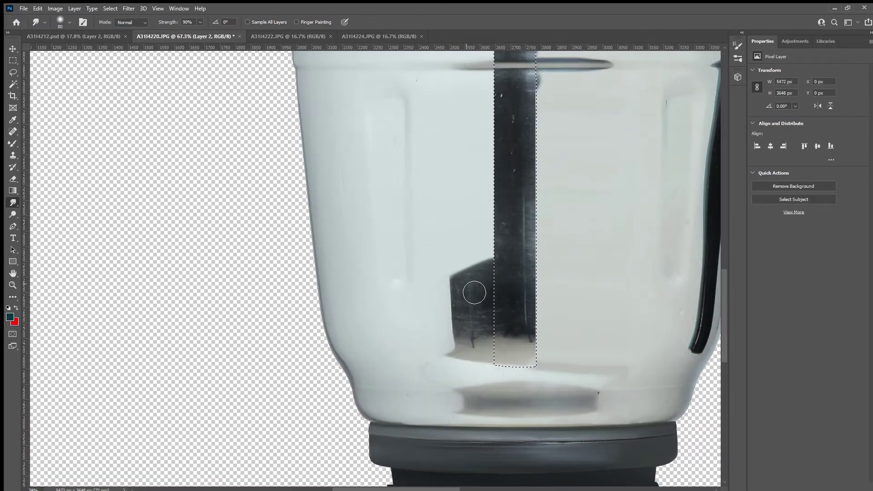
scroll(464, 298, up, 2)
mouse_move(466, 317)
mouse_down()
mouse_move(445, 361)
mouse_move(482, 382)
mouse_move(507, 342)
mouse_up()
drag(451, 377, 495, 383)
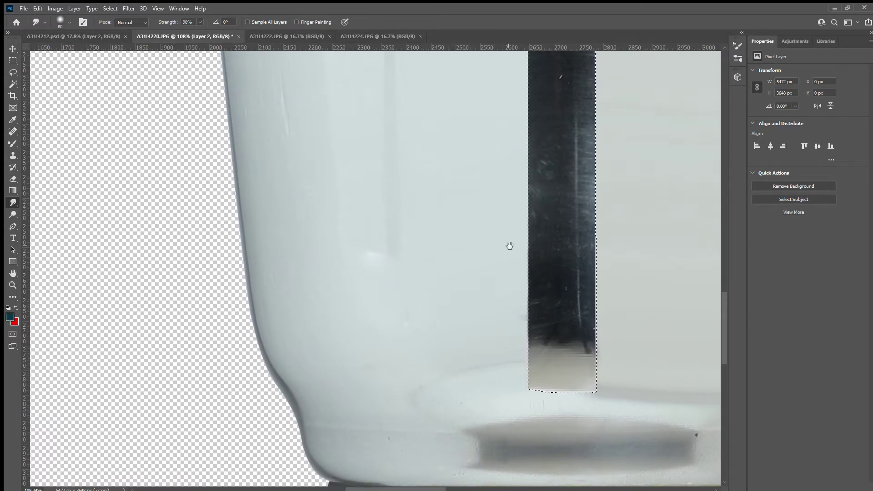
Zoom and pan around the jar's bottom to inspect the smudged surface.
scroll(509, 228, up, 2)
scroll(523, 191, up, 3)
scroll(501, 175, up, 2)
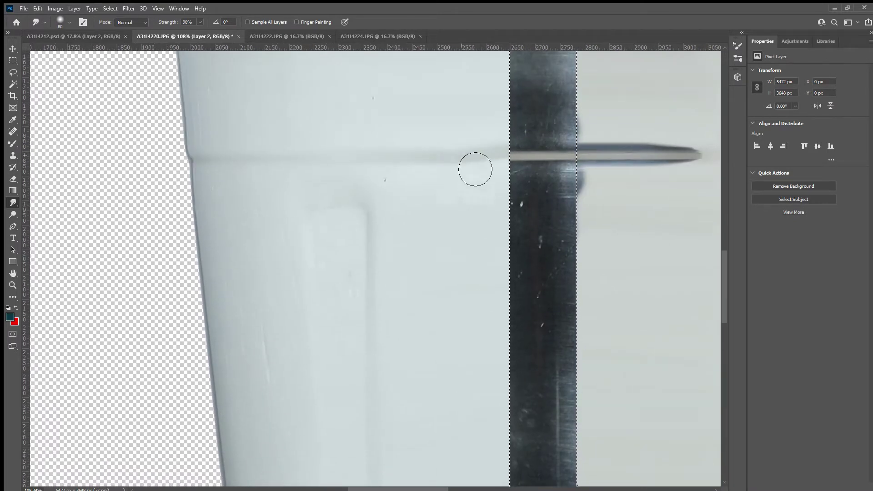
scroll(516, 182, up, 3)
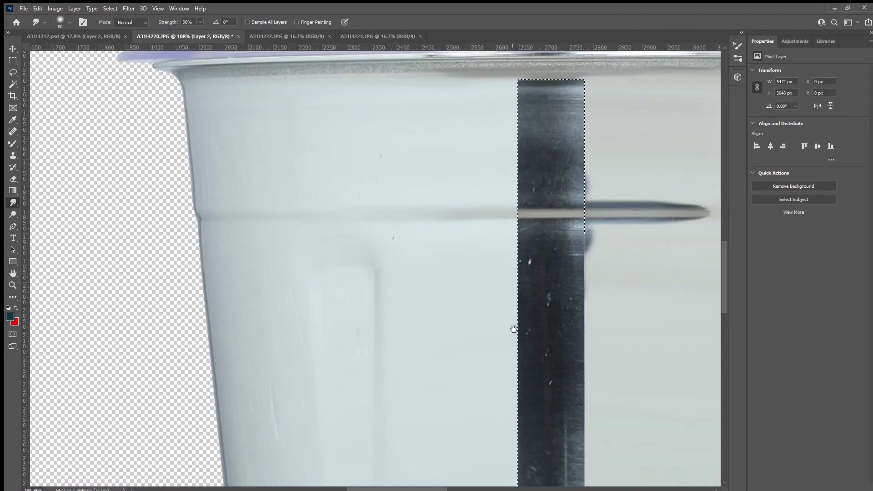
scroll(526, 259, down, 5)
scroll(528, 279, down, 5)
drag(522, 269, 500, 277)
scroll(544, 275, right, 2)
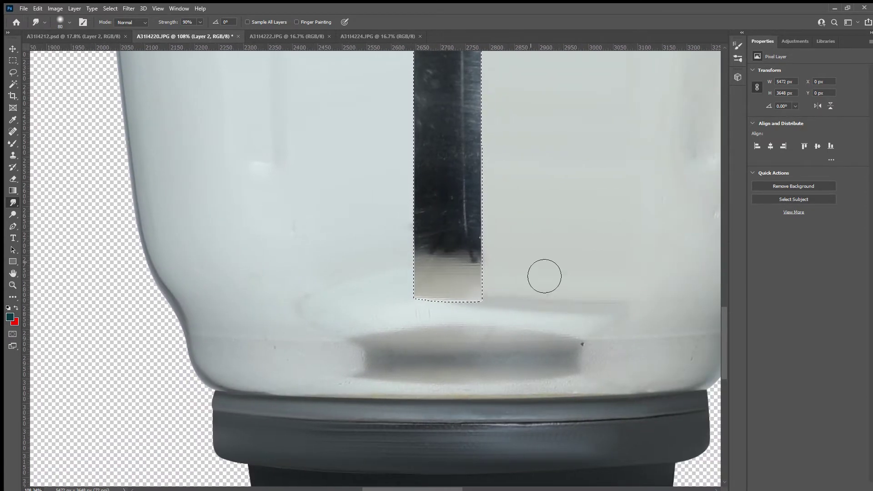
scroll(513, 232, up, 3)
scroll(528, 239, up, 5)
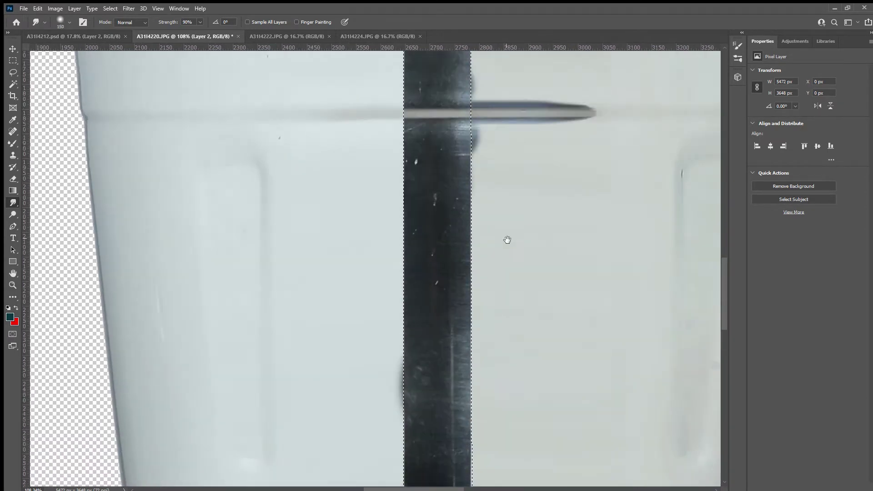
scroll(517, 205, right, 1)
key(z)
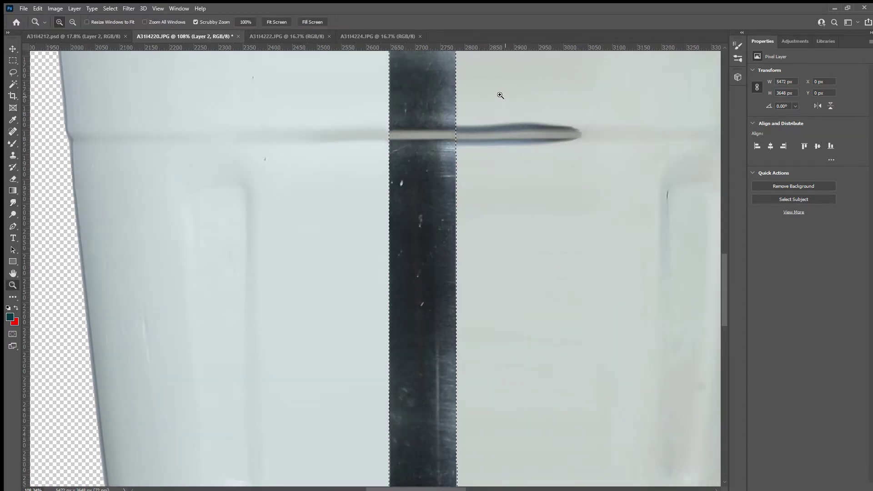
scroll(511, 226, up, 3)
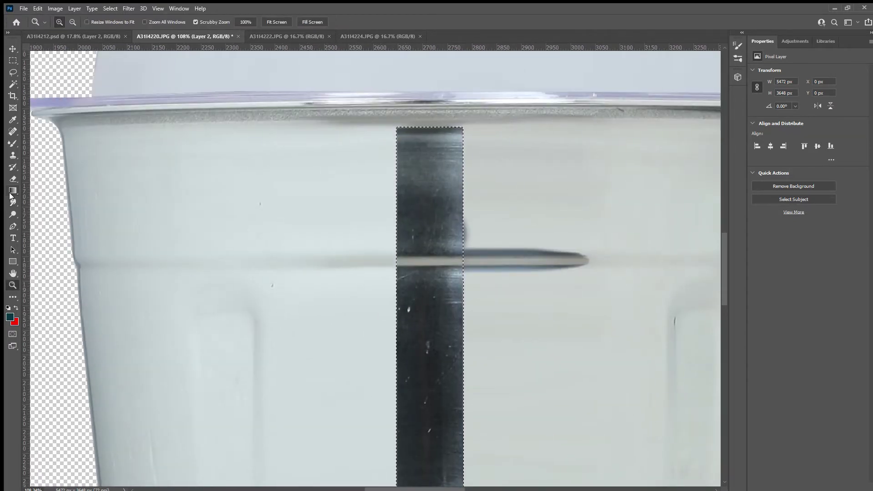
key(r)
scroll(477, 216, down, 5)
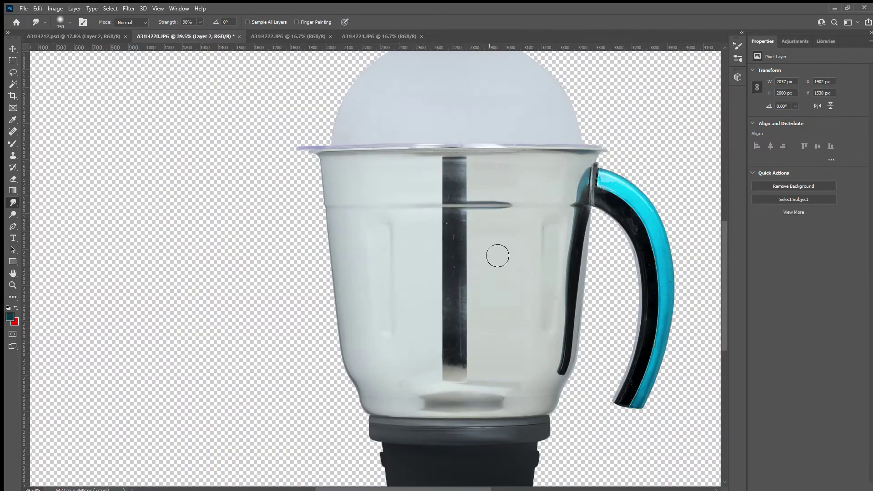
scroll(476, 273, down, 2)
scroll(476, 324, up, 2)
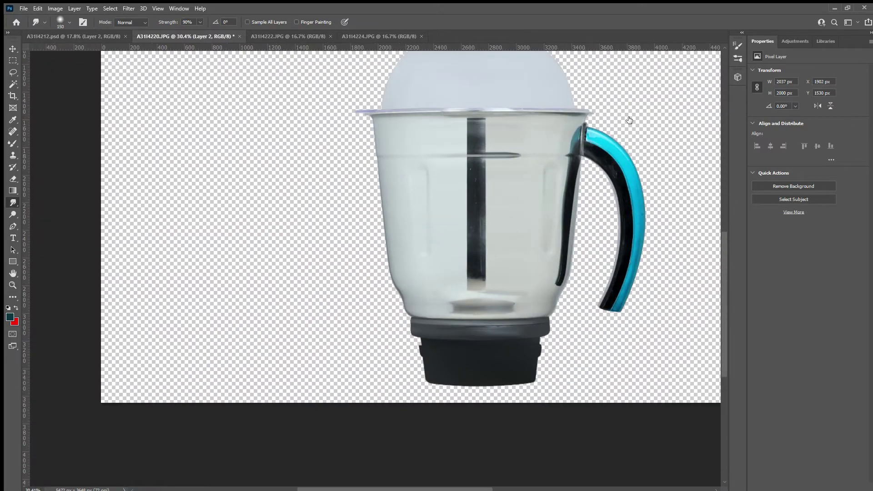
scroll(511, 241, up, 3)
scroll(503, 268, up, 1)
scroll(474, 308, up, 2)
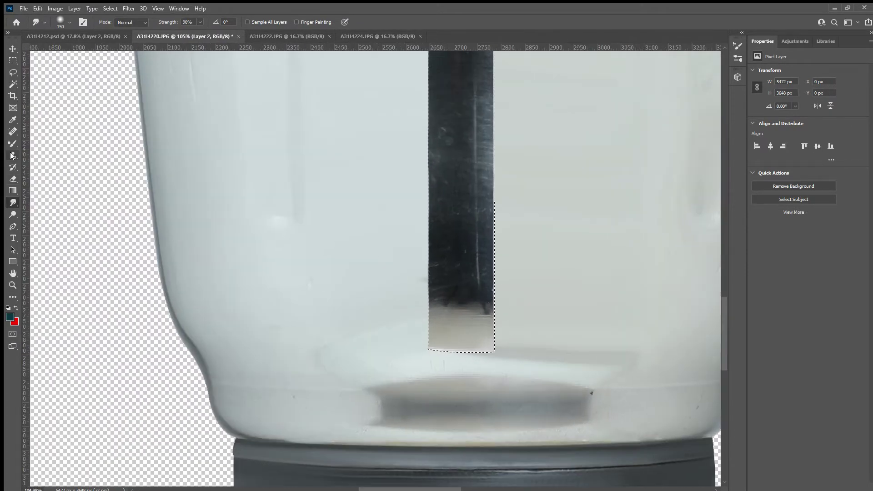
scroll(267, 166, down, 2)
scroll(267, 166, down, 2)
scroll(226, 214, up, 2)
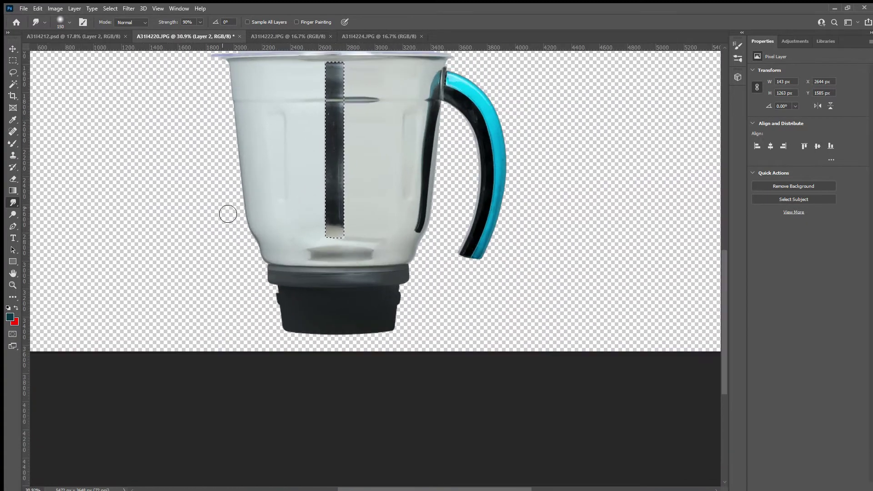
Mixer-brush the selected strip so its light bottom turns dark and the scratches smooth out.
key(b)
scroll(328, 210, up, 3)
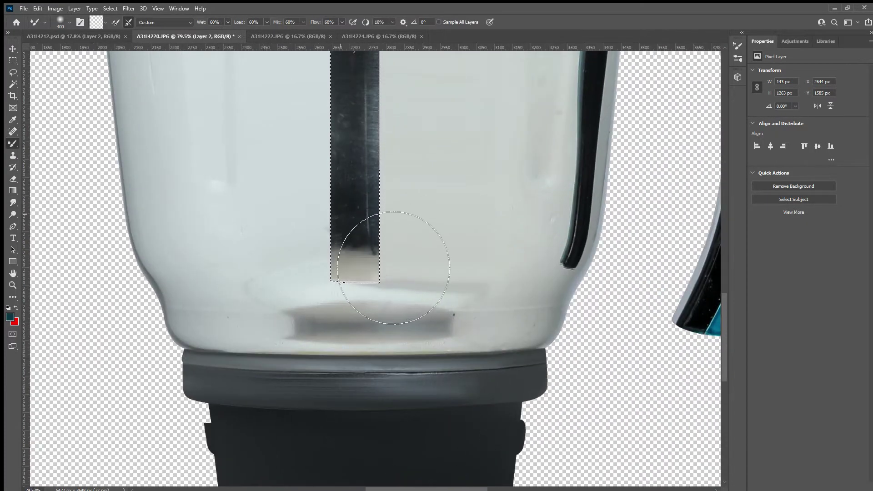
mouse_move(363, 339)
mouse_down()
mouse_move(402, 384)
mouse_move(351, 253)
mouse_up()
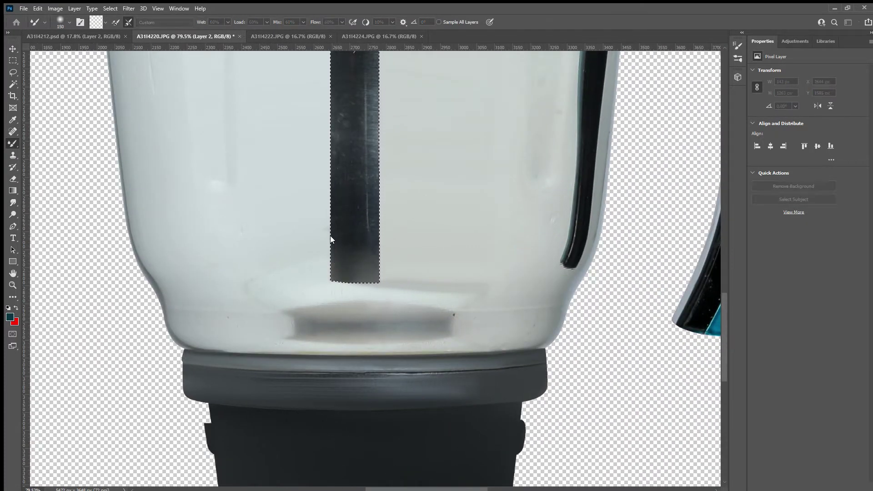
scroll(351, 257, up, 2)
scroll(366, 224, up, 1)
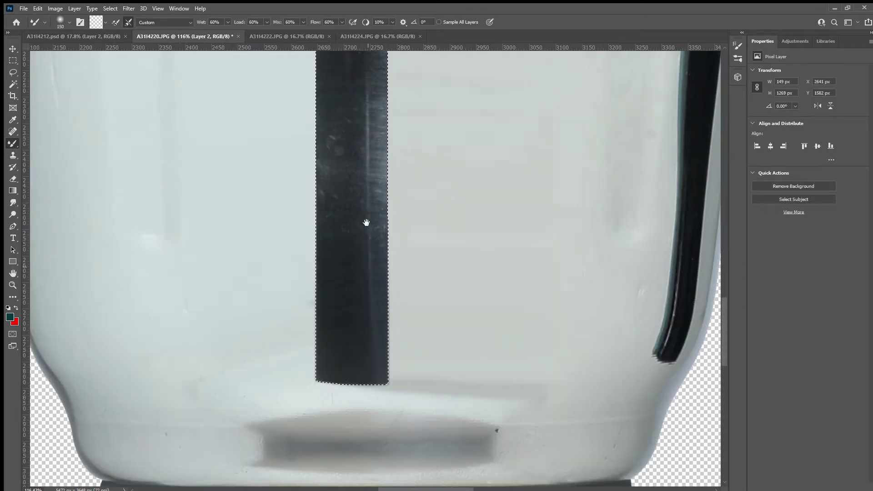
scroll(394, 321, down, 3)
scroll(393, 322, down, 1)
scroll(390, 287, up, 2)
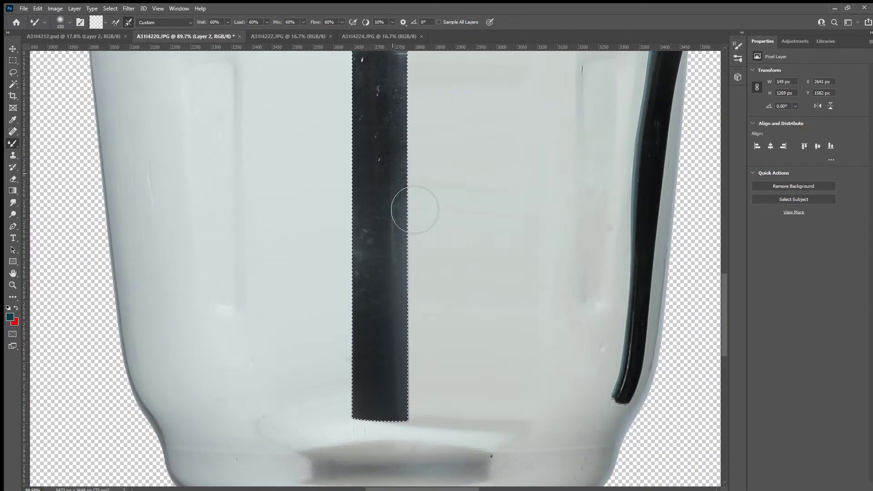
scroll(378, 282, down, 1)
scroll(382, 307, up, 1)
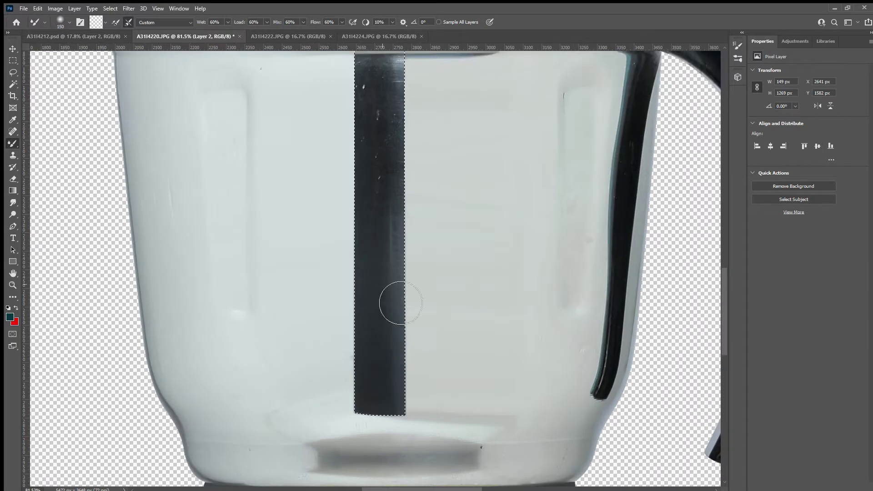
scroll(396, 266, up, 1)
scroll(385, 341, up, 2)
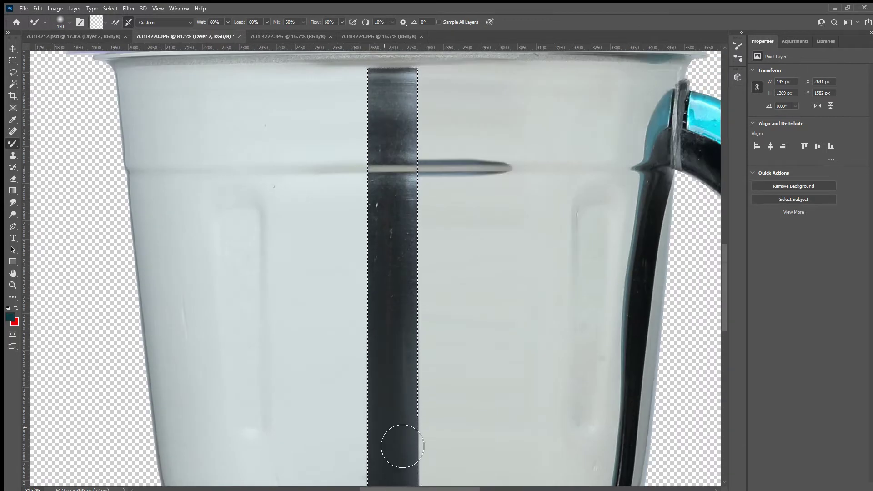
scroll(399, 444, down, 3)
scroll(426, 277, down, 1)
scroll(432, 318, up, 2)
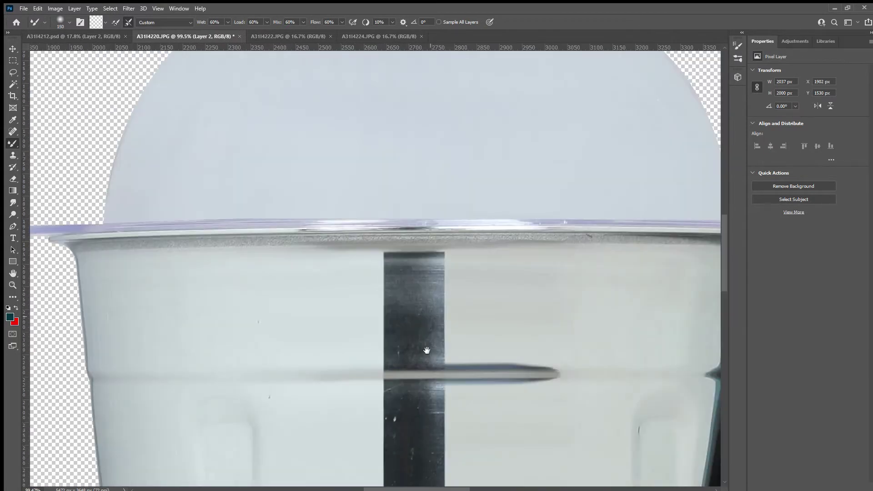
scroll(428, 345, up, 1)
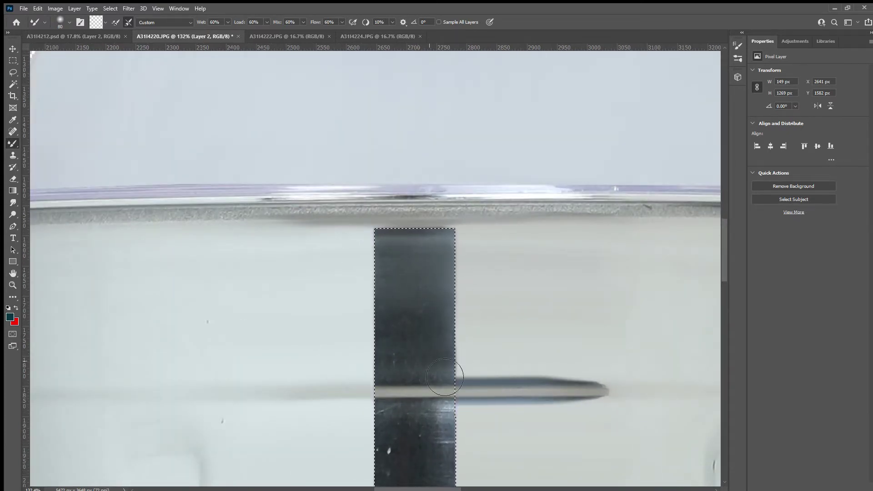
scroll(445, 377, down, 2)
scroll(444, 275, up, 2)
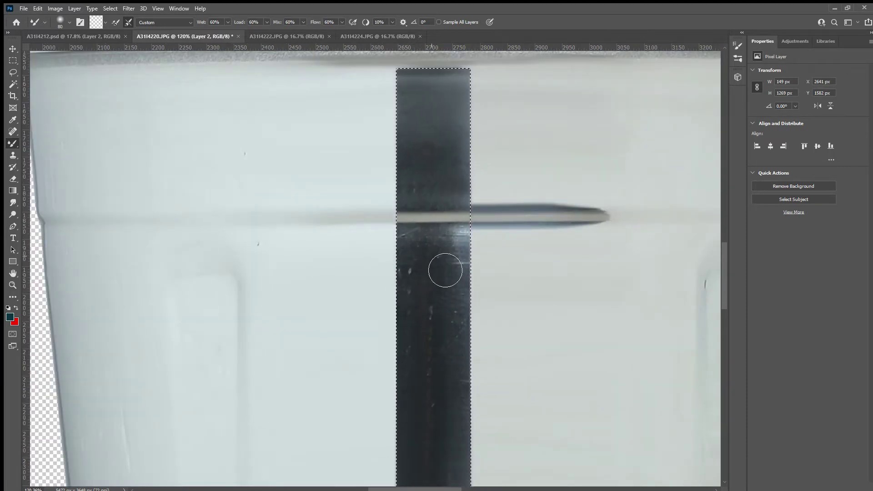
scroll(445, 270, down, 2)
scroll(444, 254, up, 1)
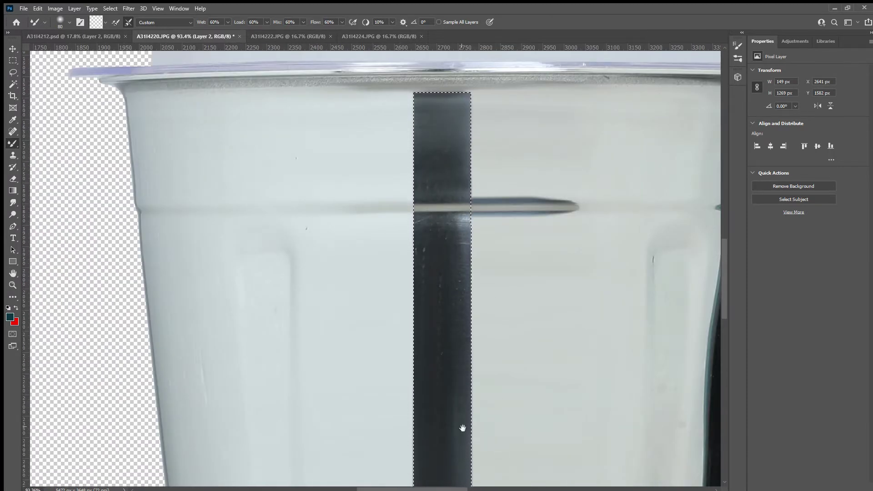
scroll(462, 429, down, 2)
scroll(456, 340, up, 2)
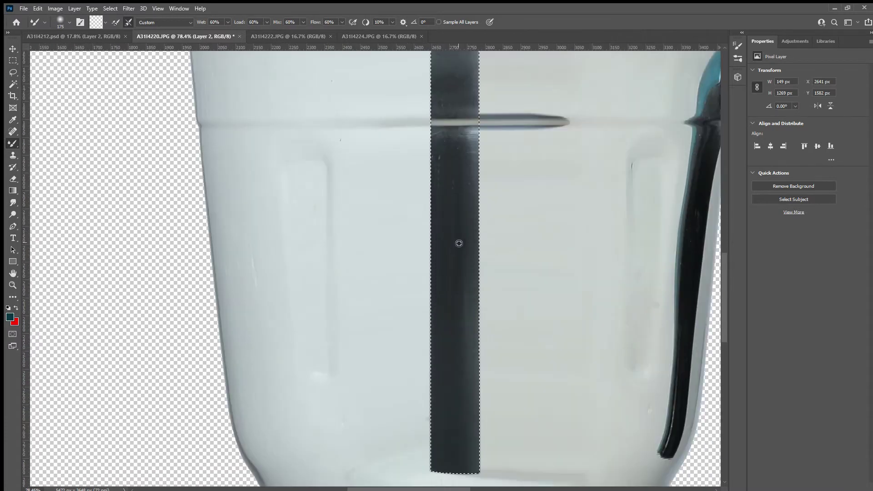
scroll(458, 390, down, 1)
scroll(482, 332, up, 1)
scroll(459, 284, down, 1)
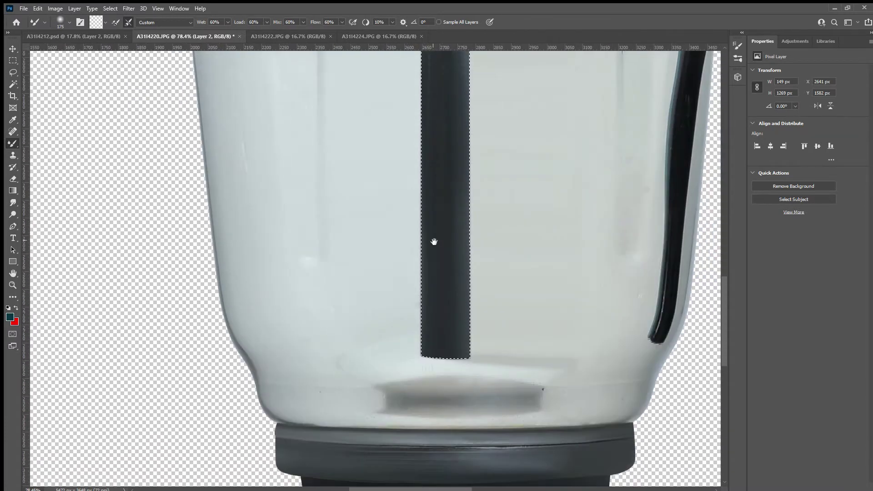
scroll(432, 242, down, 1)
scroll(546, 213, down, 1)
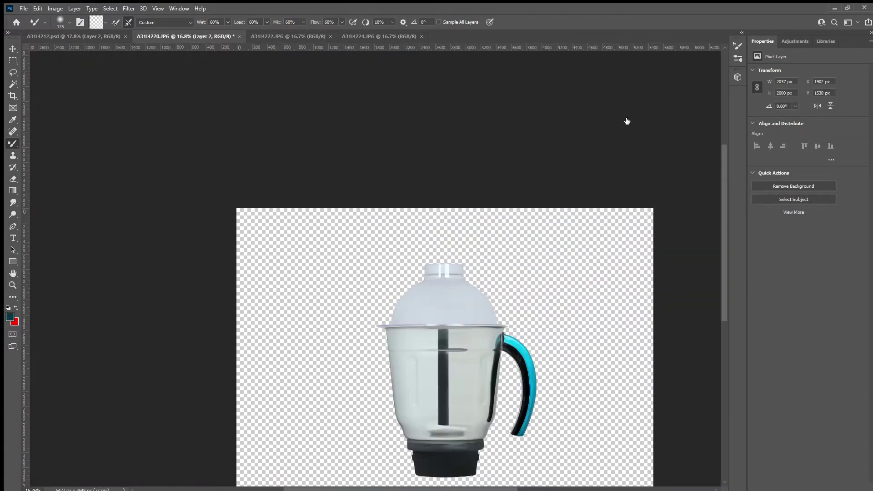
scroll(468, 410, up, 3)
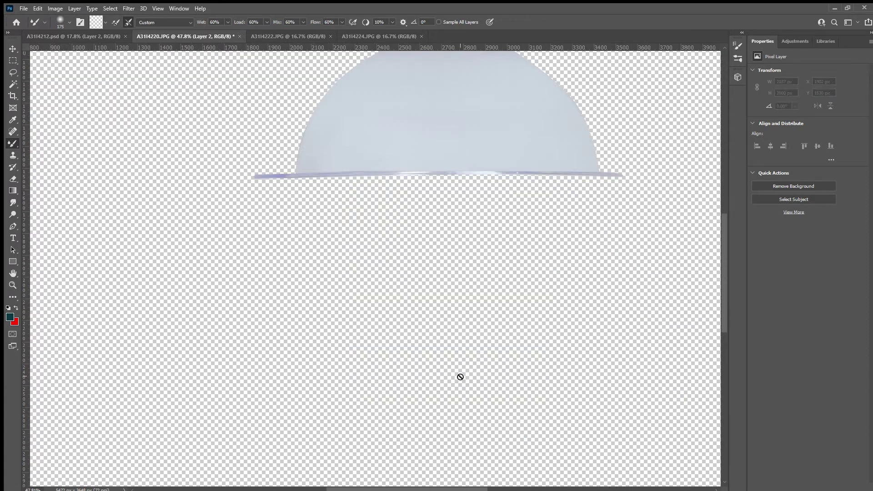
scroll(460, 376, down, 1)
scroll(451, 275, up, 3)
scroll(461, 347, down, 1)
scroll(459, 205, up, 1)
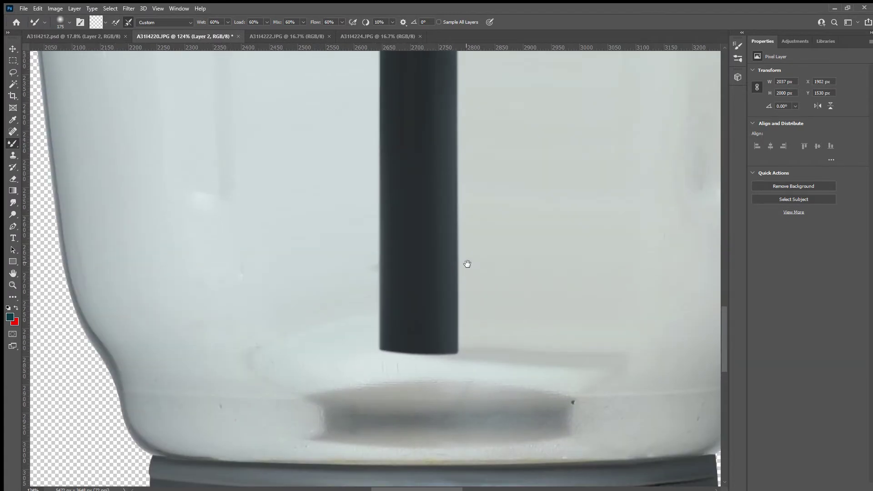
key(p)
scroll(460, 288, up, 2)
Start a Pen path along the jar bottom under the rod, undoing two misplaced points.
scroll(473, 360, down, 5)
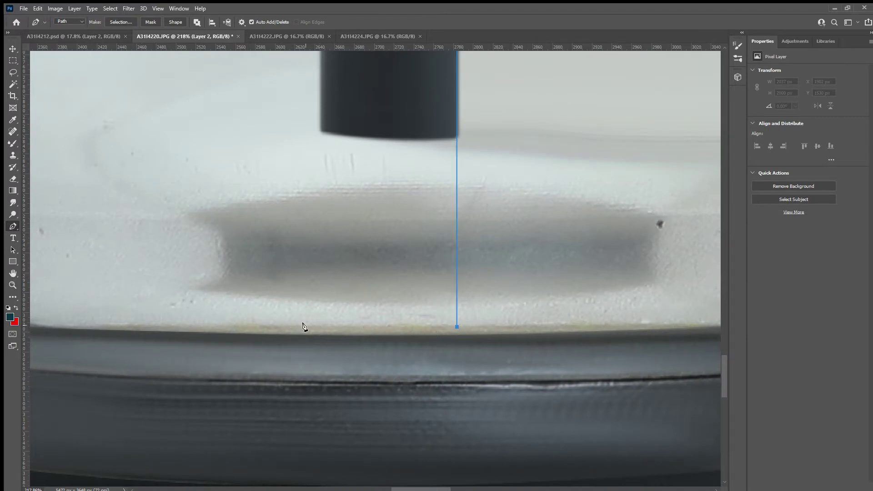
drag(304, 325, 257, 321)
drag(320, 234, 387, 299)
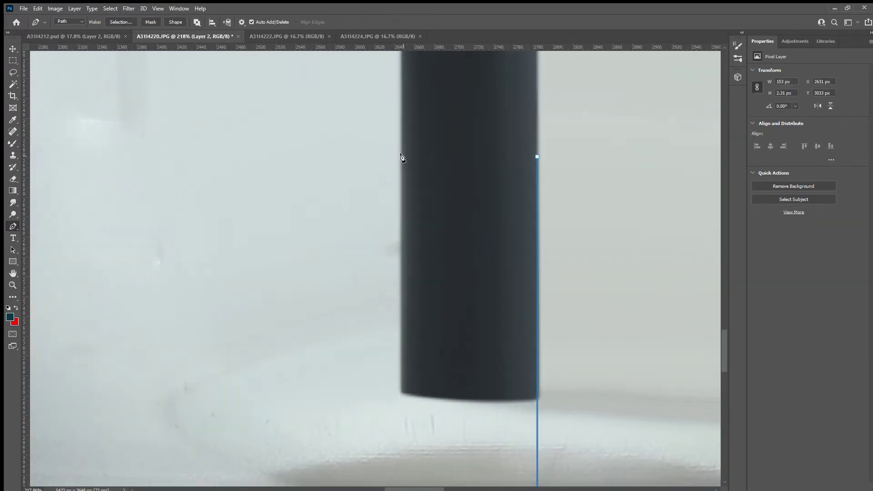
scroll(400, 228, down, 3)
key(ctrl+z)
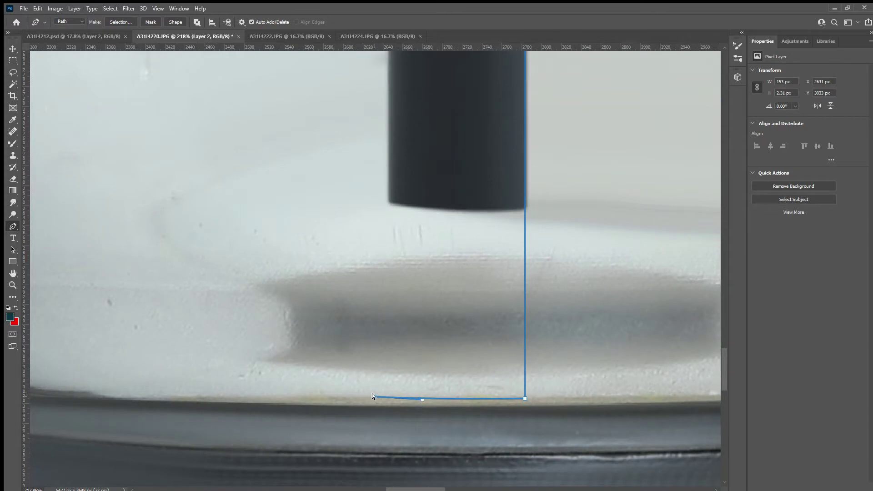
scroll(402, 319, up, 3)
click(395, 111)
scroll(397, 235, down, 3)
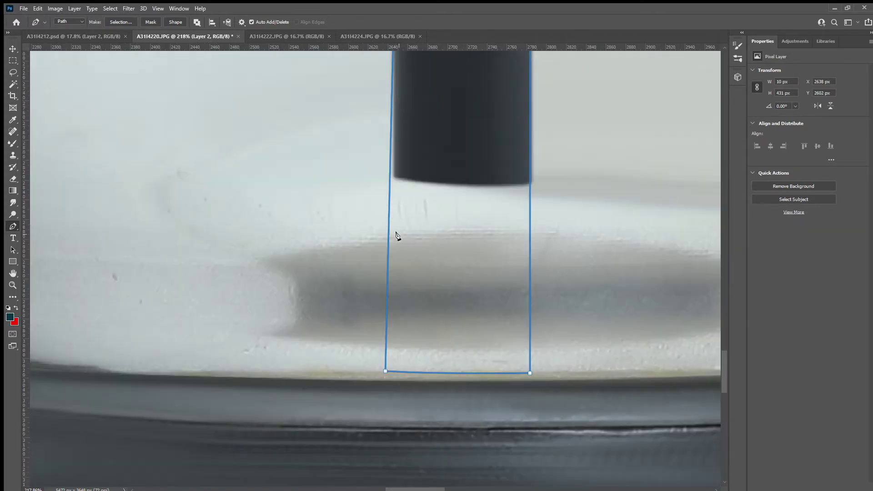
scroll(395, 350, up, 3)
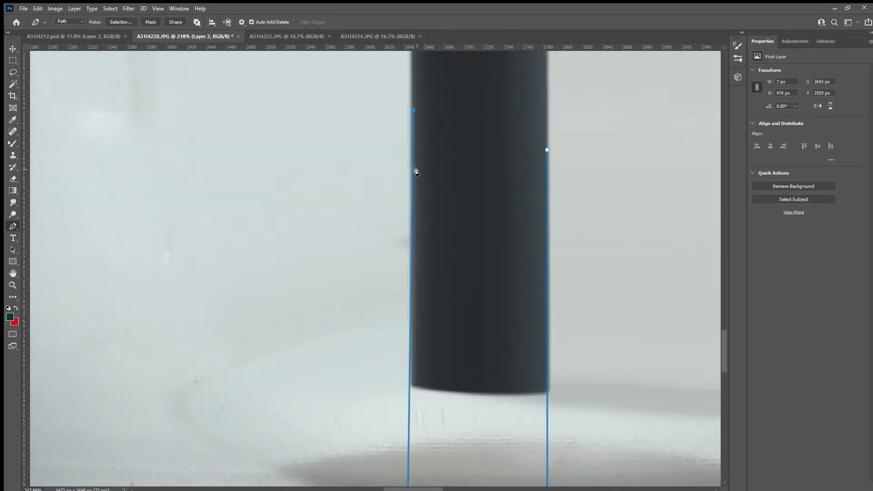
scroll(415, 170, down, 3)
scroll(416, 246, up, 3)
key(ctrl+z)
Close the path around the lower rod's upper left and load it as a selection.
scroll(417, 323, up, 1)
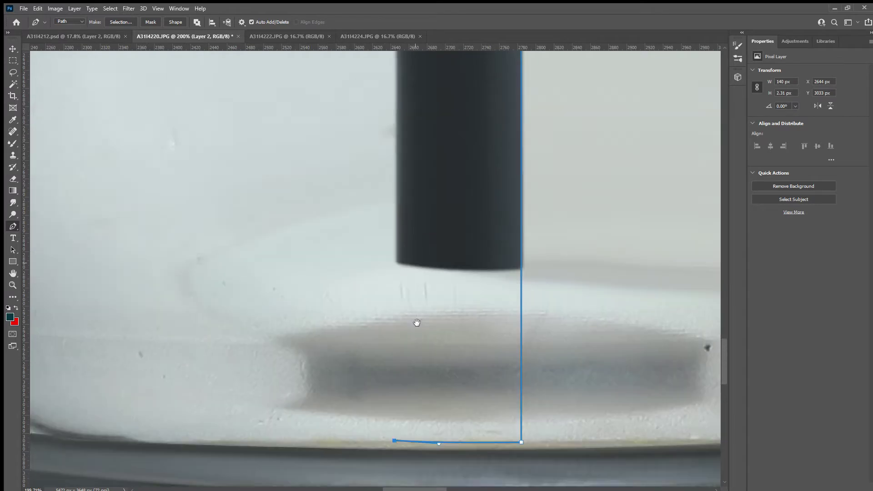
scroll(417, 322, up, 2)
click(396, 98)
click(521, 127)
scroll(442, 161, down, 3)
key(ctrl+Return)
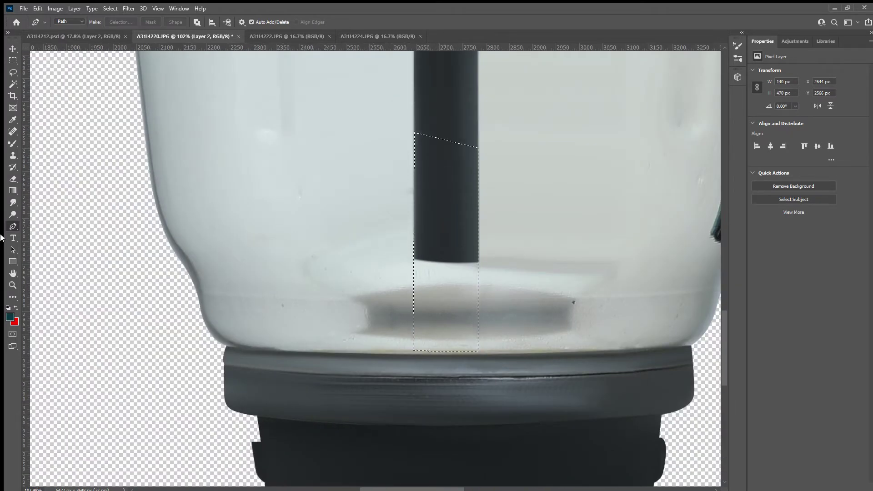
Blend the rod inside the selection, then smudge it down to the jar's bottom.
key(b)
drag(446, 336, 446, 145)
scroll(446, 246, down, 3)
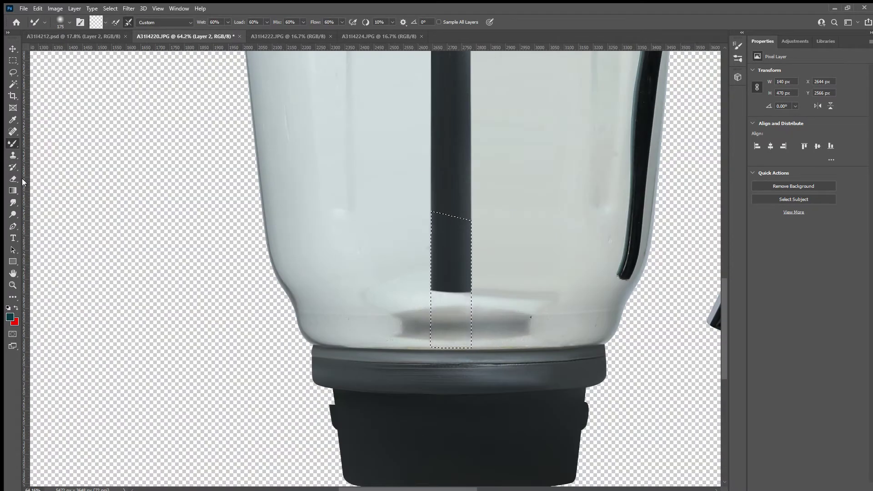
click(13, 203)
scroll(433, 322, up, 1)
scroll(455, 327, up, 1)
drag(469, 273, 473, 354)
drag(502, 296, 480, 350)
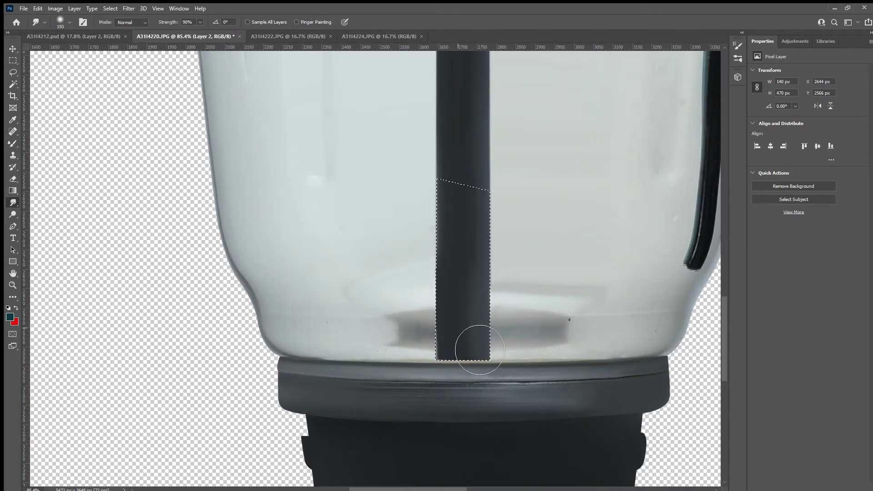
Review the extended rod, undoing a lower smudge stroke that erased part of it.
key(ctrl+d)
scroll(482, 364, down, 2)
scroll(475, 281, down, 2)
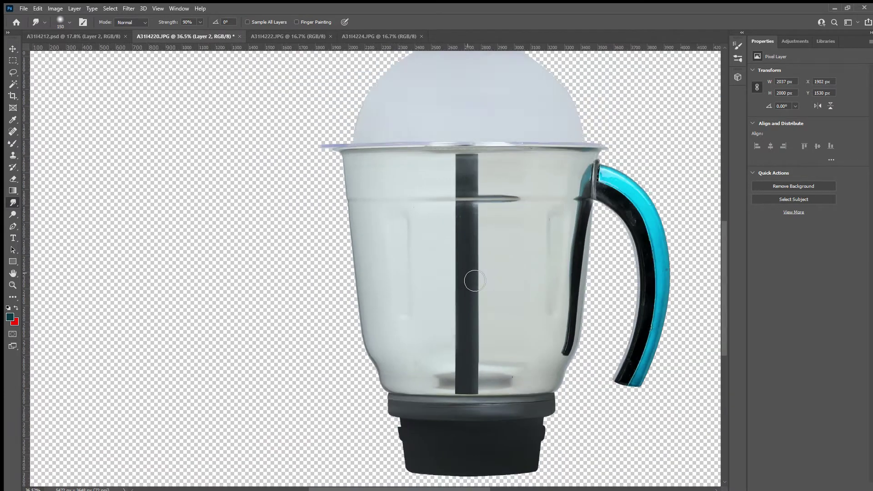
scroll(482, 364, up, 3)
key(ctrl+z)
mouse_move(489, 362)
mouse_down()
mouse_move(507, 370)
mouse_move(486, 359)
mouse_up()
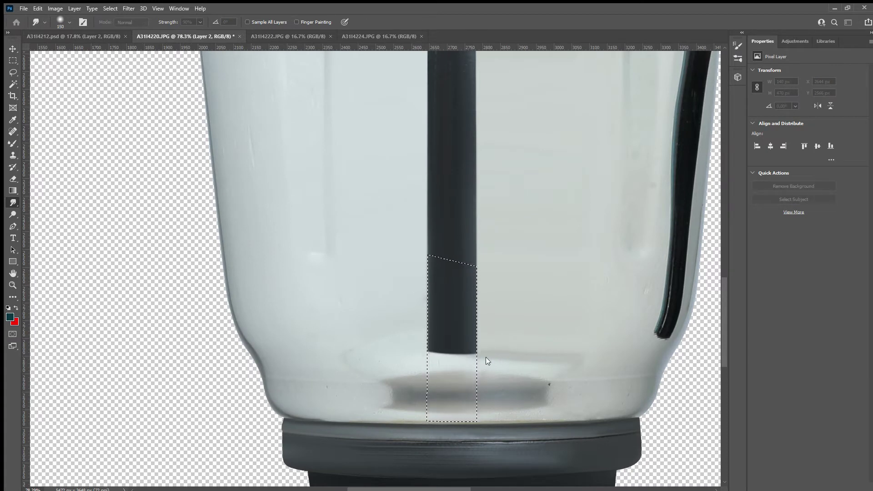
scroll(507, 376, down, 2)
scroll(483, 372, up, 2)
key(ctrl+z)
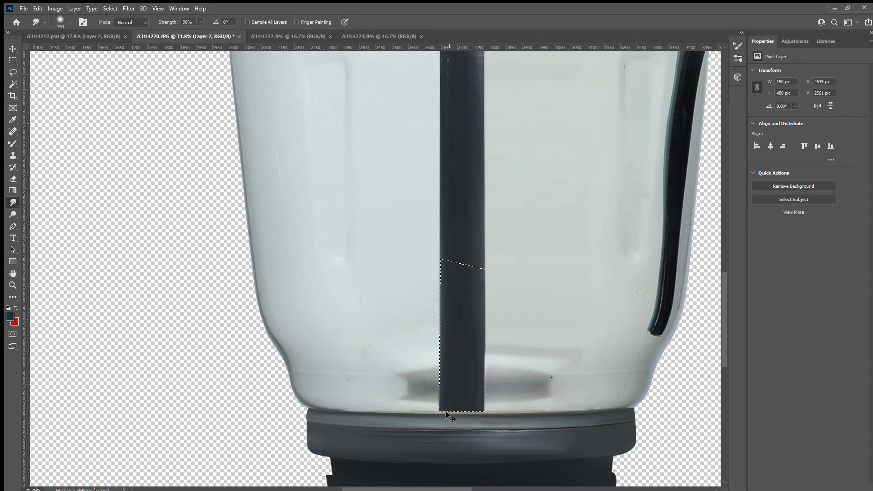
scroll(451, 416, down, 1)
scroll(481, 335, down, 2)
scroll(499, 407, down, 2)
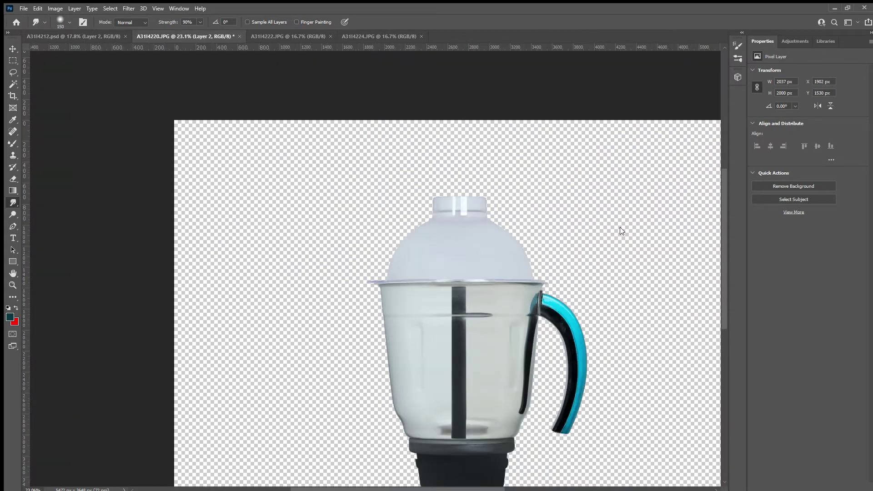
scroll(497, 313, up, 3)
scroll(487, 244, up, 2)
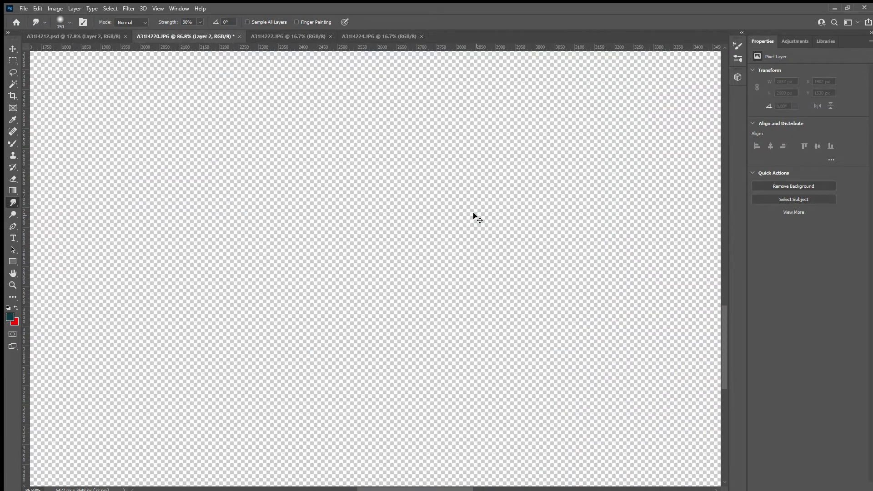
scroll(474, 223, down, 1)
scroll(485, 243, down, 1)
scroll(507, 287, down, 2)
scroll(507, 296, up, 2)
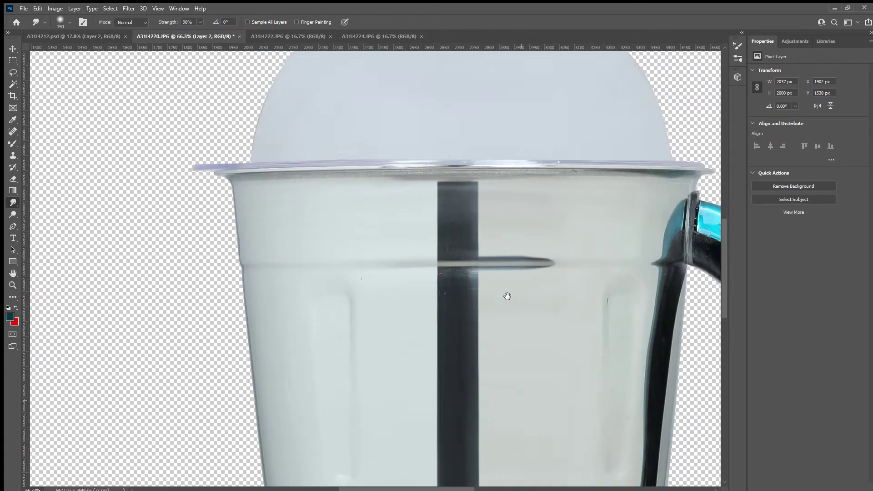
scroll(452, 342, up, 1)
Spot-heal two specks on the dark rod.
click(12, 131)
scroll(462, 271, up, 4)
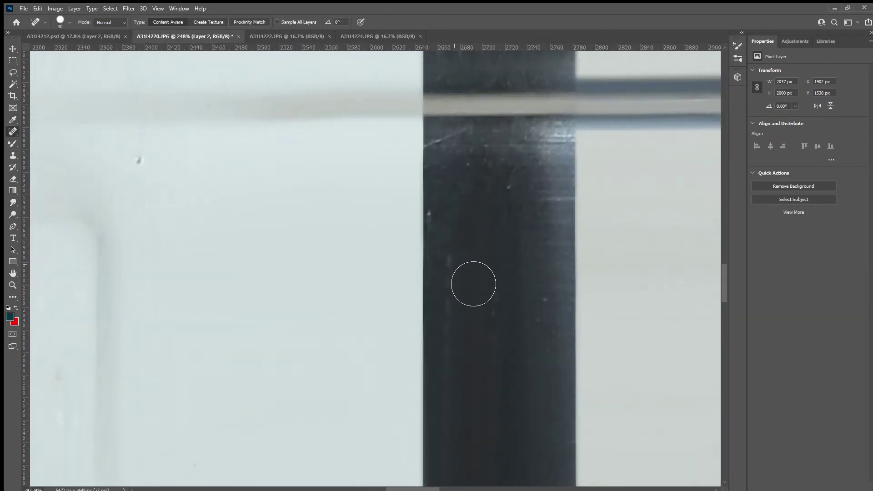
drag(457, 302, 455, 341)
click(474, 165)
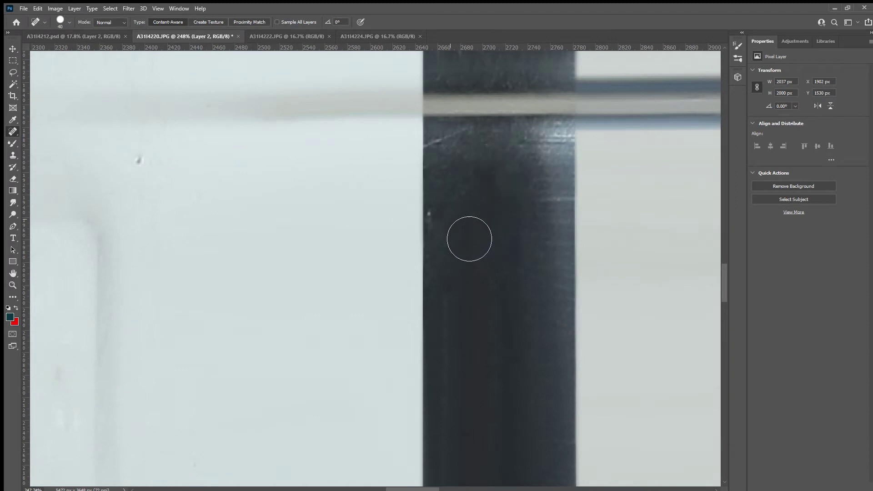
scroll(405, 177, down, 3)
scroll(530, 198, down, 4)
scroll(529, 198, up, 3)
scroll(427, 261, up, 1)
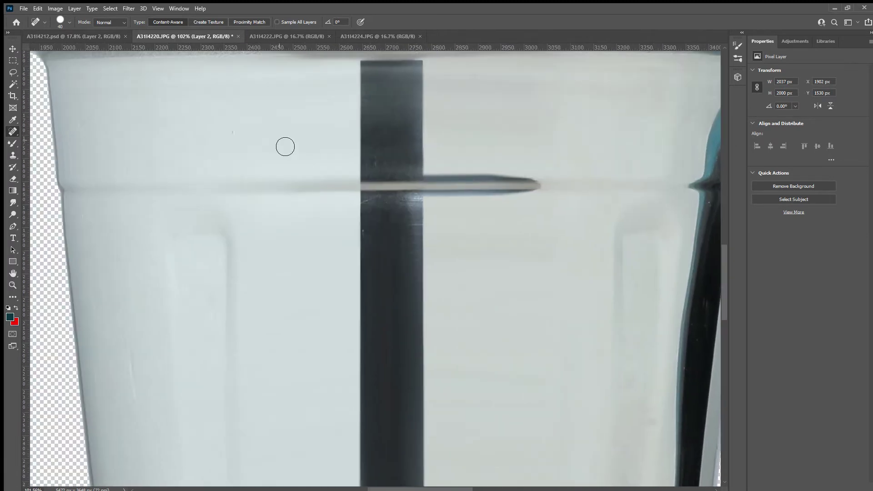
scroll(336, 205, down, 5)
scroll(319, 182, left, 4)
Spot-heal the marks by the jar's left edge, lower rim and handle.
drag(276, 114, 277, 126)
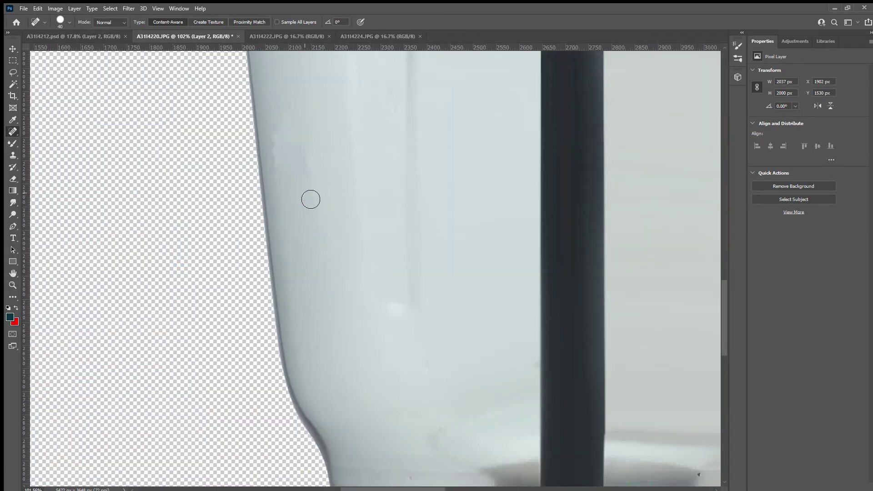
scroll(357, 241, down, 1)
scroll(404, 287, up, 2)
scroll(500, 304, up, 1)
click(488, 289)
scroll(542, 332, up, 1)
scroll(541, 332, left, 1)
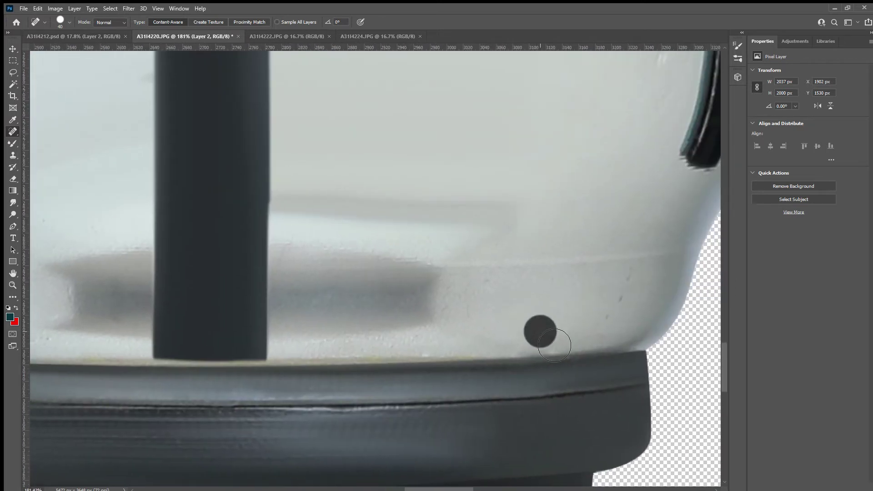
scroll(554, 345, right, 1)
scroll(554, 345, down, 1)
scroll(561, 186, down, 1)
drag(567, 156, 563, 186)
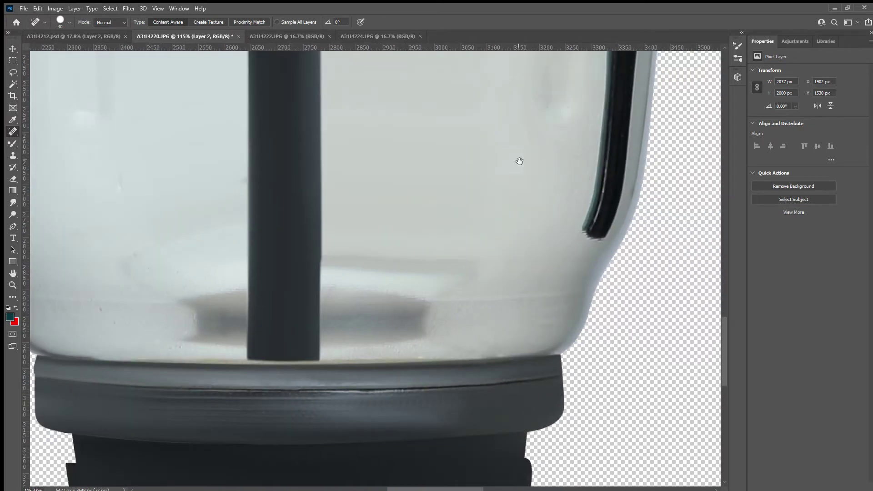
scroll(520, 161, down, 3)
scroll(591, 136, up, 3)
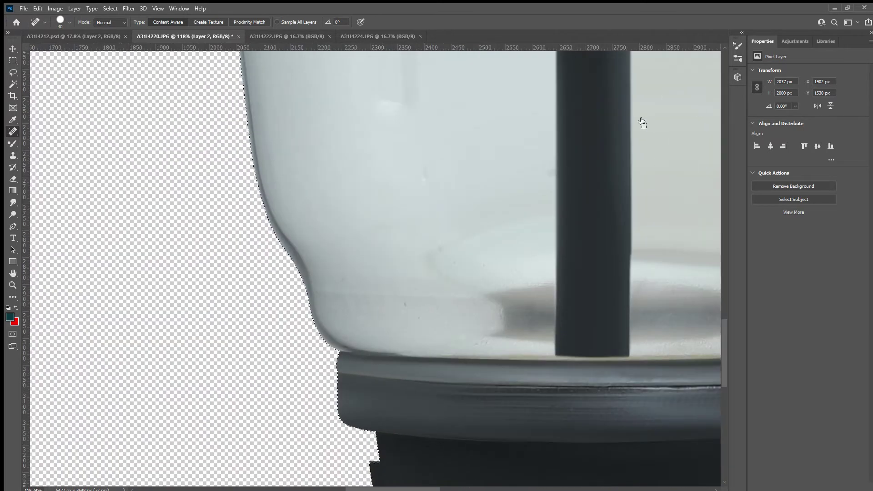
key(b)
scroll(196, 285, up, 1)
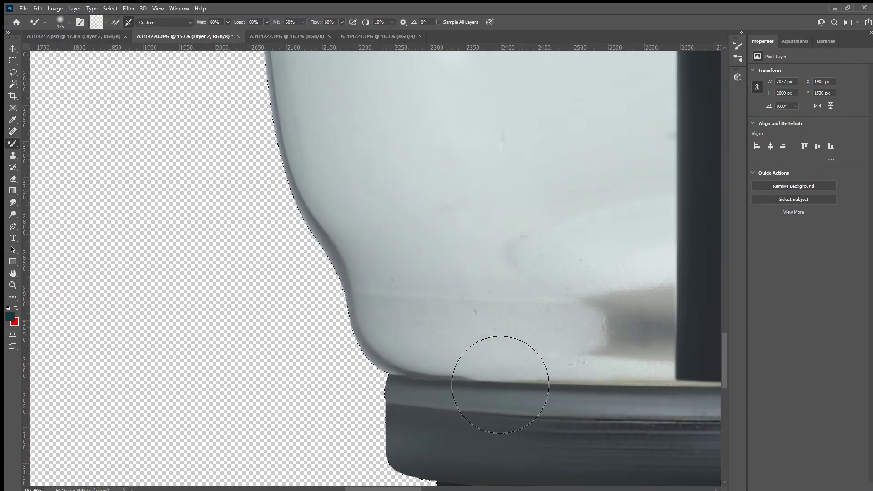
scroll(337, 360, up, 2)
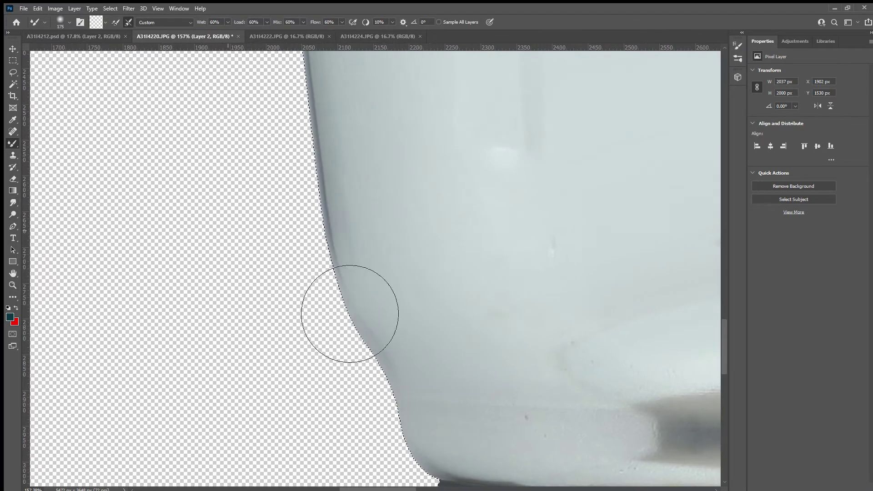
scroll(398, 380, down, 2)
scroll(398, 380, up, 5)
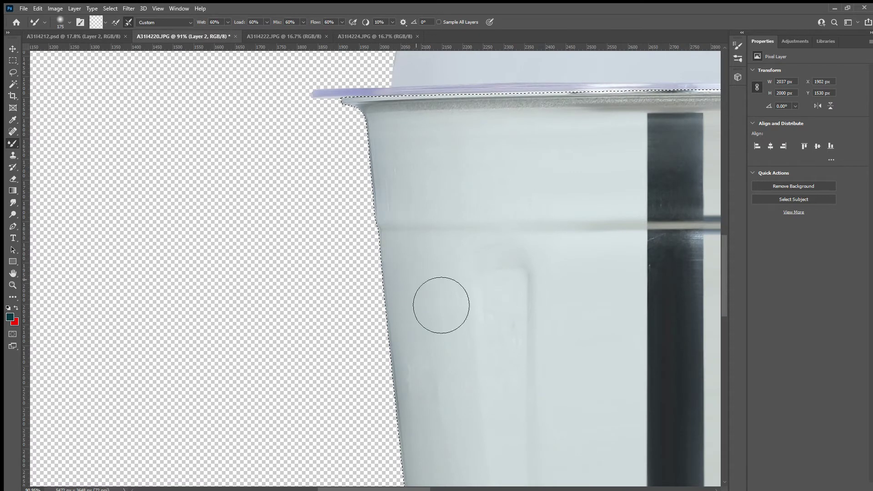
scroll(452, 220, right, 10)
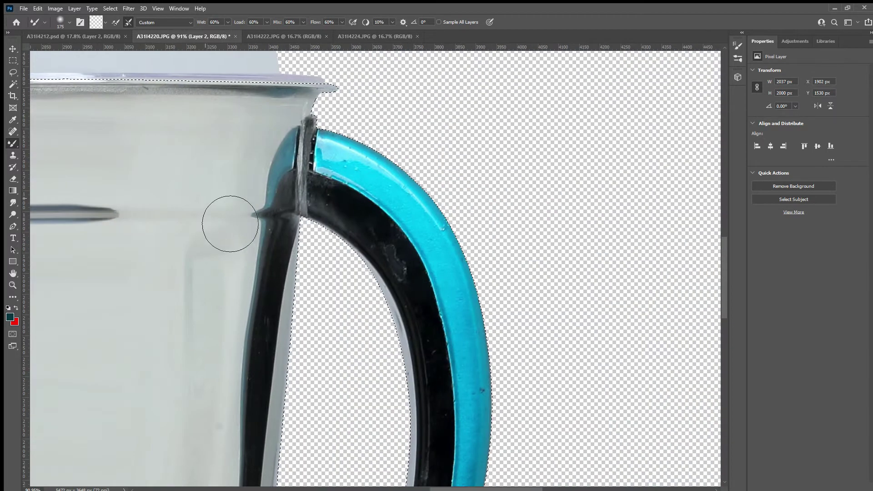
scroll(225, 224, down, 5)
scroll(371, 357, down, 5)
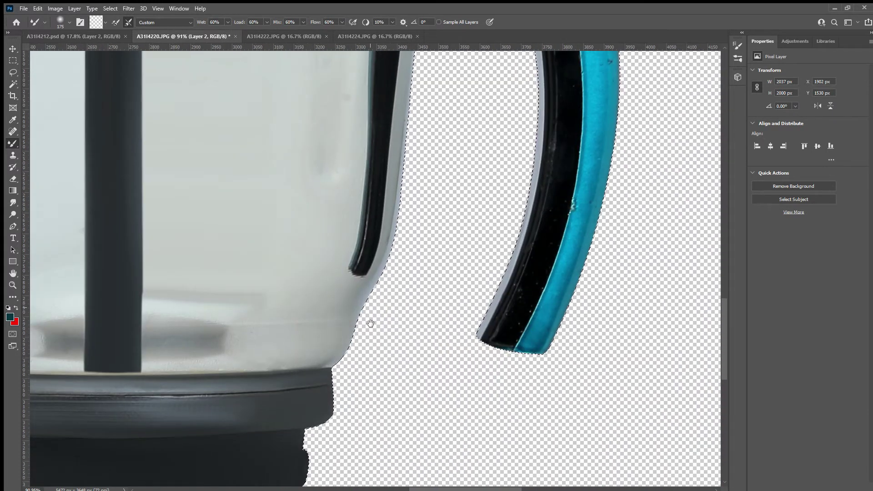
scroll(370, 322, down, 5)
scroll(409, 307, down, 3)
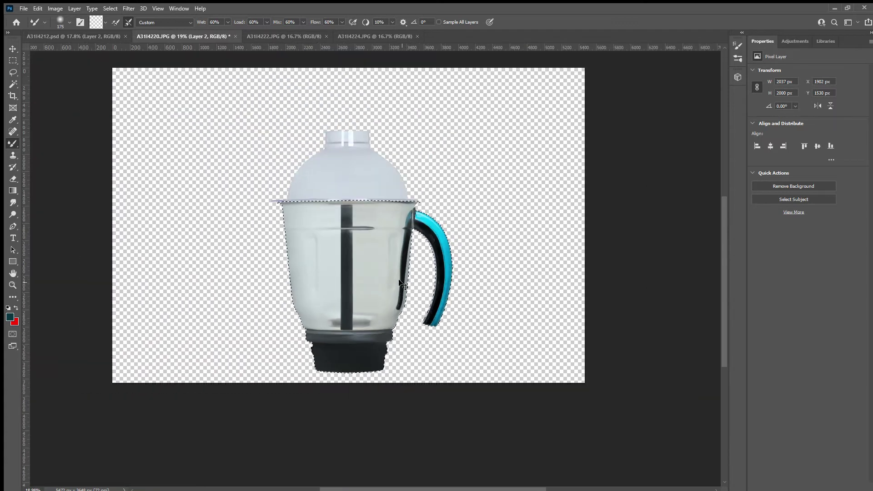
scroll(400, 283, up, 5)
scroll(455, 273, down, 3)
scroll(490, 266, down, 1)
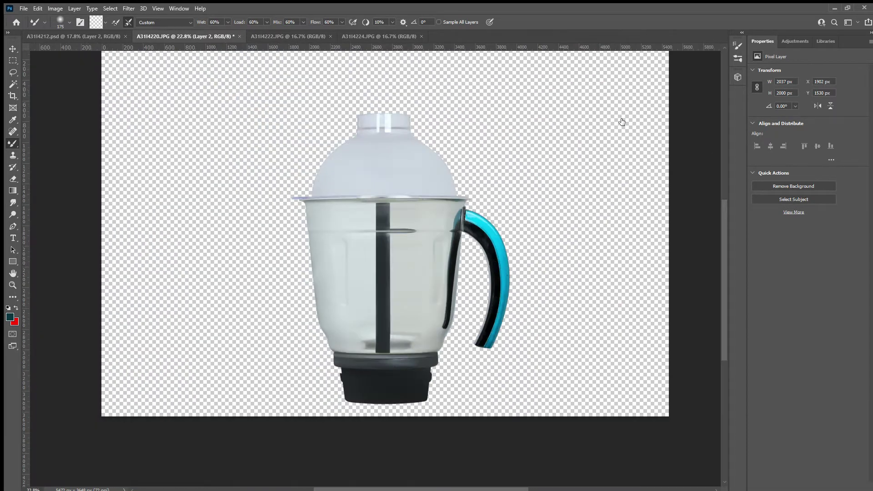
scroll(446, 358, up, 3)
scroll(454, 376, up, 2)
scroll(461, 253, up, 2)
scroll(453, 272, down, 3)
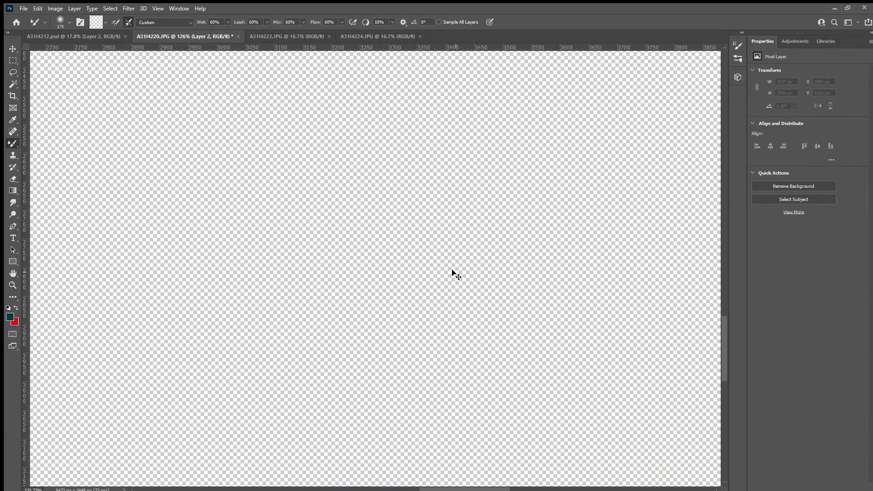
scroll(436, 332, down, 1)
Trace a Pen outline from the handle joint over its top, then abandon it.
key(p)
scroll(418, 391, down, 1)
scroll(410, 319, up, 3)
click(404, 244)
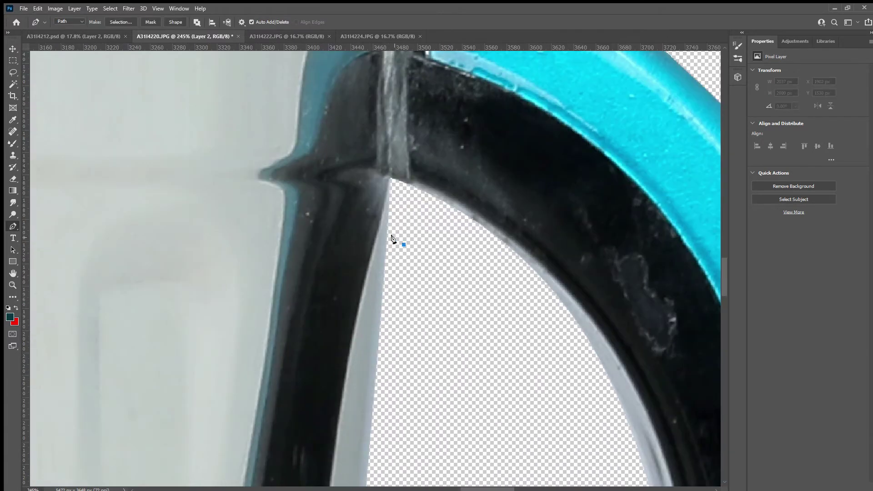
scroll(398, 182, up, 5)
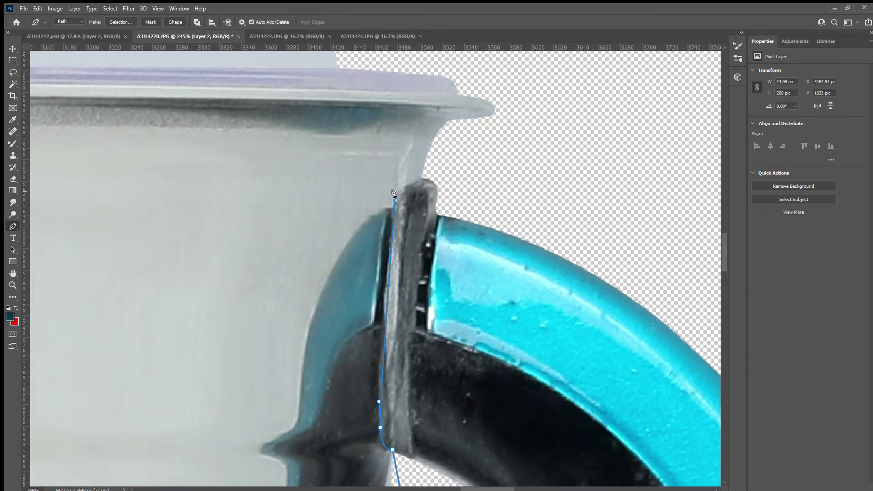
click(394, 193)
scroll(395, 228, down, 1)
scroll(396, 273, down, 1)
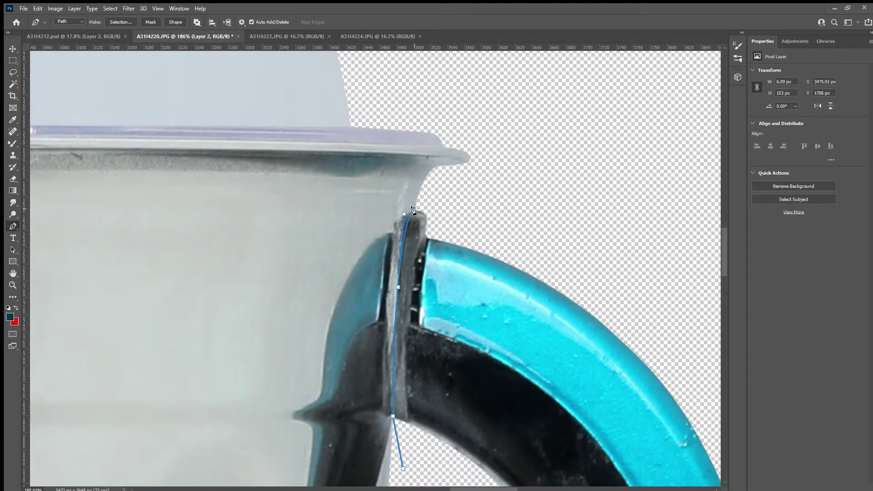
click(480, 226)
scroll(410, 219, down, 3)
scroll(532, 189, down, 5)
click(437, 435)
click(348, 341)
scroll(403, 305, up, 3)
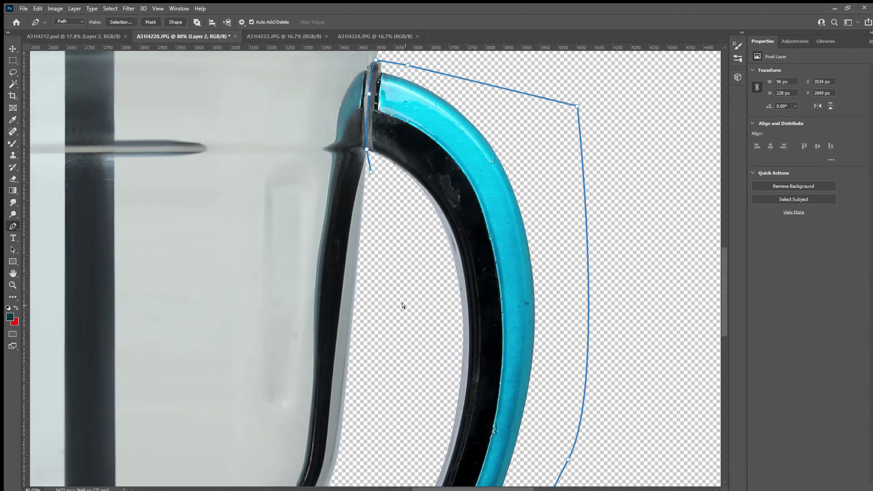
key(Escape)
Anchor a new outline below the handle's lower end and along its bottom edge.
scroll(425, 267, down, 3)
scroll(500, 359, up, 4)
click(553, 347)
scroll(400, 380, up, 1)
click(433, 357)
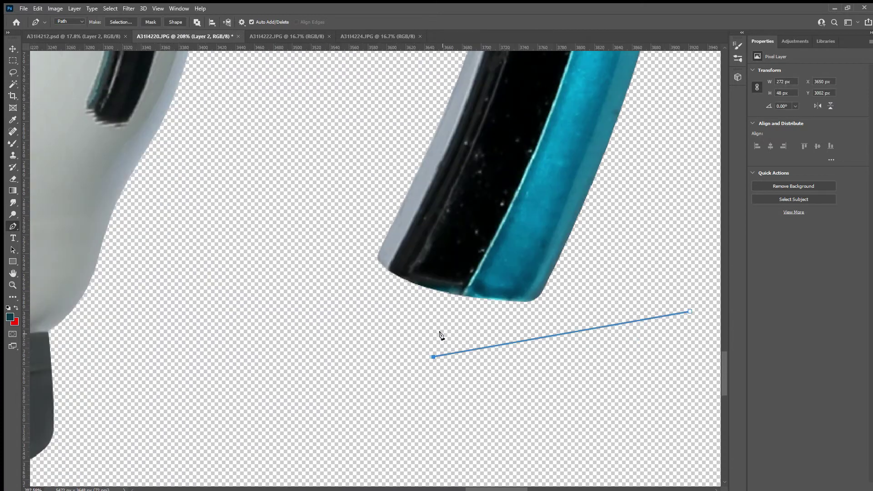
scroll(440, 335, up, 2)
click(469, 288)
scroll(477, 268, up, 4)
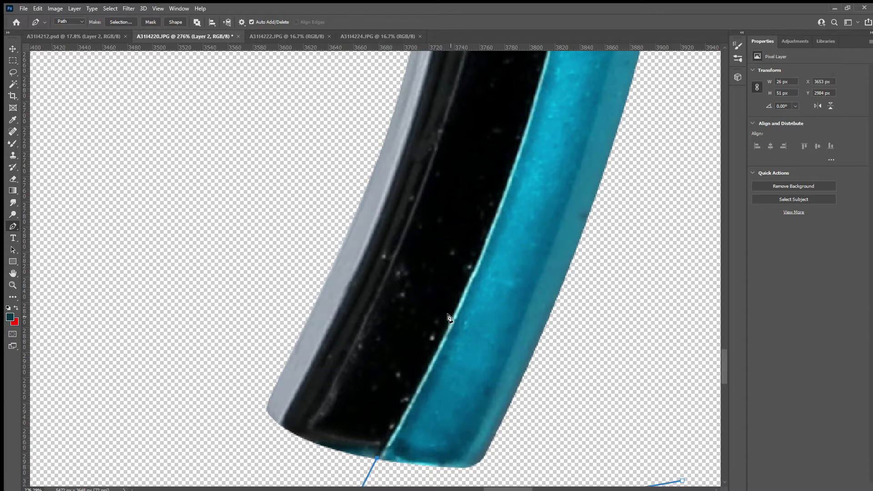
Load the blue handle band outline as a selection.
scroll(448, 317, down, 3)
scroll(471, 224, up, 3)
drag(516, 107, 467, 360)
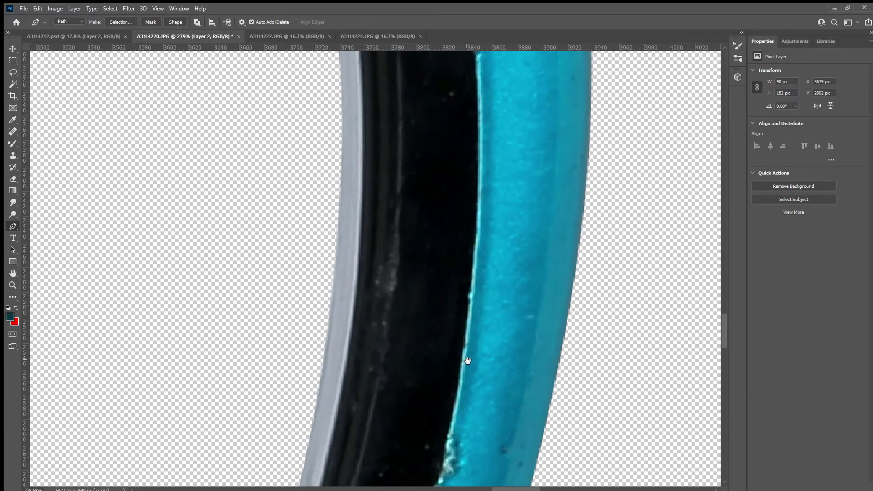
scroll(473, 218, up, 3)
scroll(459, 274, up, 2)
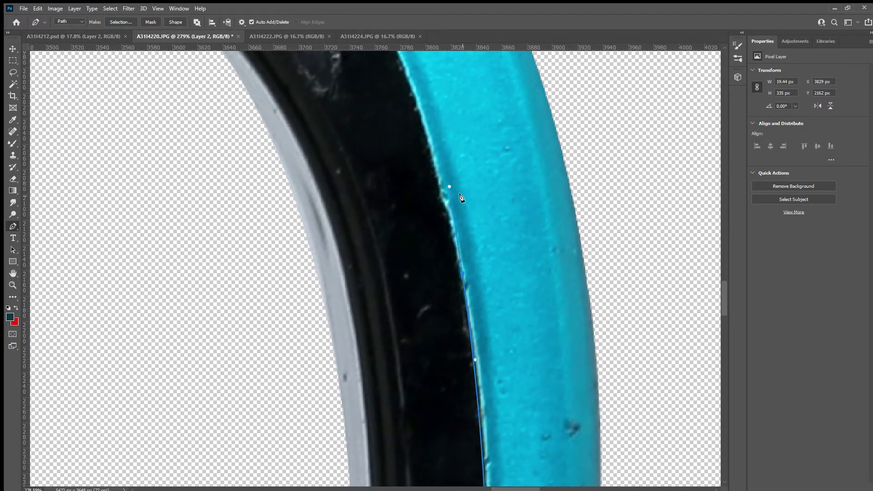
scroll(460, 197, down, 2)
scroll(466, 205, up, 5)
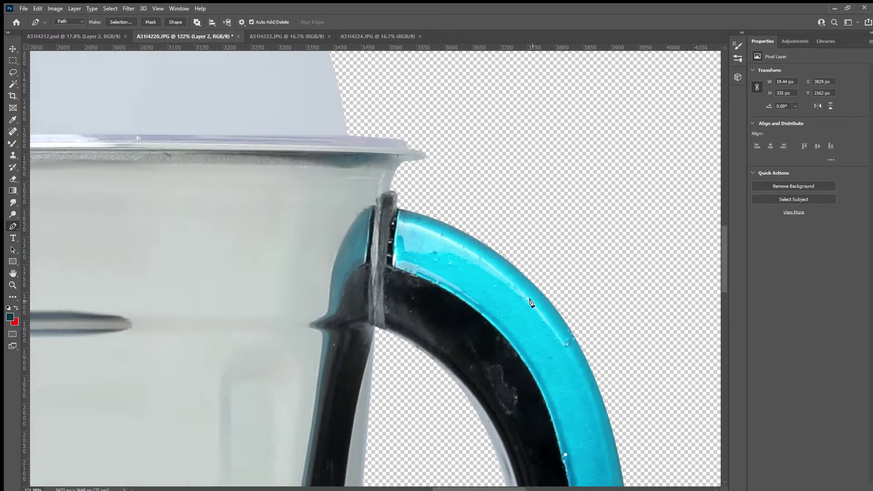
scroll(493, 337, up, 2)
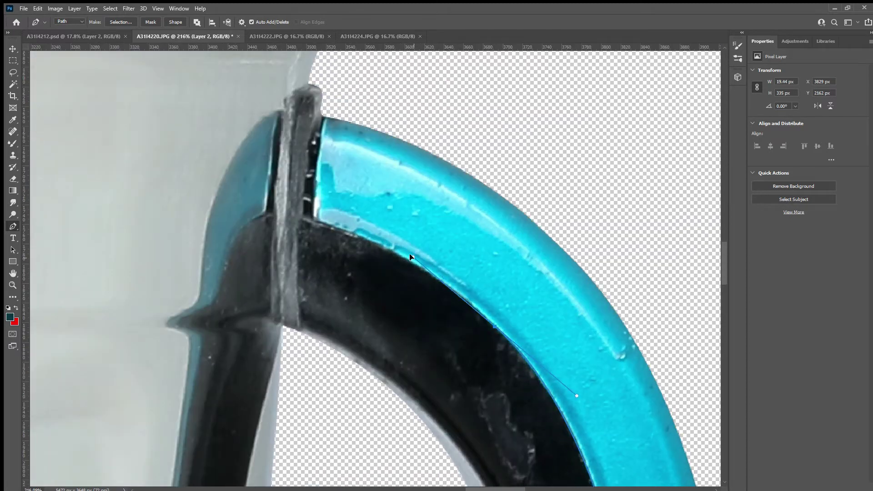
scroll(455, 273, left, 3)
scroll(455, 273, up, 3)
scroll(419, 218, up, 1)
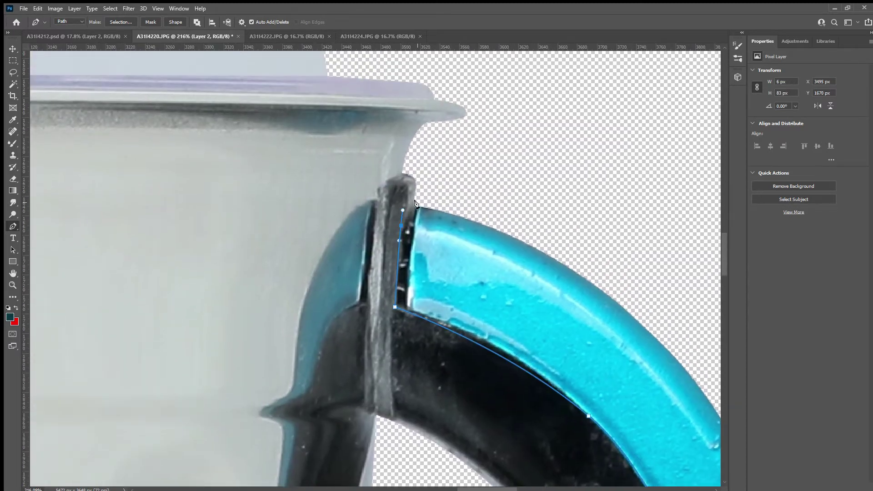
scroll(415, 203, down, 5)
scroll(493, 185, down, 2)
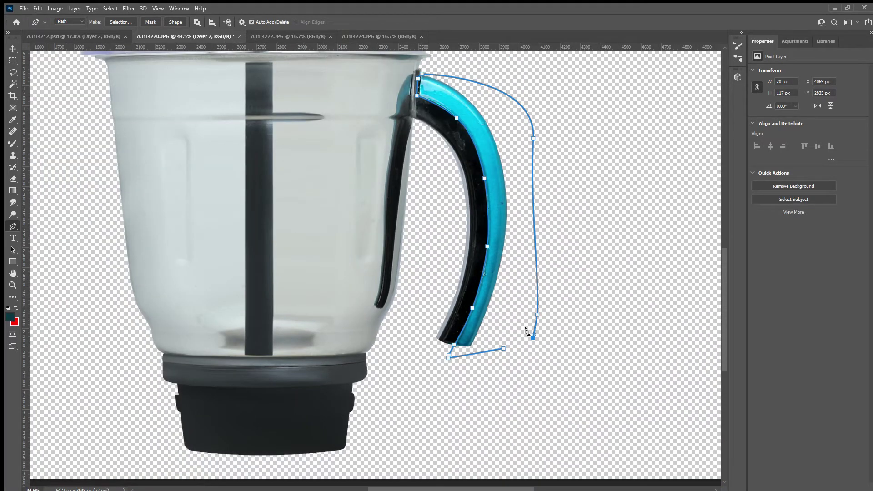
key(ctrl+Return)
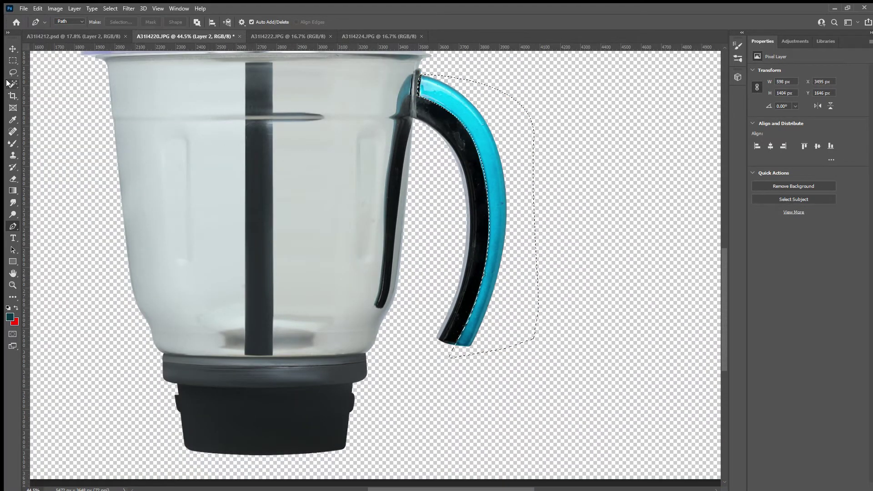
Smudge blue into the dark gap at the top of the handle band with a smaller brush.
click(12, 203)
scroll(511, 179, up, 4)
scroll(395, 141, up, 2)
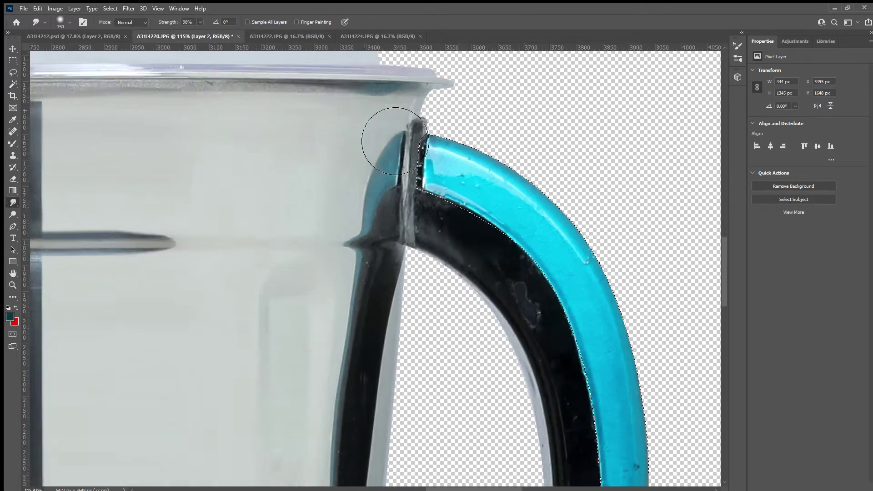
scroll(464, 193, up, 2)
key(bracketleft)
key(bracketleft)
drag(436, 170, 383, 148)
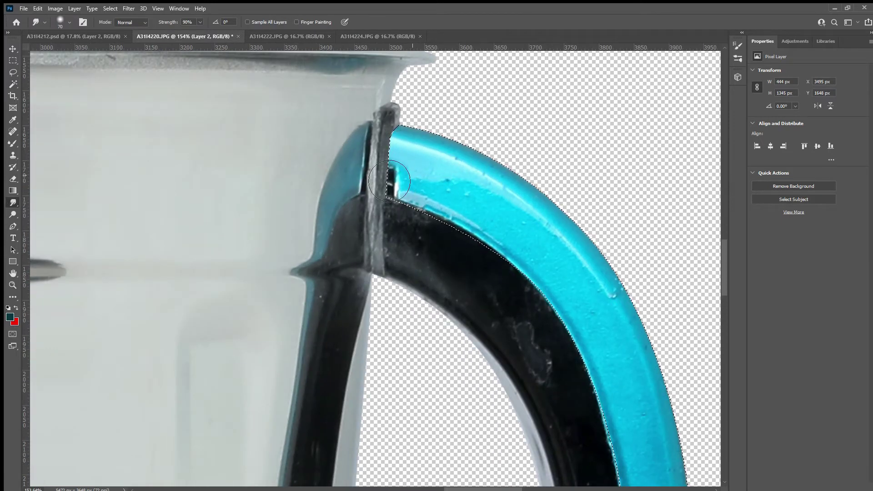
drag(389, 181, 472, 224)
Blend the blue along the band's inner edge toward the handle's lower end.
mouse_move(391, 196)
mouse_down()
mouse_move(466, 219)
mouse_move(461, 231)
mouse_move(545, 326)
mouse_up()
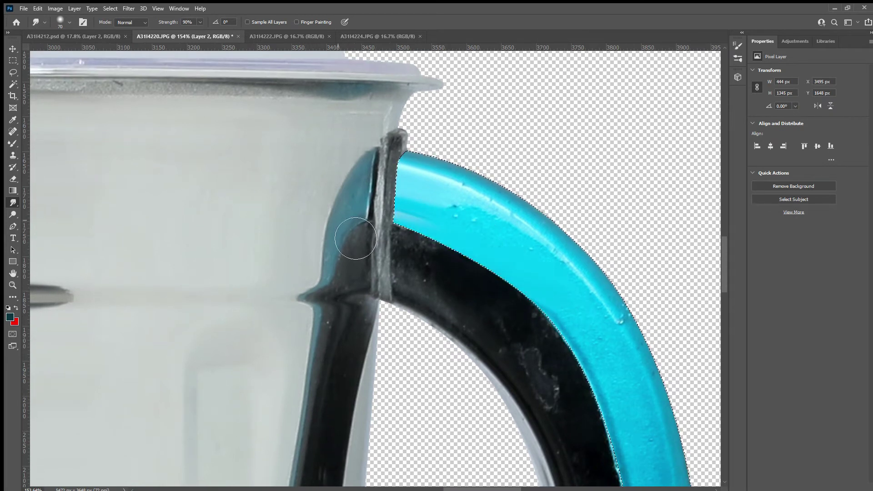
scroll(575, 312, down, 3)
alt+scroll(510, 361, up, 2)
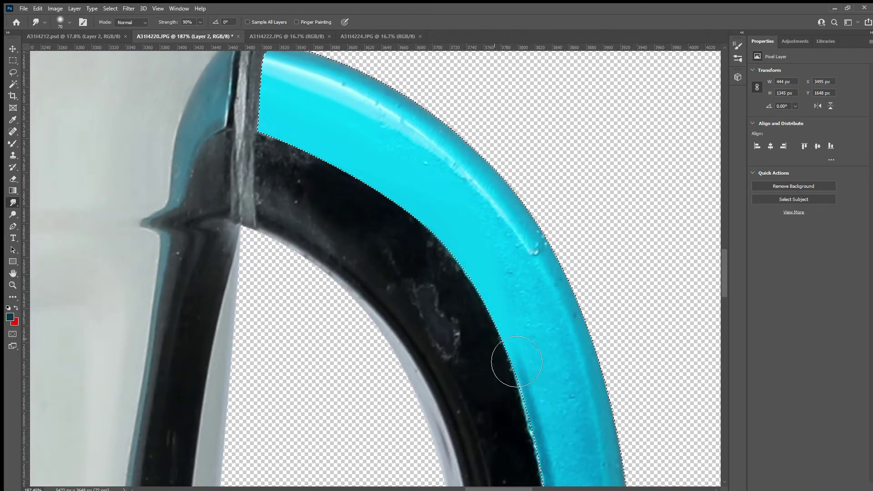
scroll(510, 360, down, 3)
scroll(464, 473, down, 3)
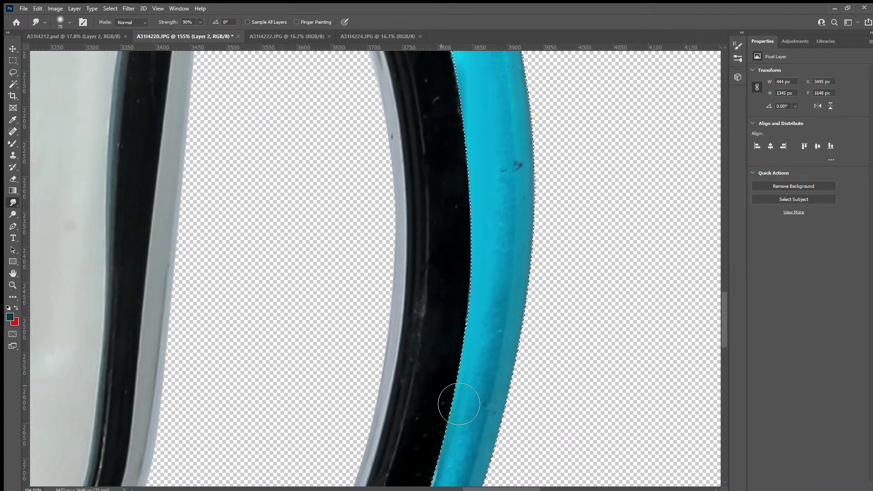
scroll(458, 400, down, 2)
drag(433, 377, 467, 323)
scroll(467, 323, down, 1)
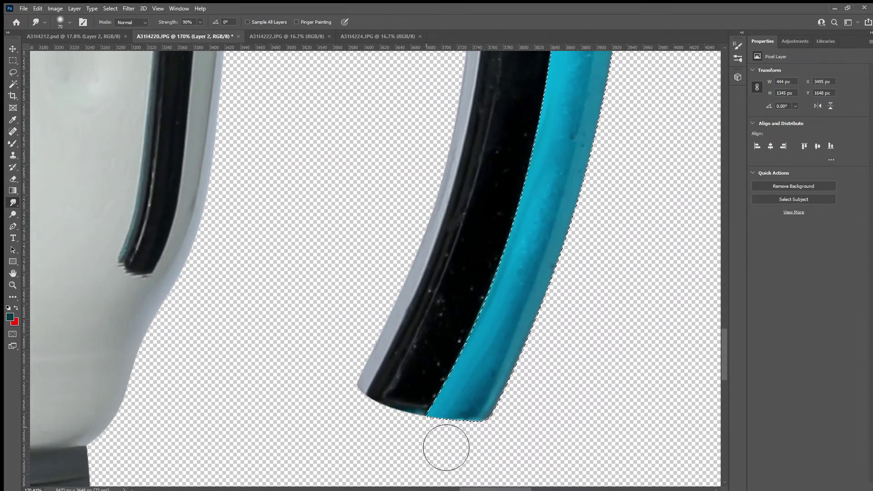
Smooth the blue band along its top arc with the Mixer Brush.
key(shift+b)
scroll(500, 300, up, 3)
scroll(591, 364, down, 3)
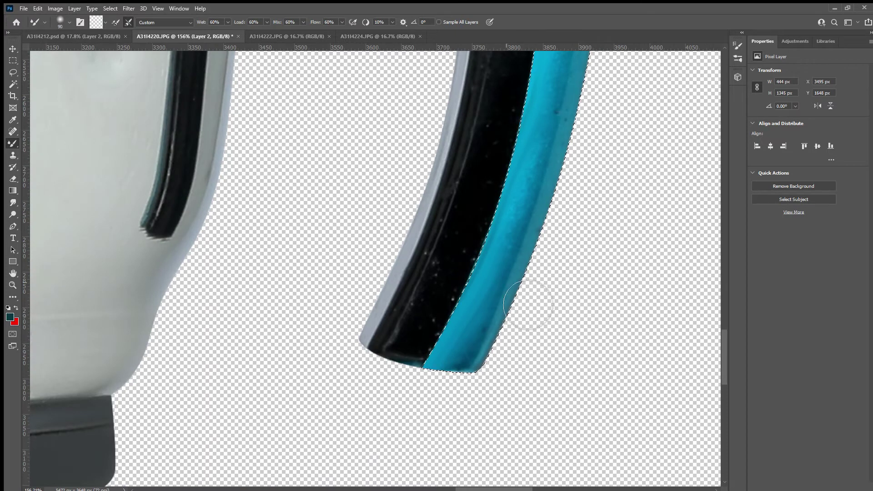
drag(506, 258, 470, 356)
scroll(463, 463, down, 2)
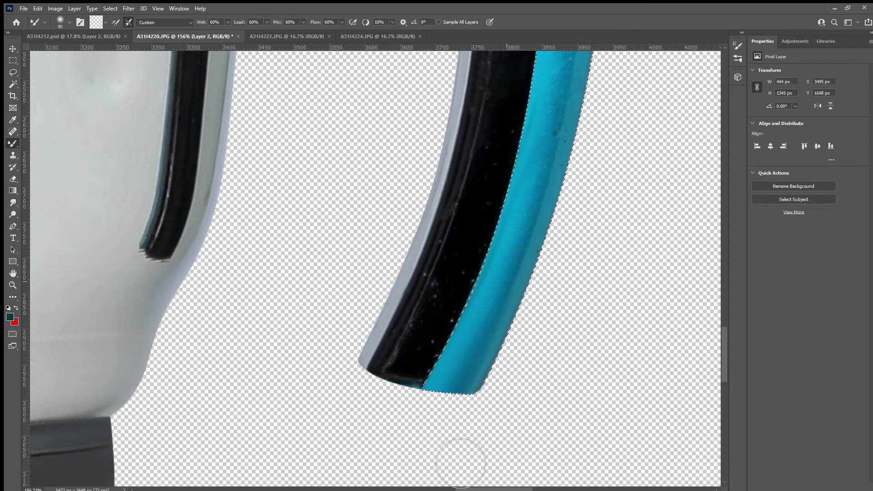
scroll(473, 318, up, 1)
scroll(478, 289, up, 1)
scroll(504, 297, down, 1)
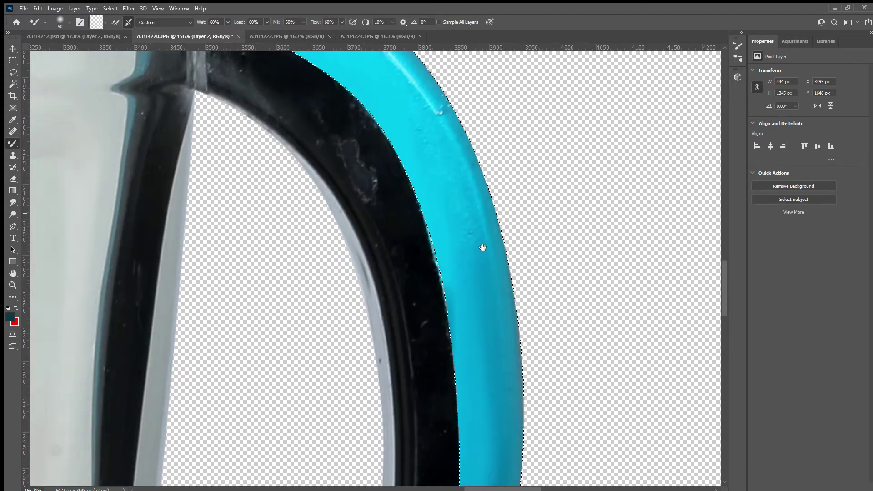
scroll(523, 360, up, 1)
scroll(513, 222, down, 1)
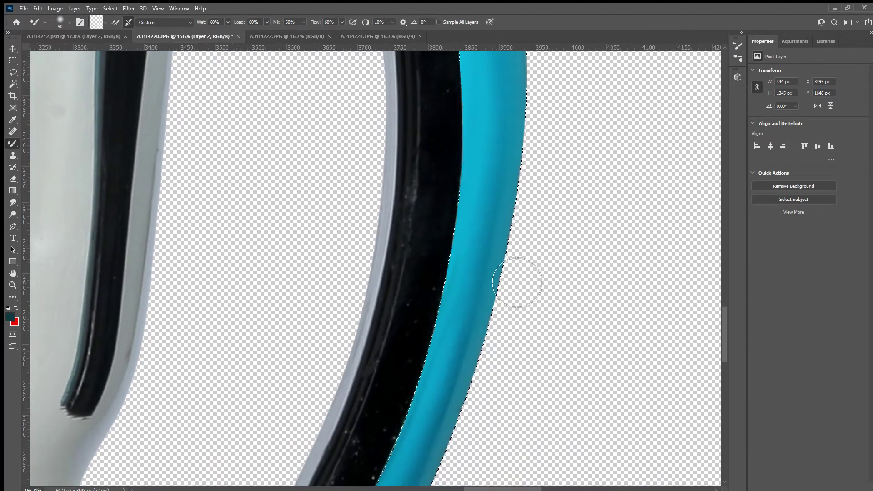
scroll(503, 363, up, 1)
drag(499, 163, 484, 357)
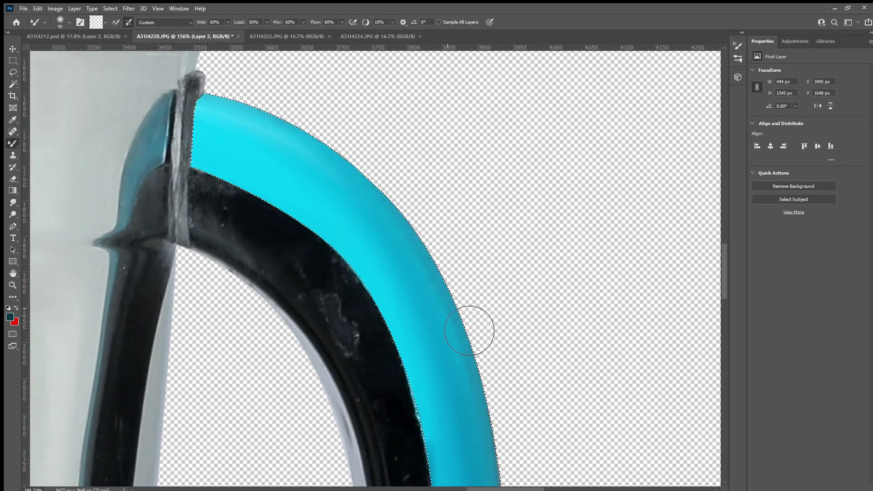
Smooth the blue band's lower straight part down to the handle's bottom end.
drag(478, 327, 385, 114)
mouse_move(368, 351)
mouse_down()
mouse_move(386, 341)
mouse_move(378, 421)
mouse_up()
scroll(378, 422, down, 3)
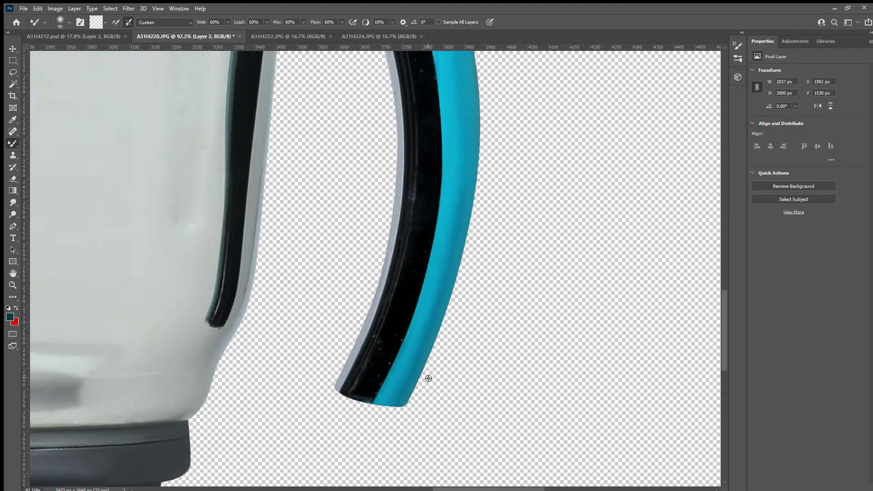
scroll(428, 377, up, 2)
scroll(427, 146, up, 1)
scroll(356, 164, down, 2)
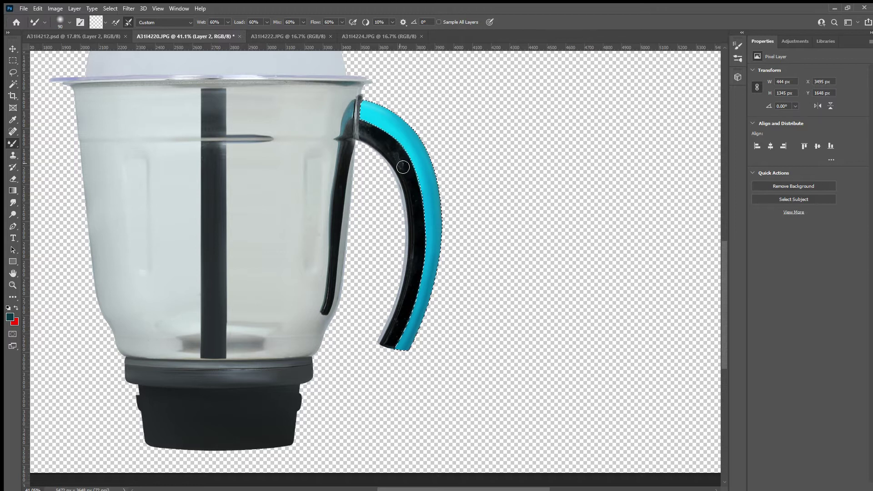
scroll(403, 167, up, 2)
scroll(400, 160, up, 3)
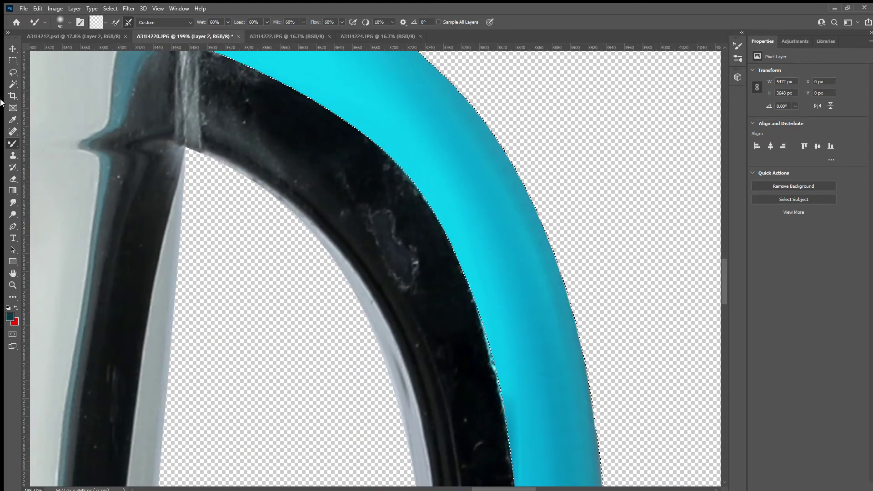
click(13, 202)
scroll(464, 318, up, 1)
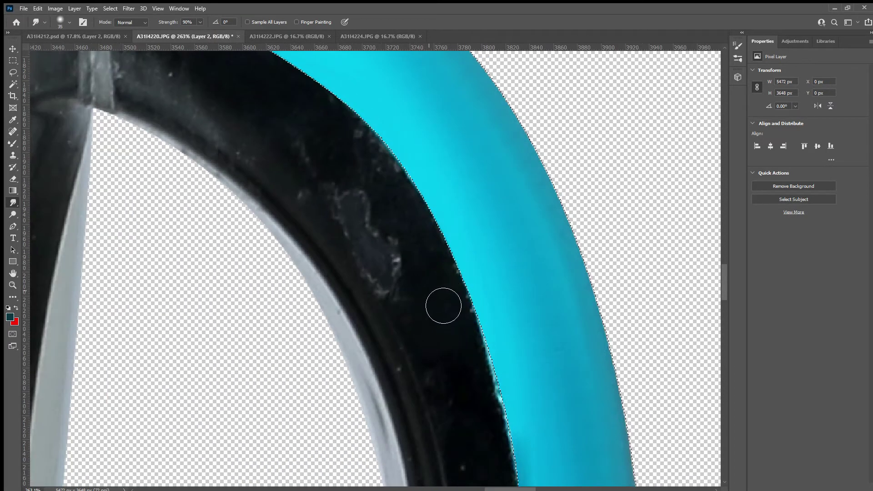
scroll(452, 321, up, 1)
scroll(491, 368, up, 1)
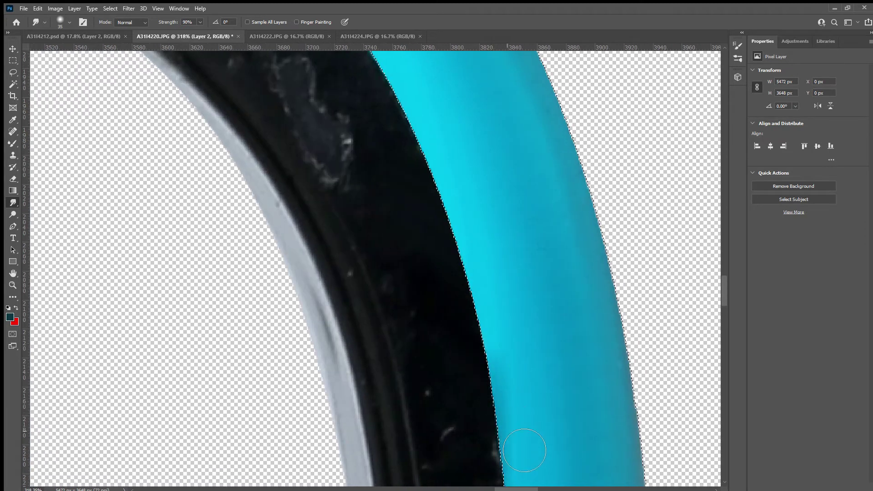
scroll(436, 250, down, 3)
scroll(448, 259, down, 3)
scroll(492, 142, down, 2)
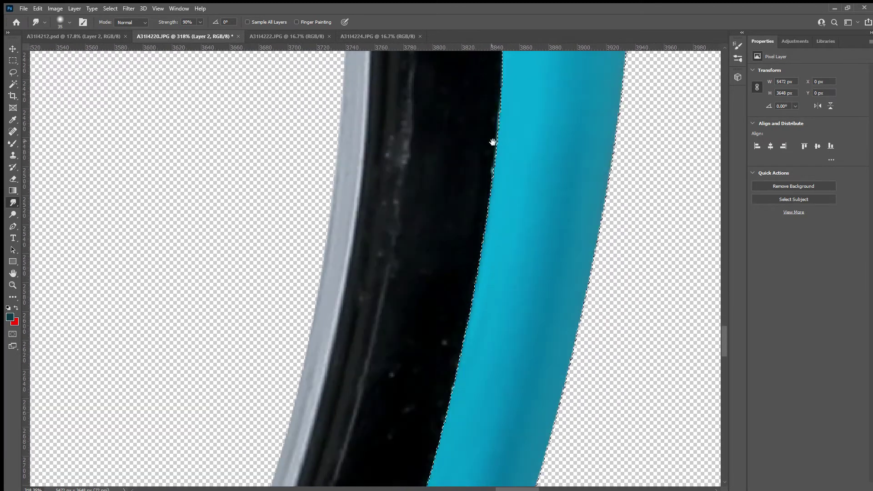
scroll(530, 316, up, 5)
scroll(409, 254, left, 2)
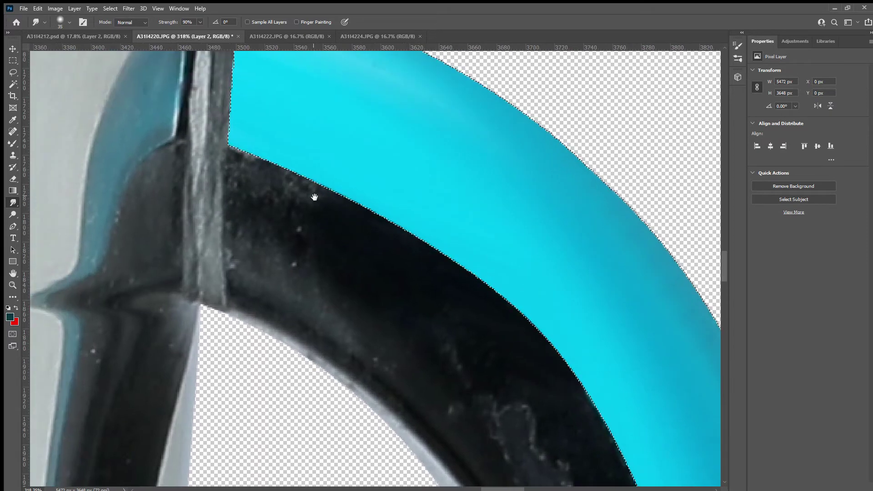
scroll(314, 198, down, 3)
scroll(238, 201, right, 2)
scroll(302, 283, down, 2)
scroll(311, 286, down, 2)
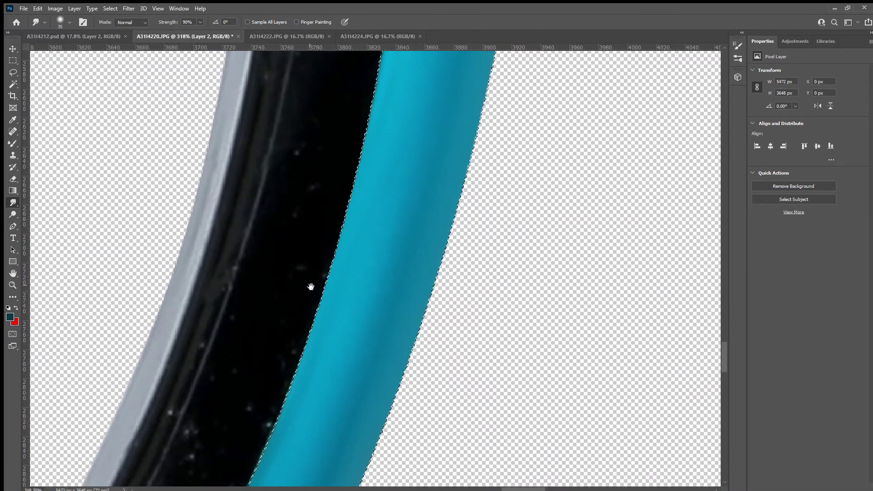
scroll(341, 377, left, 2)
scroll(345, 353, down, 3)
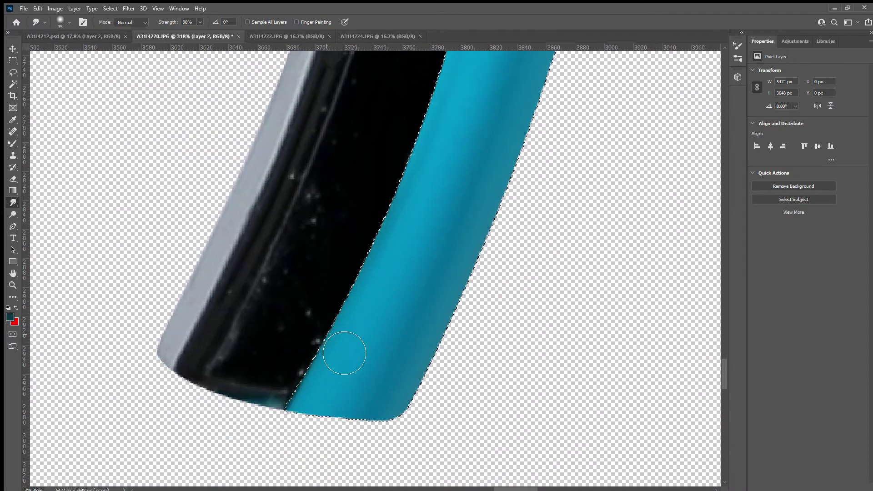
scroll(344, 353, down, 2)
scroll(344, 353, down, 5)
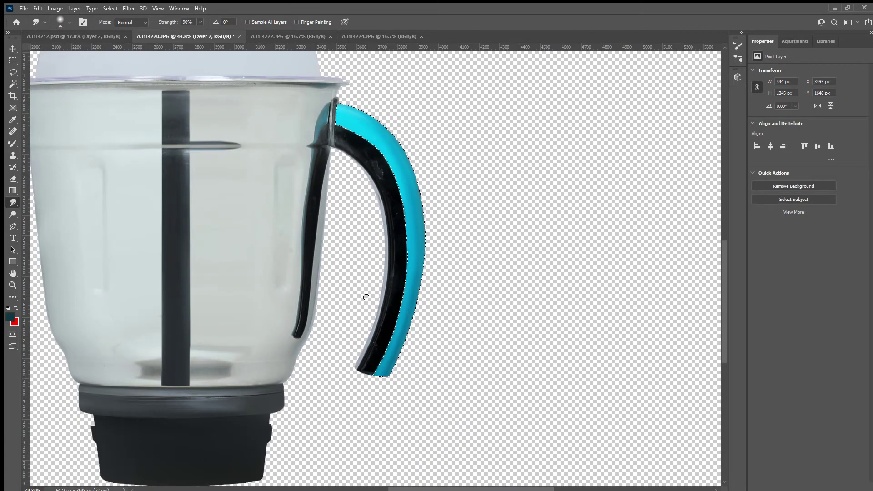
Start a Pen path at the handle's joint edge and extend it along the joint.
click(12, 85)
scroll(361, 277, down, 1)
scroll(396, 250, down, 2)
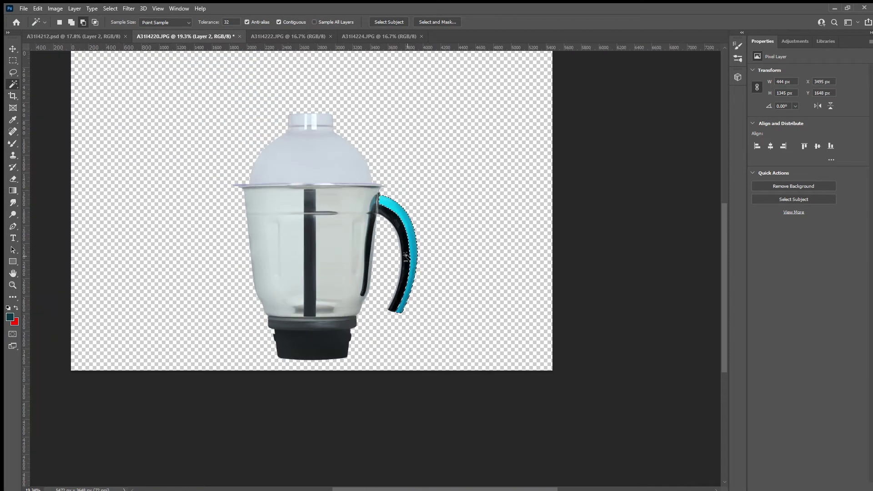
scroll(400, 248, up, 2)
scroll(398, 247, up, 3)
scroll(391, 237, up, 3)
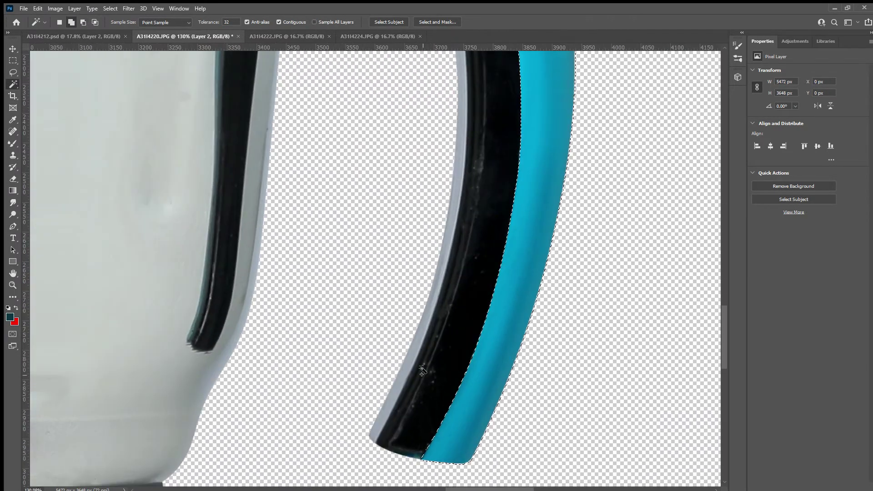
scroll(438, 328, up, 5)
scroll(375, 337, down, 3)
scroll(370, 269, up, 4)
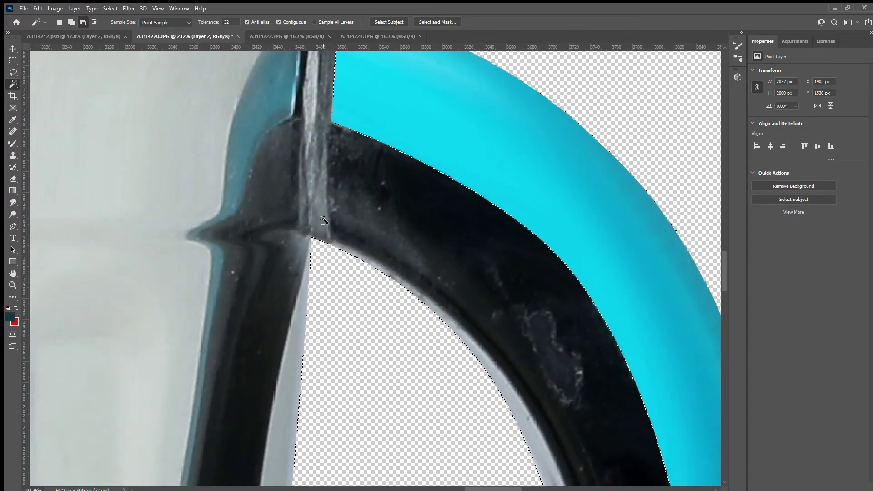
key(p)
click(341, 251)
scroll(343, 250, up, 1)
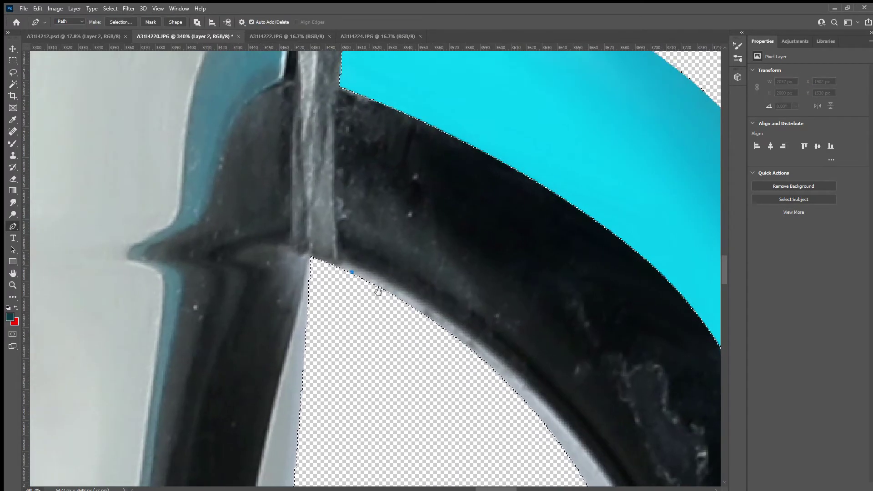
scroll(359, 318, up, 1)
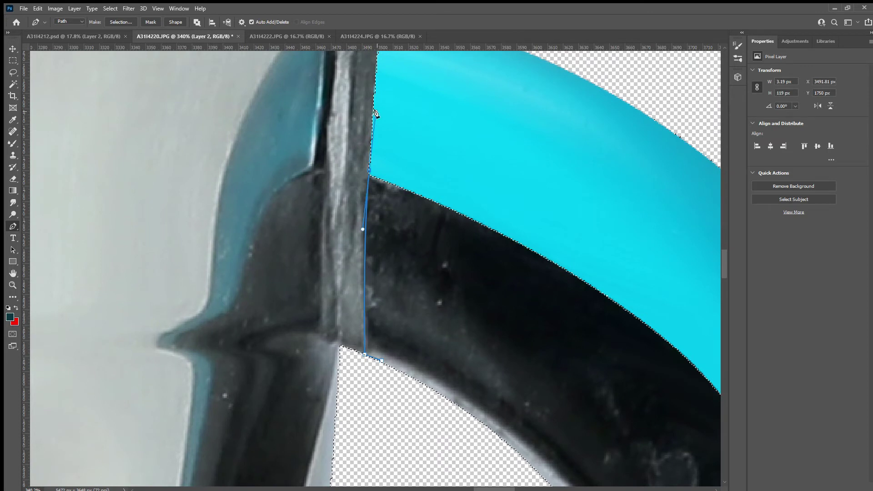
scroll(376, 114, down, 3)
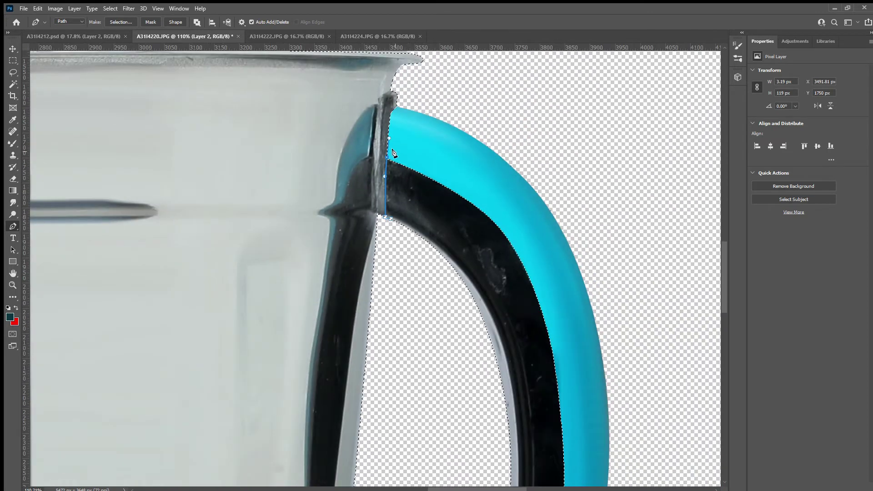
click(410, 349)
Continue the path with a curved anchor and finish the outline.
scroll(402, 104, down, 3)
scroll(439, 244, down, 2)
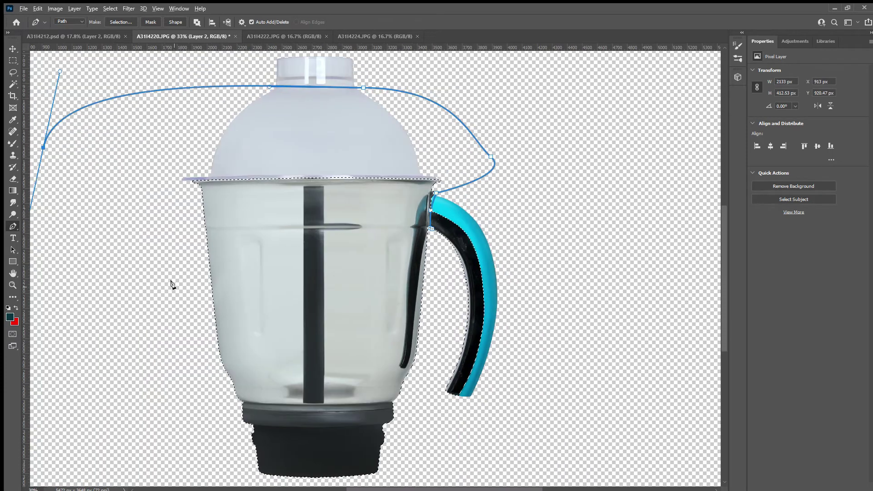
scroll(170, 286, down, 1)
drag(286, 441, 301, 438)
scroll(329, 436, up, 3)
scroll(374, 254, up, 2)
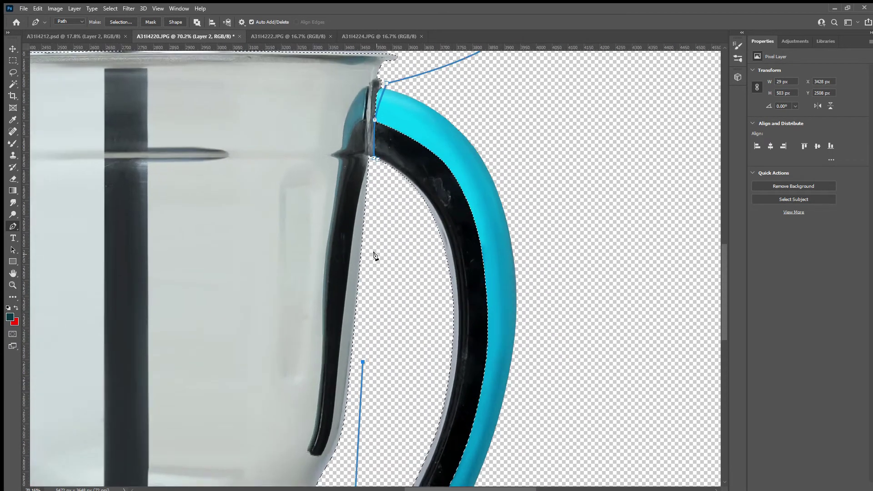
scroll(374, 180, up, 1)
click(374, 181)
scroll(431, 312, down, 3)
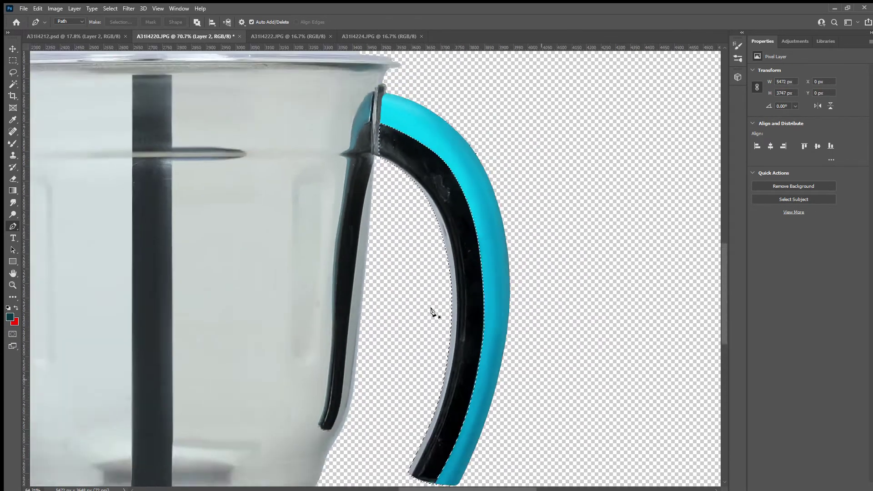
scroll(444, 222, up, 3)
scroll(444, 222, up, 1)
scroll(410, 412, up, 2)
scroll(436, 327, up, 2)
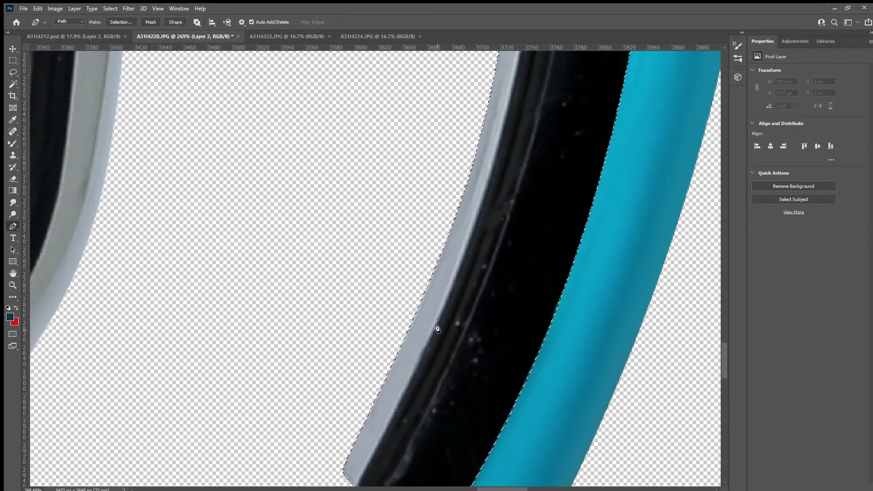
Add a curved anchor along the handle's inner edge, then deselect the path with Esc.
drag(501, 159, 441, 301)
scroll(444, 161, up, 3)
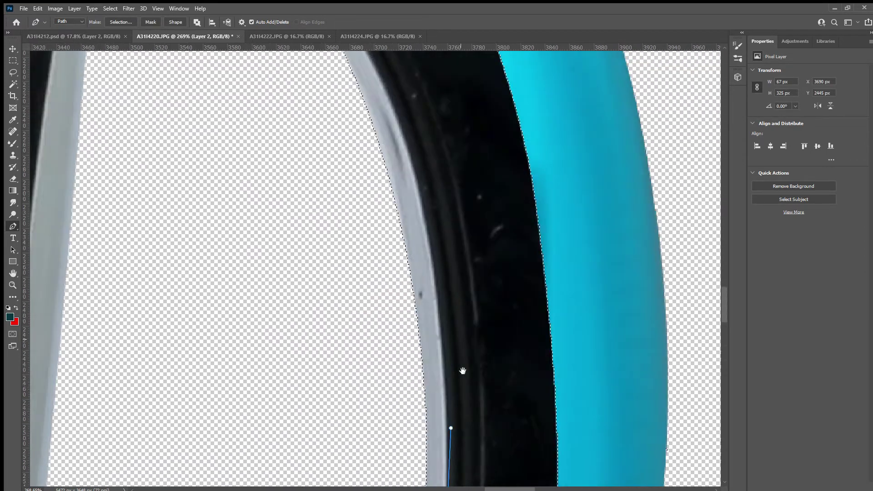
scroll(417, 272, up, 2)
scroll(388, 174, down, 3)
drag(369, 228, 335, 200)
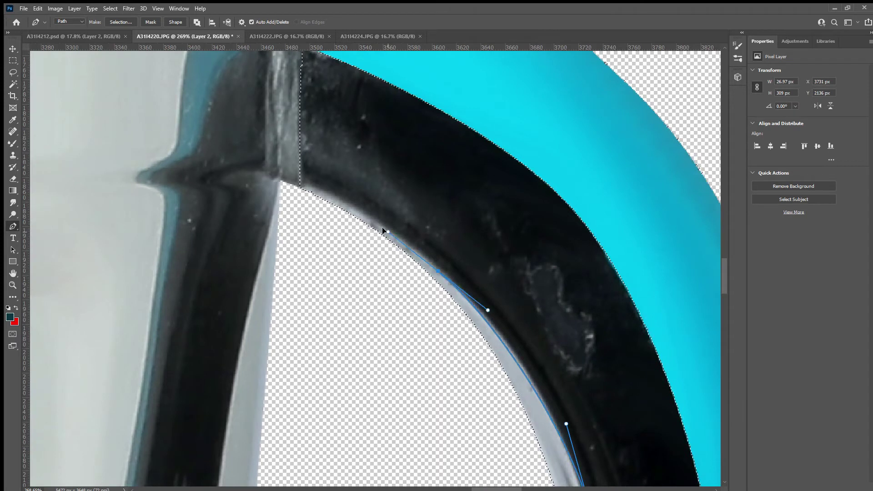
scroll(337, 245, down, 5)
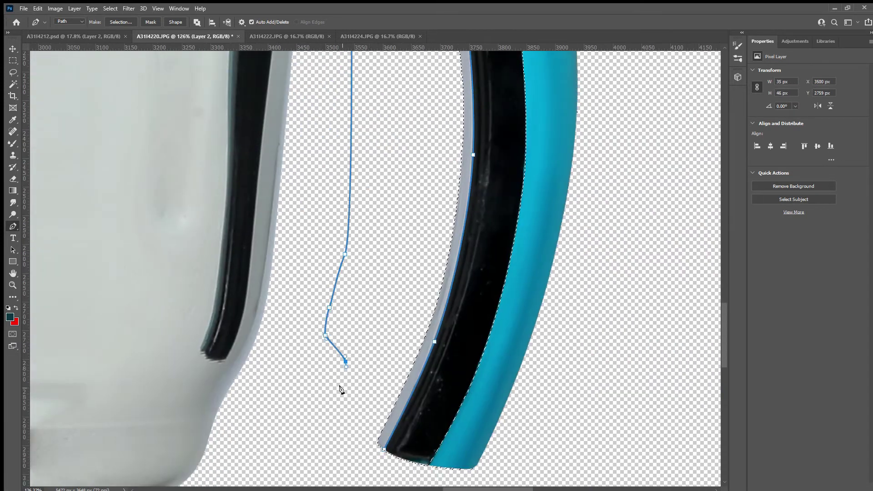
scroll(341, 363, down, 2)
key(Escape)
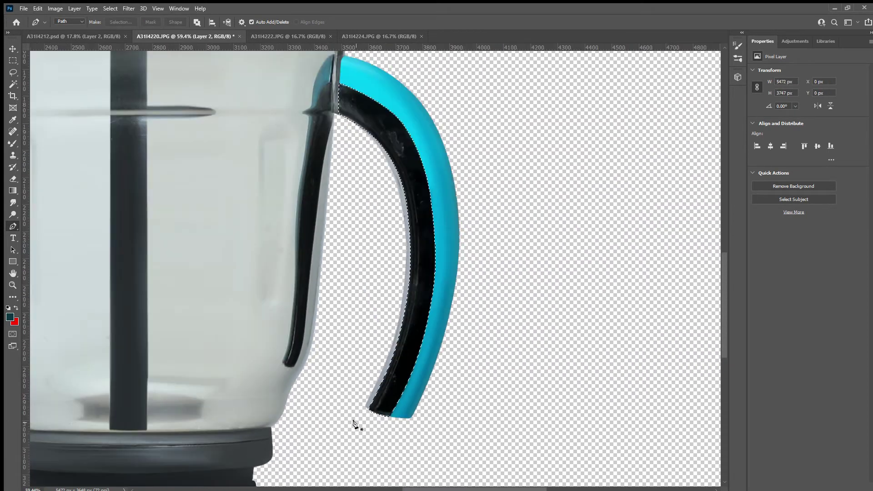
scroll(353, 416, down, 2)
Smooth away light scratches on the black handle's lower curve with the Mixer Brush.
scroll(468, 234, up, 2)
key(b)
scroll(387, 234, up, 2)
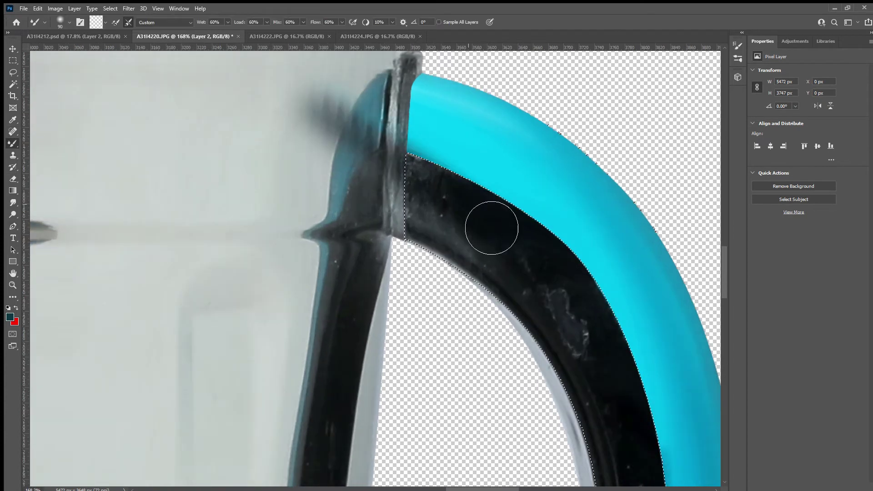
scroll(487, 237, up, 2)
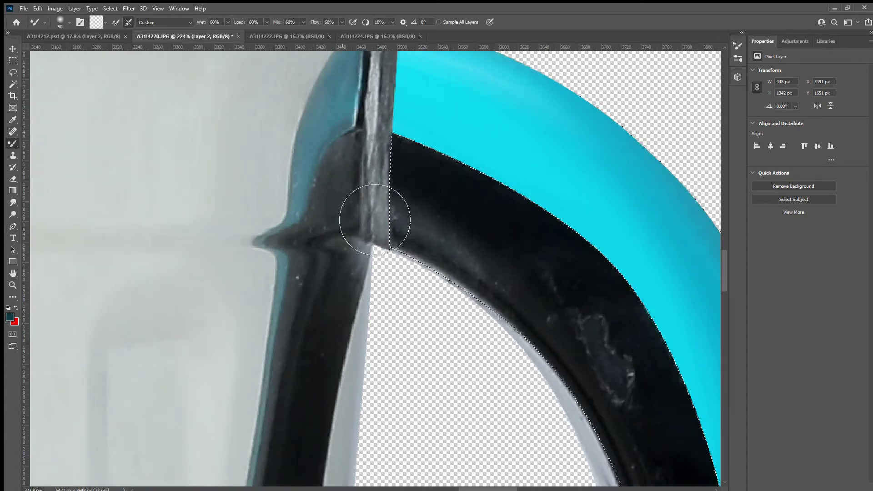
drag(491, 312, 247, 107)
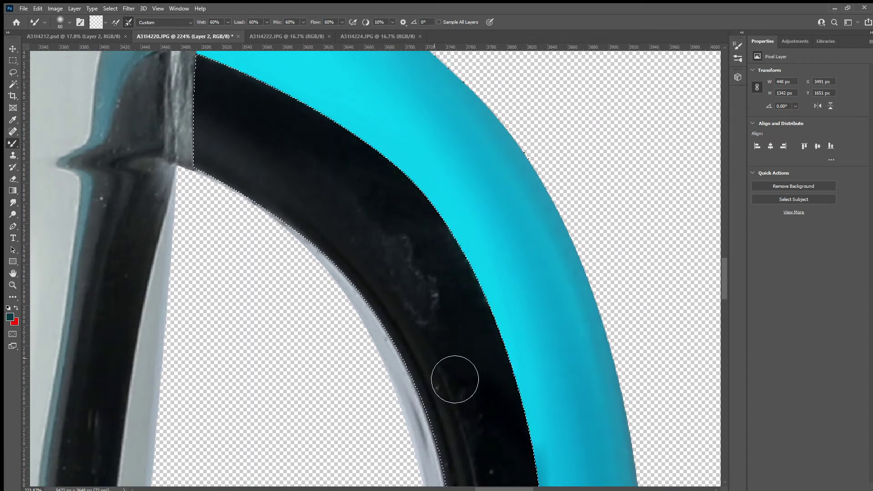
mouse_move(455, 380)
mouse_down()
mouse_move(332, 146)
mouse_move(416, 218)
mouse_move(296, 146)
mouse_move(364, 215)
mouse_move(409, 296)
mouse_up()
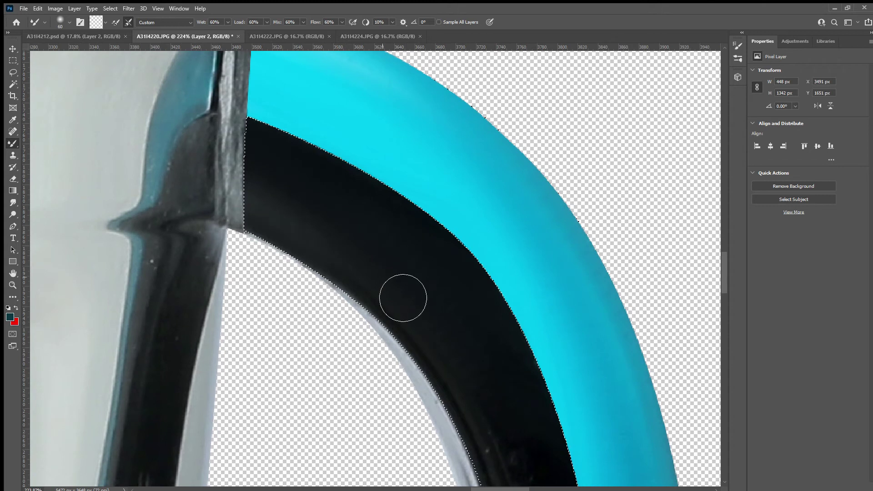
scroll(374, 234, down, 1)
scroll(464, 314, down, 3)
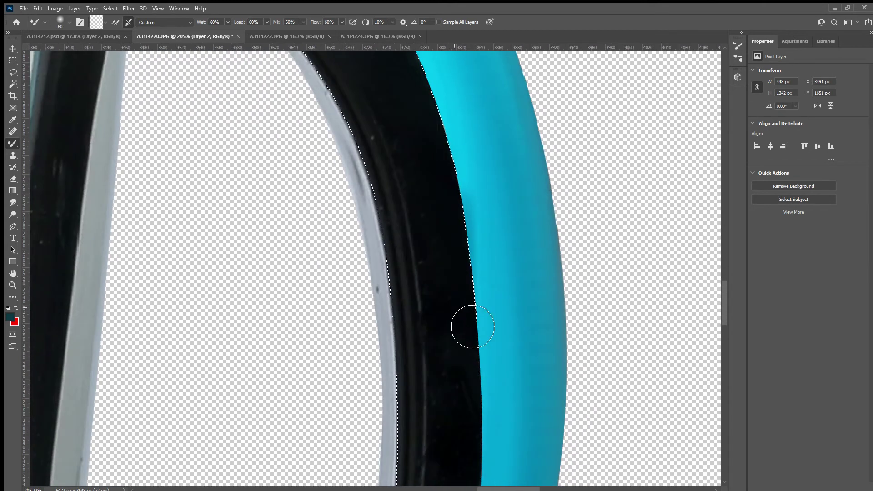
scroll(464, 255, down, 1)
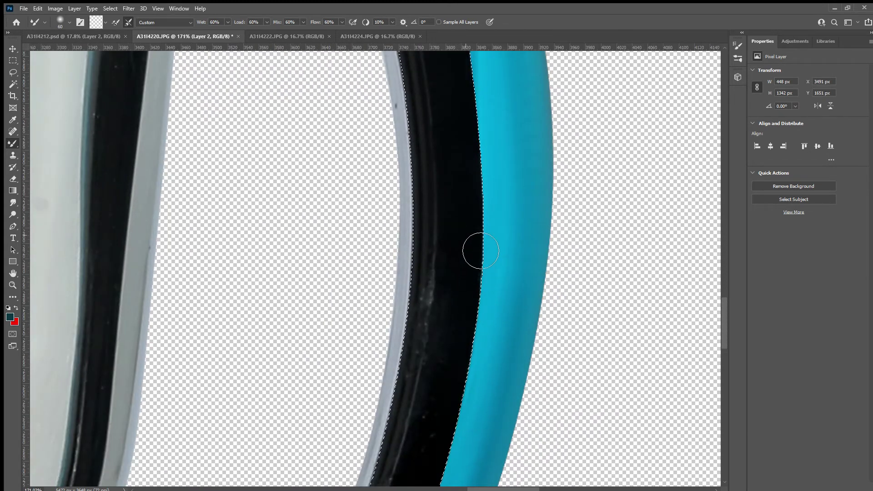
scroll(498, 420, down, 3)
scroll(454, 377, down, 3)
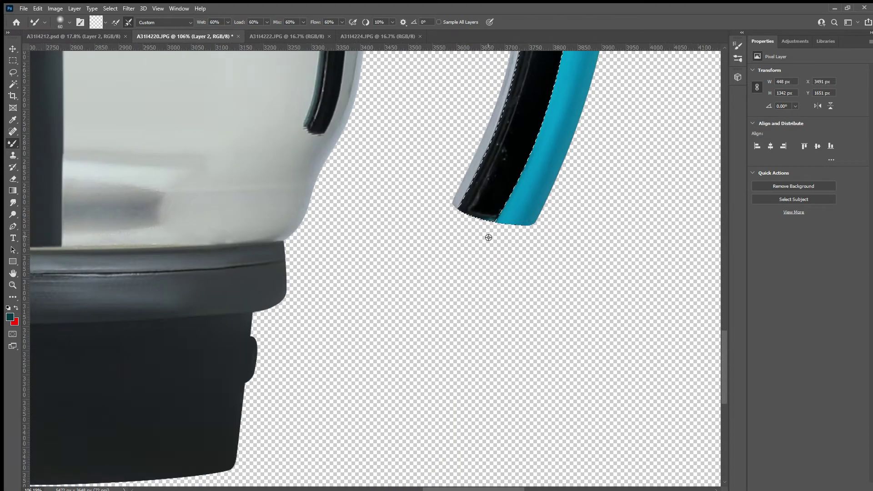
scroll(526, 221, up, 2)
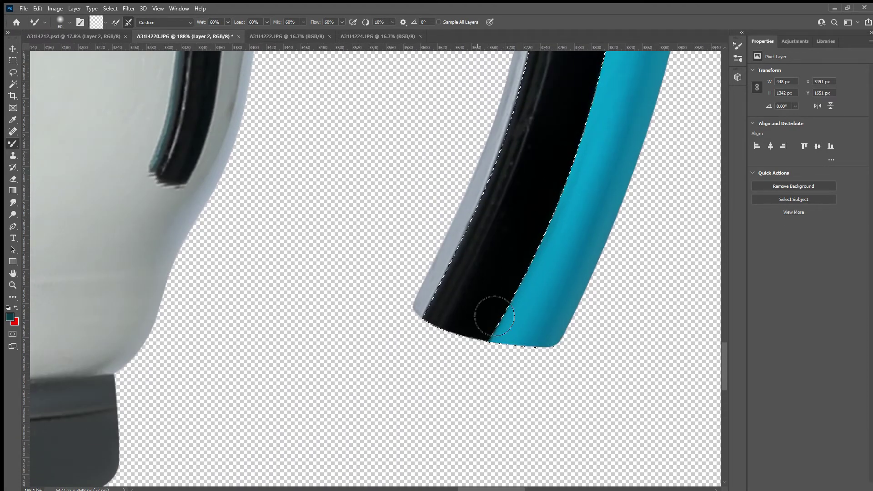
scroll(502, 305, up, 1)
scroll(503, 306, up, 3)
scroll(512, 295, down, 2)
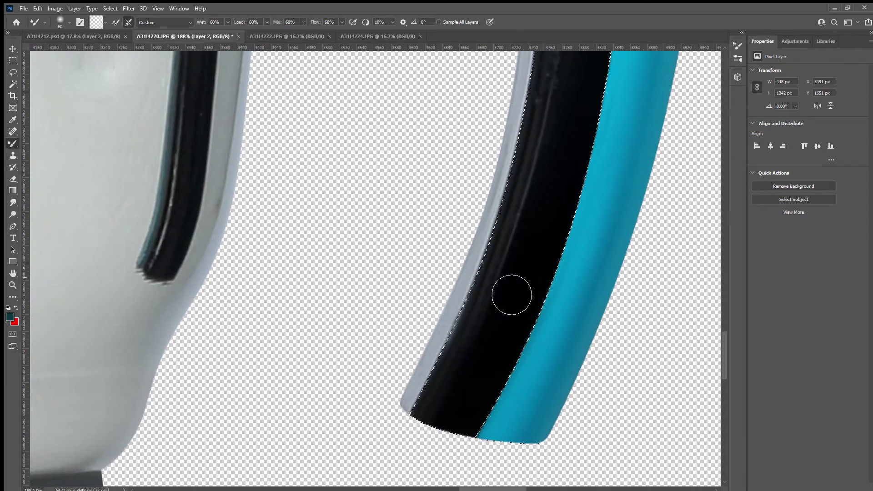
Move along the handle arch from its lower section to the top and middle to inspect the blending.
drag(506, 264, 457, 363)
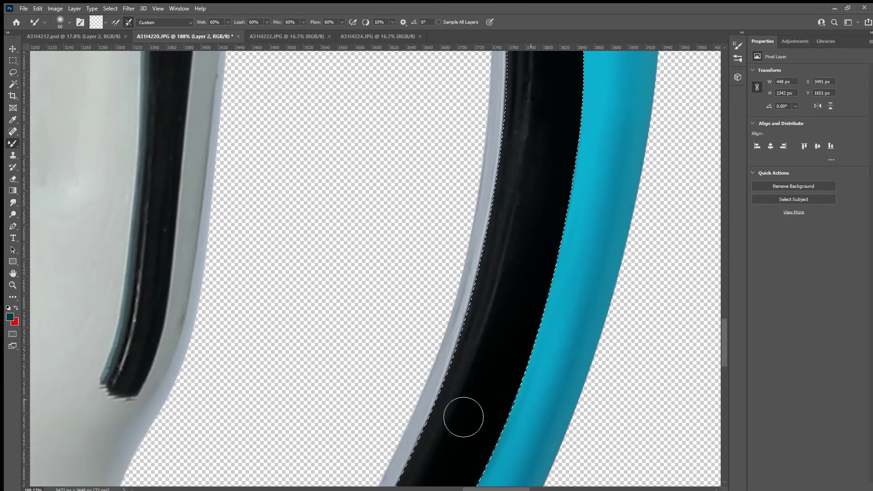
scroll(483, 387, down, 2)
scroll(468, 432, up, 5)
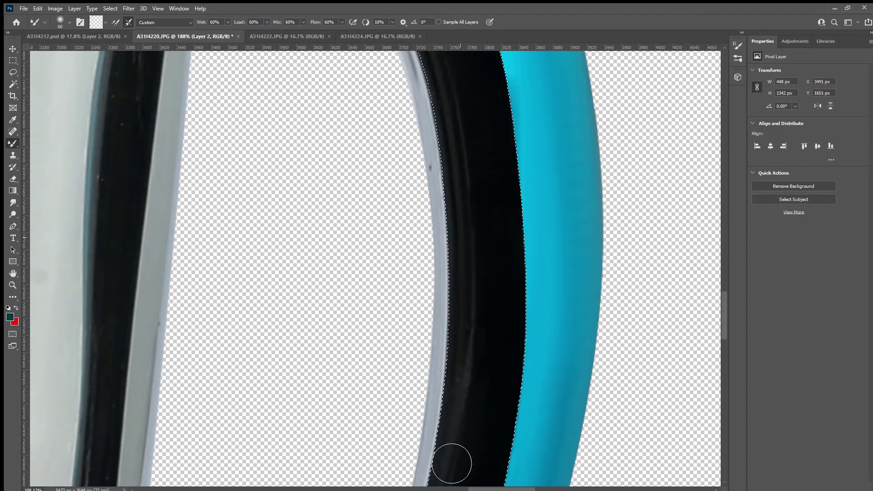
scroll(461, 449, up, 3)
scroll(477, 325, up, 2)
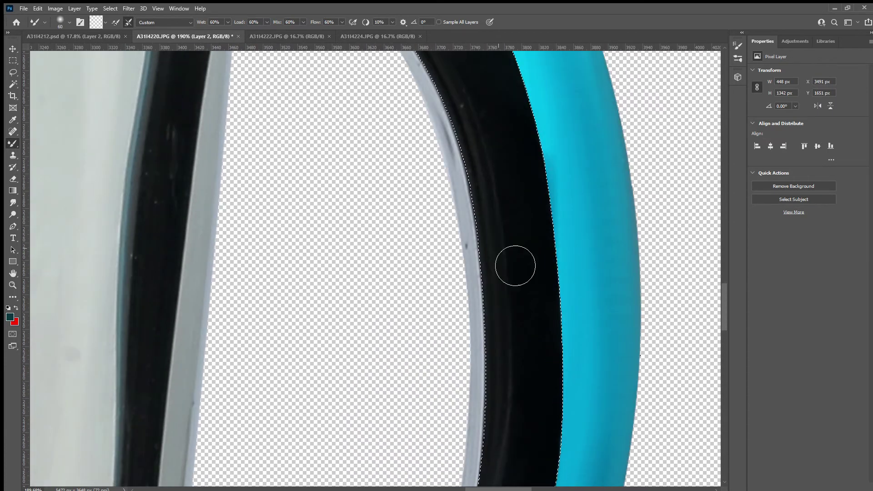
scroll(514, 263, right, 1)
drag(482, 264, 545, 359)
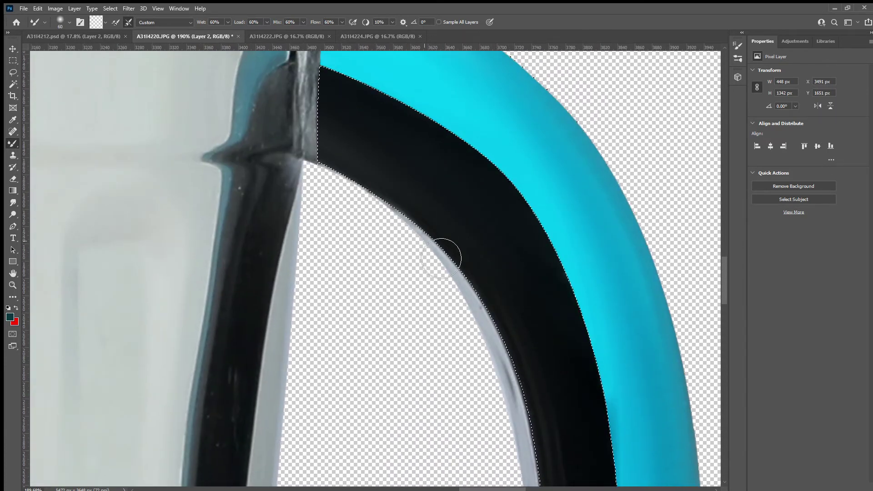
scroll(482, 287, up, 2)
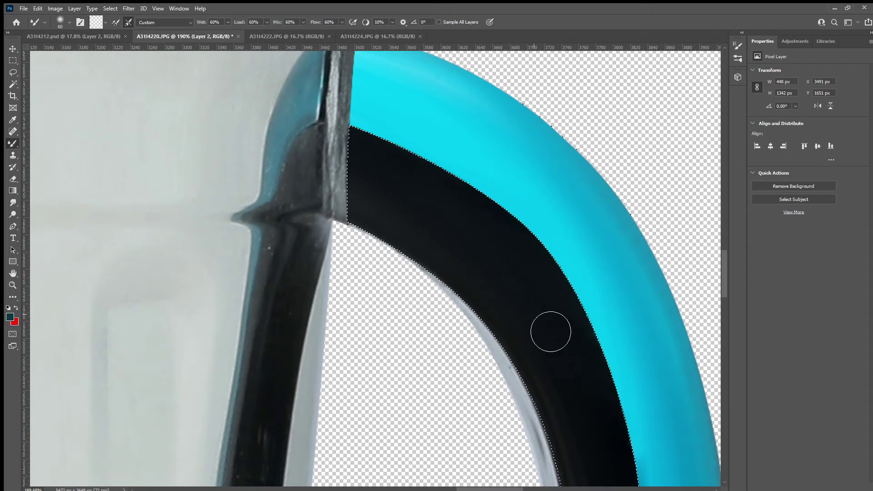
scroll(514, 325, down, 1)
scroll(520, 367, down, 2)
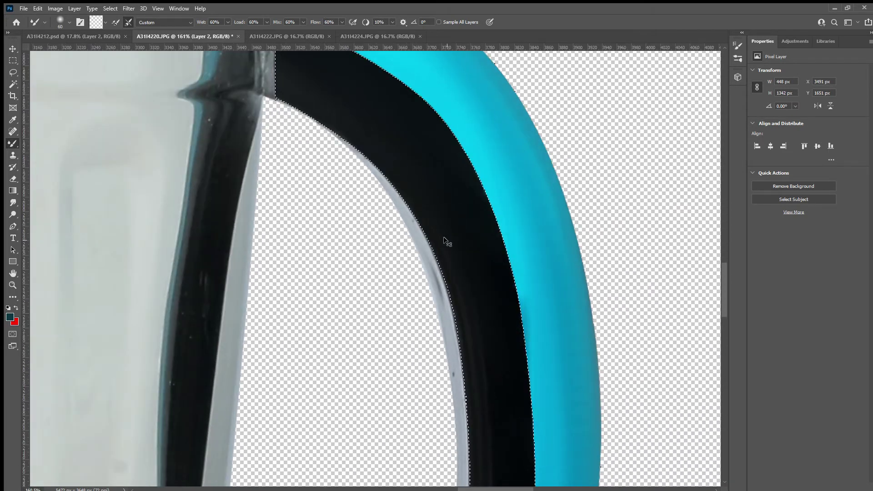
scroll(487, 234, up, 1)
scroll(507, 437, up, 1)
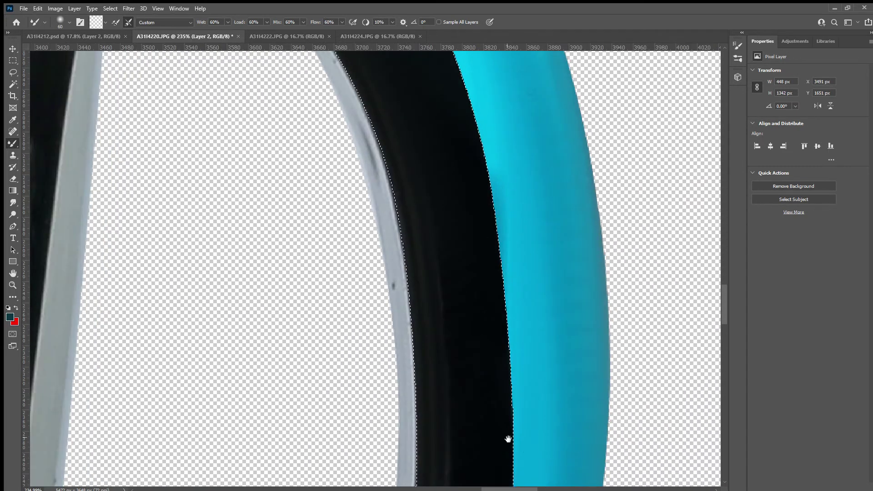
drag(507, 437, 537, 190)
scroll(459, 415, down, 3)
scroll(530, 356, down, 2)
scroll(520, 179, down, 2)
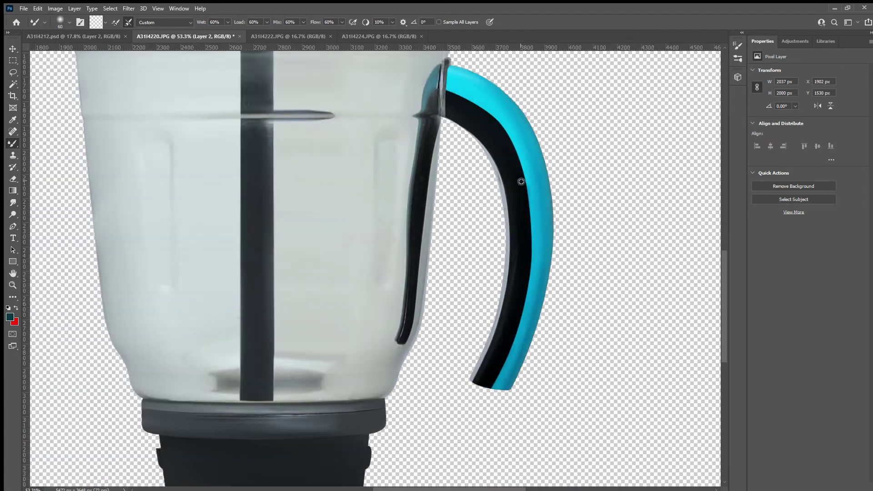
scroll(523, 328, up, 2)
scroll(516, 292, up, 2)
scroll(472, 360, down, 2)
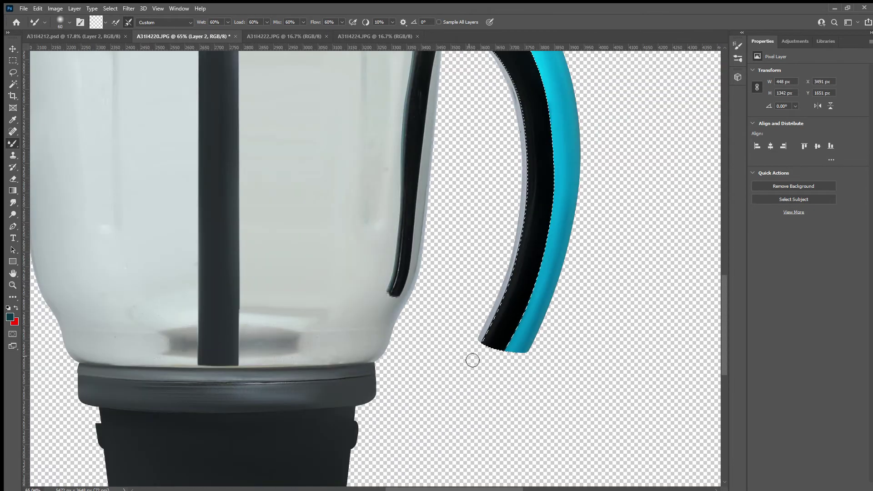
Start a curved Pen path at the top of the handle.
click(13, 84)
scroll(484, 218, down, 2)
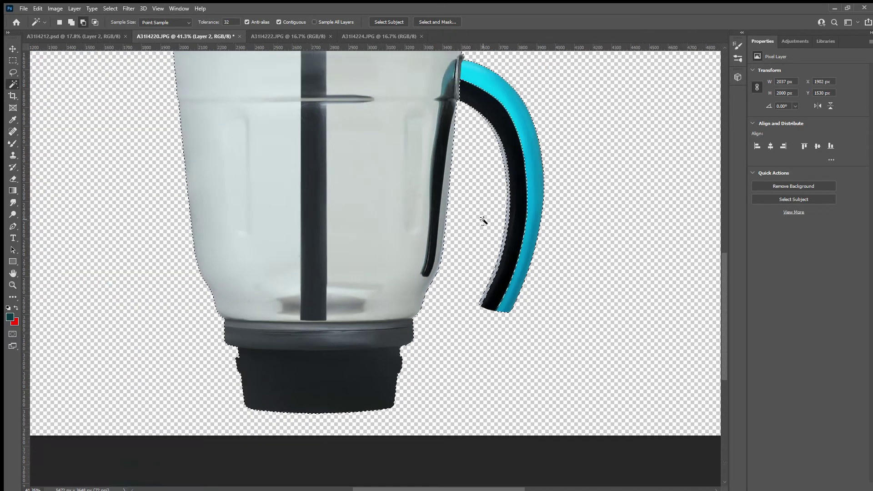
scroll(470, 248, up, 3)
scroll(423, 250, up, 1)
key(p)
scroll(437, 253, down, 1)
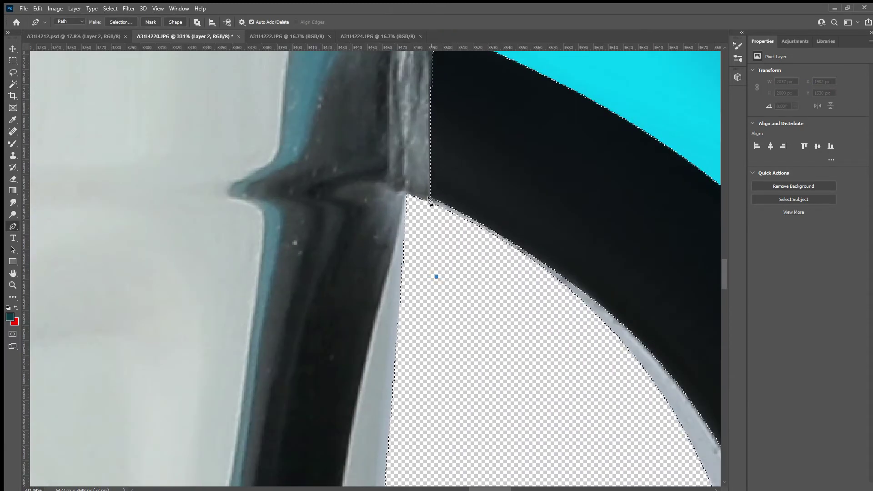
scroll(437, 277, down, 2)
drag(408, 183, 408, 163)
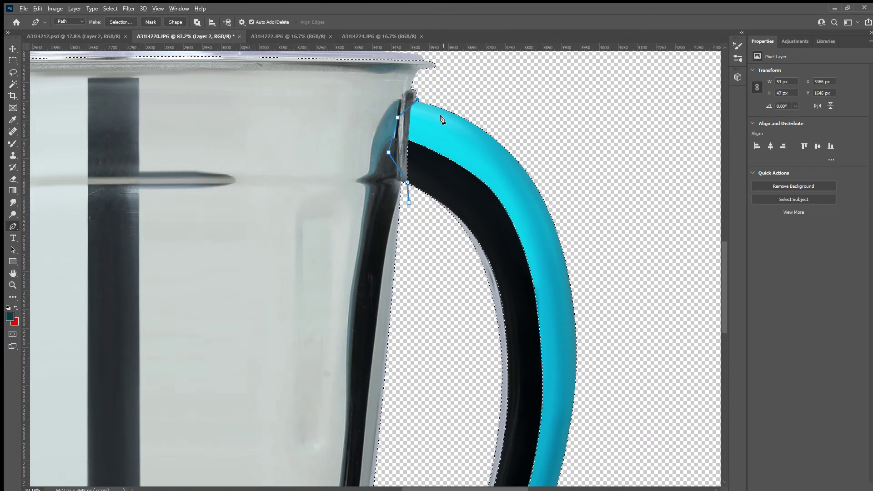
scroll(452, 123, down, 2)
scroll(511, 97, down, 5)
Trace the path around the jar's base and up toward the handle joint, subtracting it from the selection.
drag(170, 340, 190, 365)
click(275, 451)
click(342, 454)
drag(436, 445, 443, 432)
drag(471, 391, 476, 376)
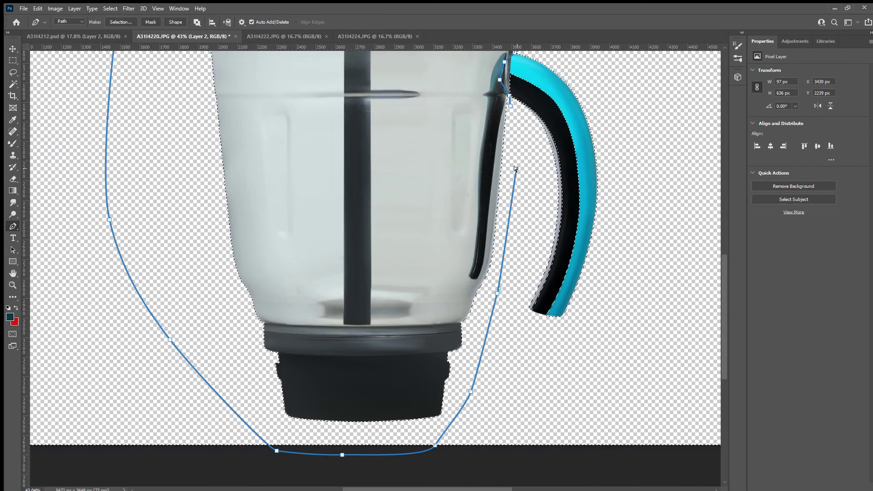
key(ctrl+Return)
scroll(503, 220, up, 3)
scroll(541, 253, up, 3)
scroll(504, 241, up, 3)
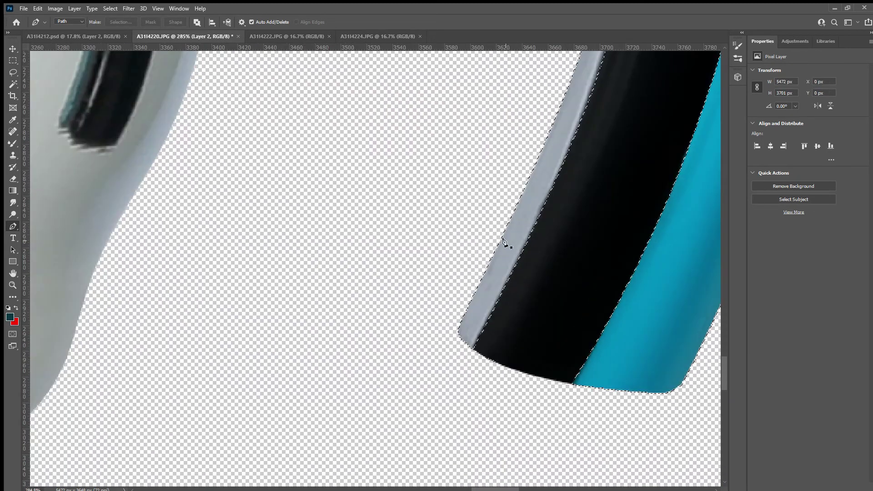
Blend the handle's grey inner rim from its lower tip up to the joint with the Mixer Brush.
key(b)
scroll(544, 296, up, 2)
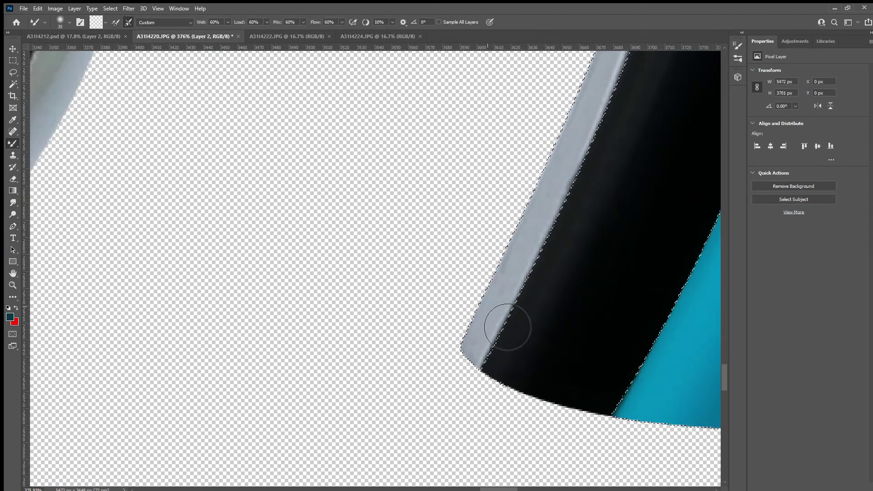
scroll(521, 308, down, 2)
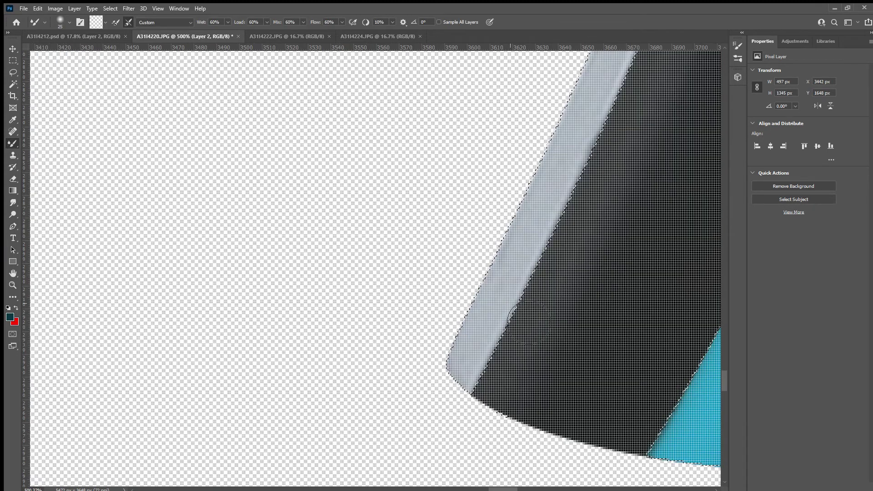
scroll(544, 282, up, 1)
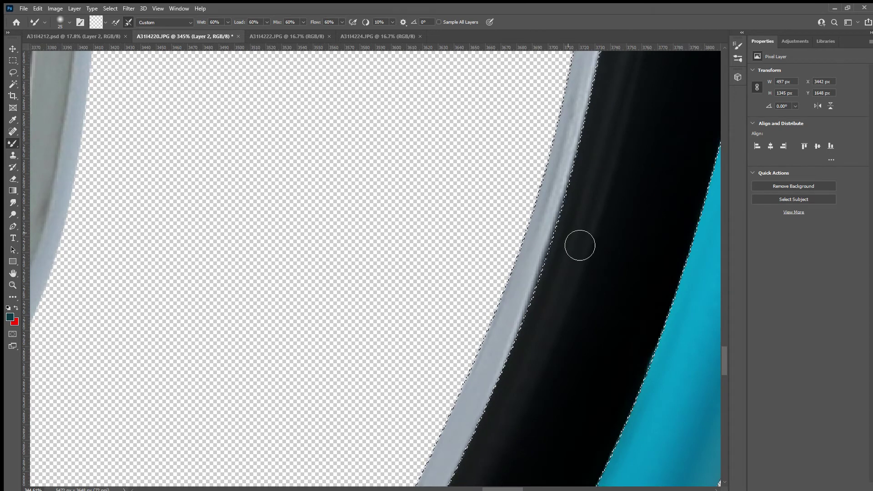
scroll(506, 239, down, 1)
scroll(506, 239, down, 1)
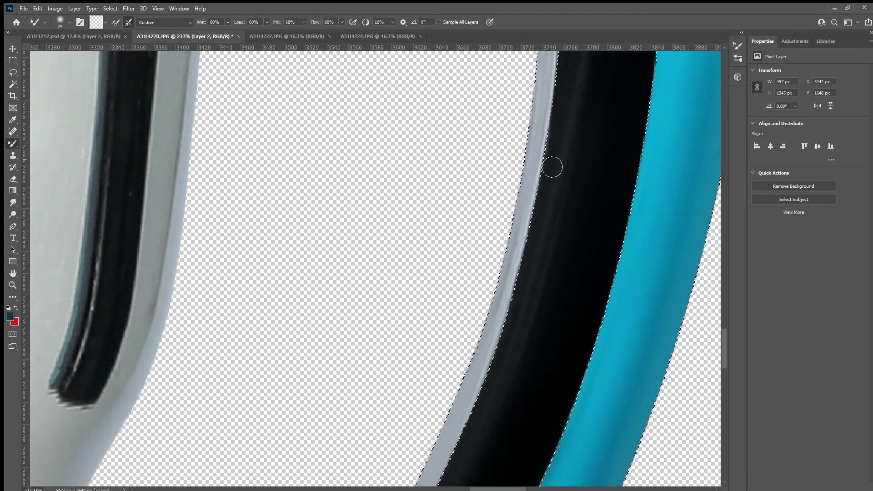
scroll(532, 191, up, 1)
scroll(523, 227, up, 1)
scroll(536, 218, up, 1)
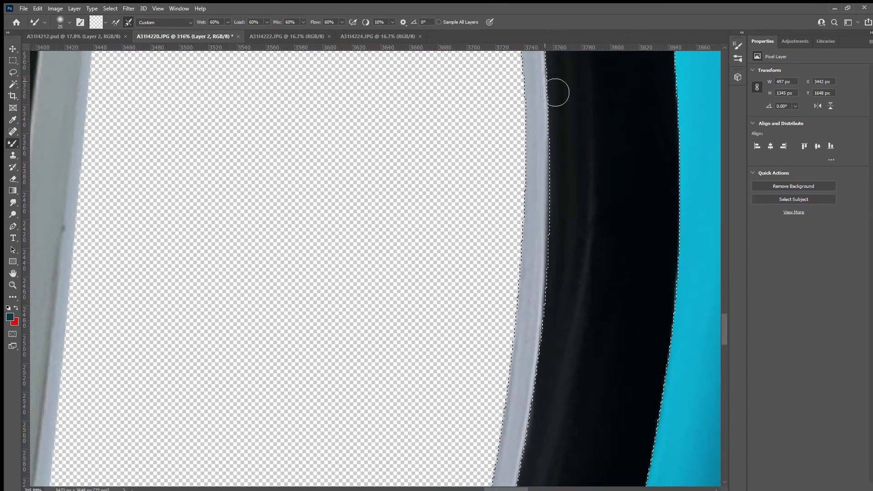
scroll(560, 333, up, 2)
scroll(563, 359, up, 2)
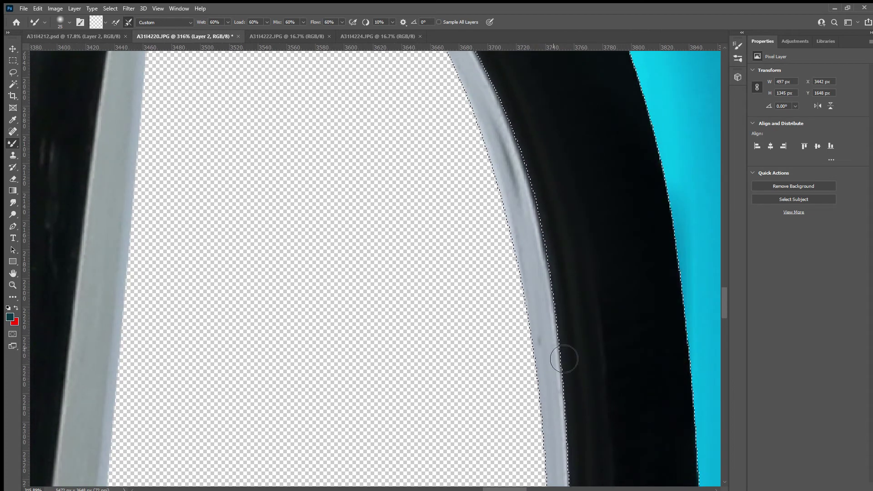
scroll(503, 248, up, 2)
scroll(562, 337, down, 1)
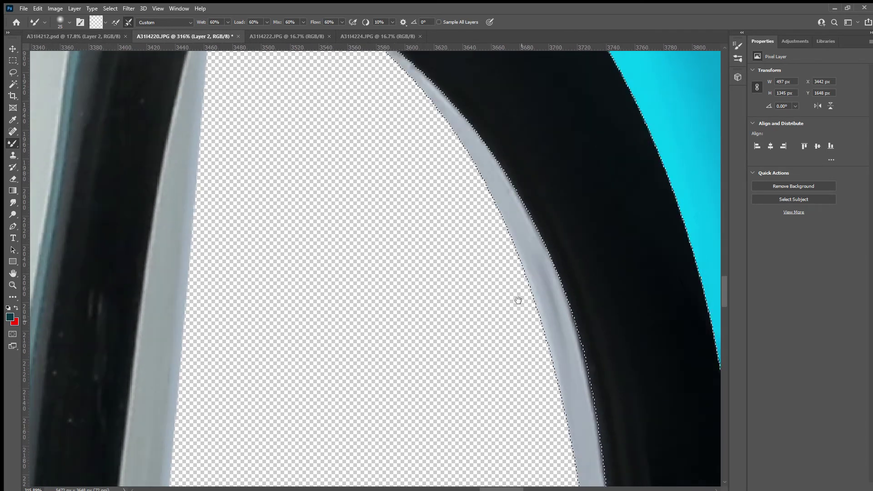
scroll(519, 299, down, 1)
scroll(559, 382, down, 2)
scroll(432, 164, up, 4)
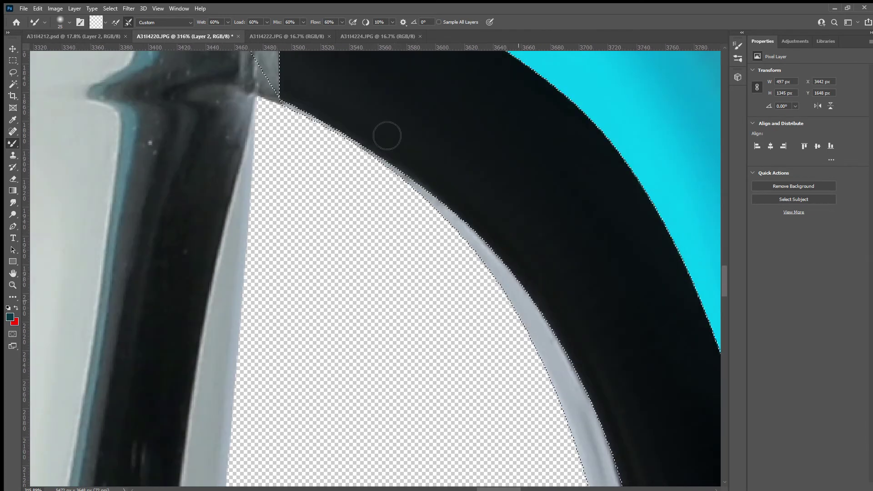
Deselect the handle's black strip.
key(ctrl+d)
scroll(402, 176, down, 5)
scroll(418, 227, up, 2)
scroll(432, 264, up, 1)
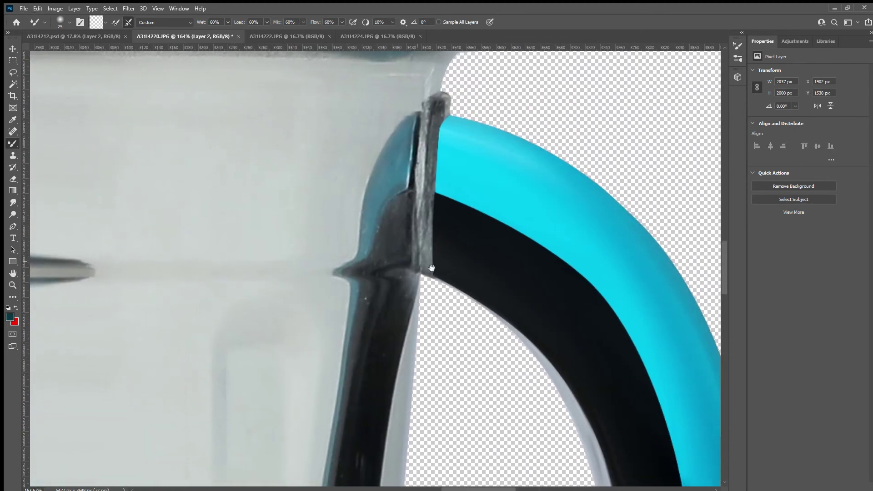
scroll(436, 271, up, 1)
Trace a path around the grey joint strip where the handle meets the jar rim, and make it a selection.
key(p)
scroll(436, 264, up, 1)
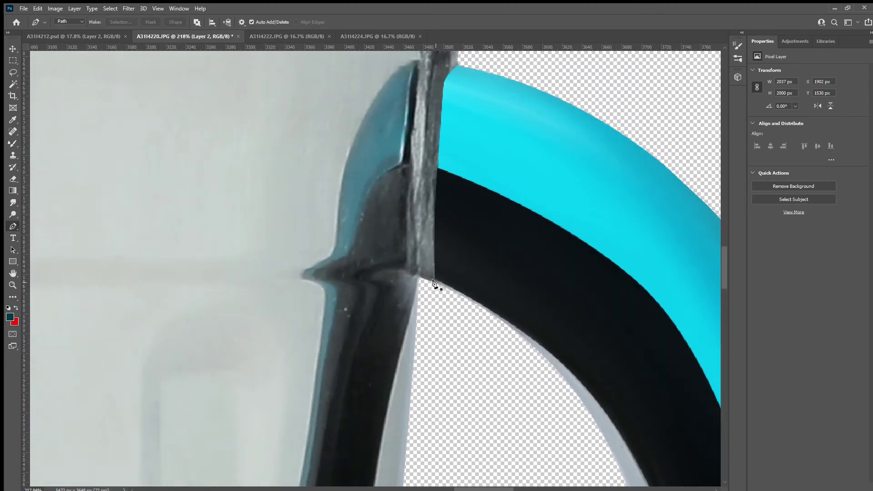
click(435, 283)
scroll(444, 269, up, 3)
scroll(446, 191, up, 1)
scroll(450, 255, up, 1)
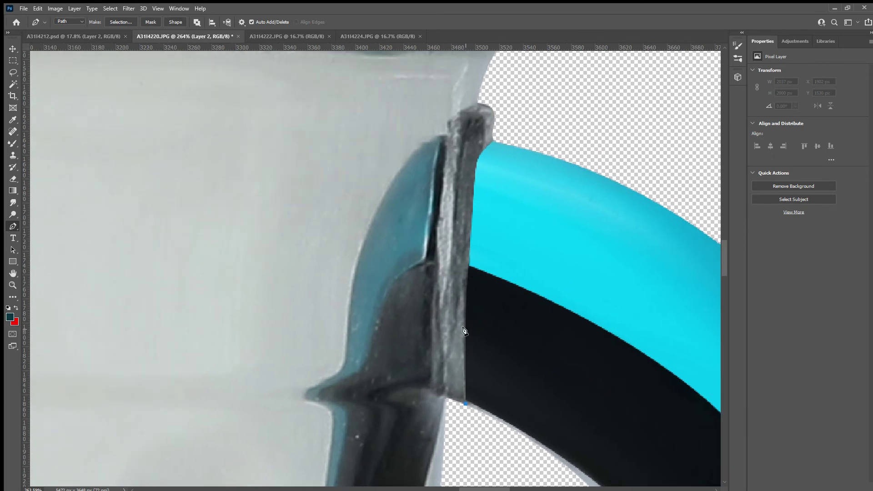
scroll(455, 313, up, 1)
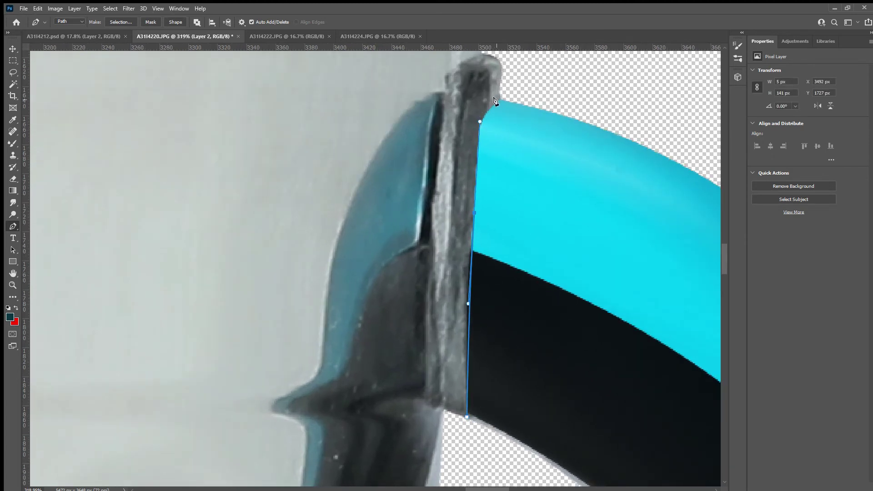
scroll(525, 87, up, 2)
drag(517, 95, 480, 106)
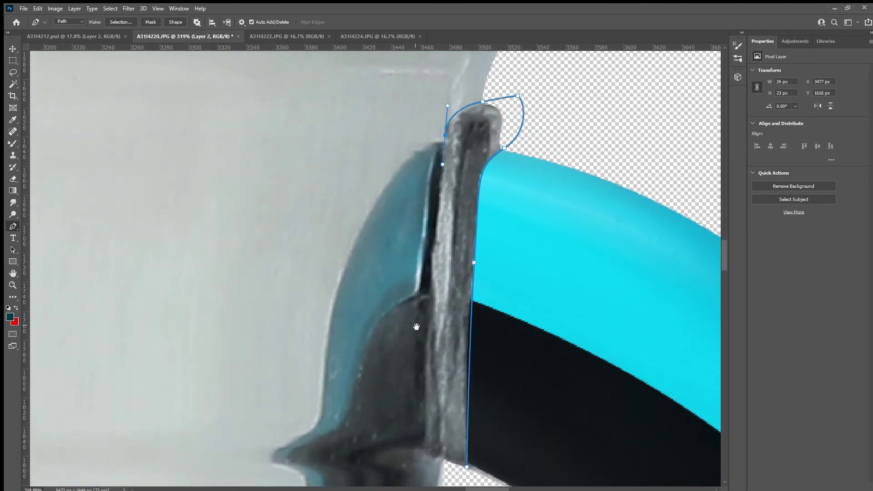
drag(416, 327, 432, 110)
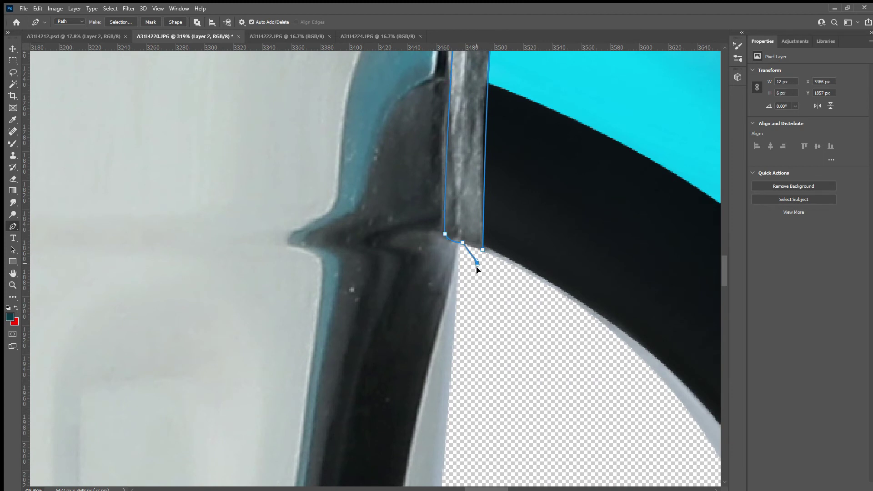
scroll(479, 295, up, 2)
scroll(469, 228, down, 2)
scroll(464, 189, up, 4)
key(ctrl+Return)
Restore and adjust the joint path, then reload it as a selection.
click(7, 142)
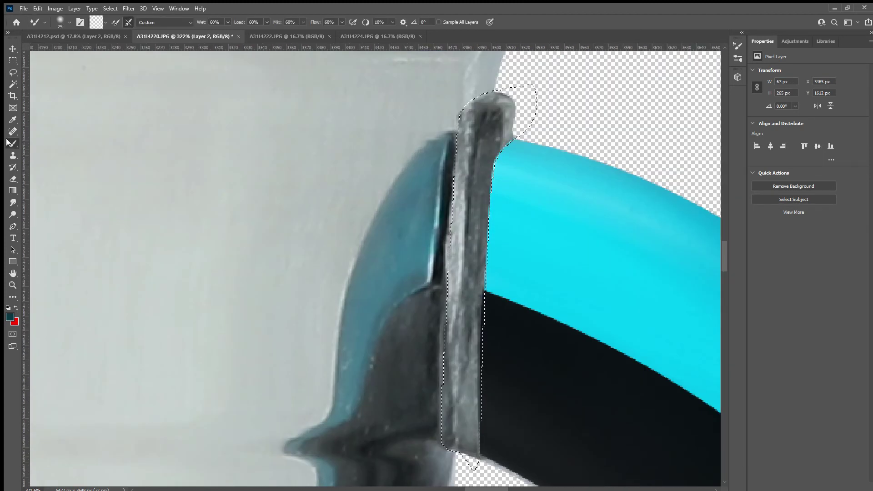
scroll(483, 291, up, 1)
scroll(498, 437, down, 2)
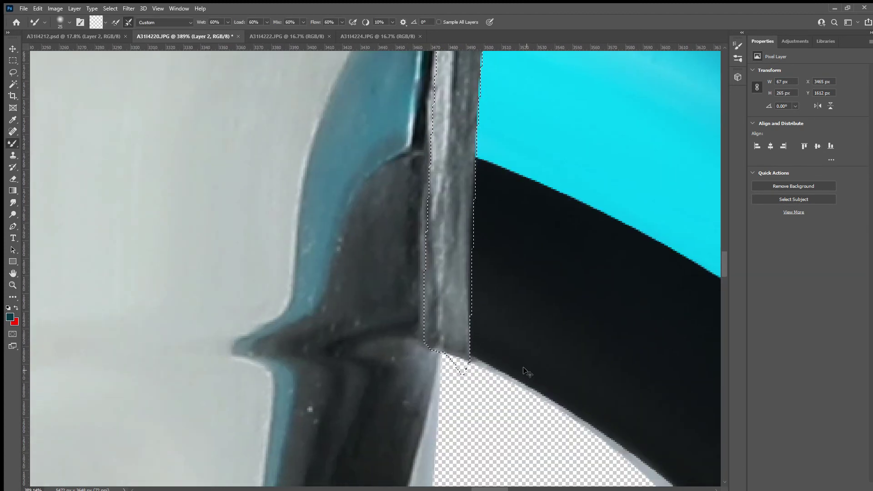
key(ctrl+z)
scroll(499, 406, up, 1)
scroll(456, 375, down, 1)
key(p)
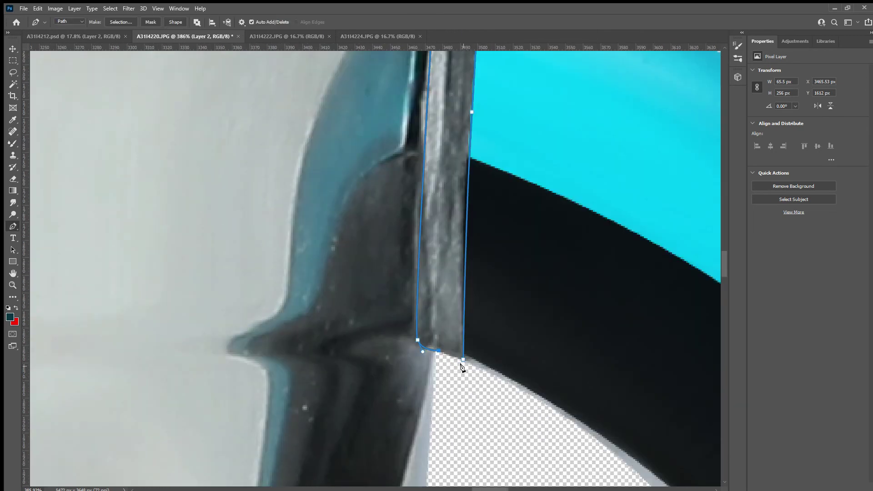
key(ctrl+Return)
scroll(461, 358, down, 2)
Blend the selected joint strip smooth with a smaller Mixer Brush.
key(b)
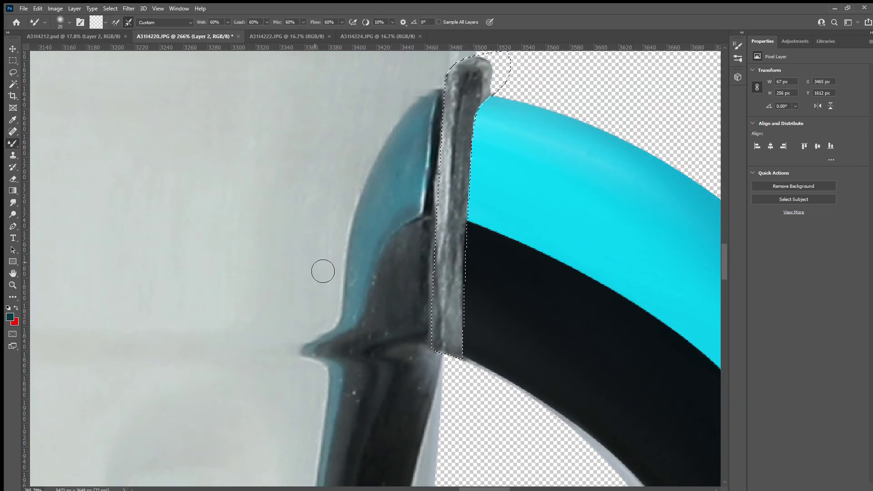
key(bracketleft)
scroll(469, 318, up, 1)
scroll(475, 400, up, 1)
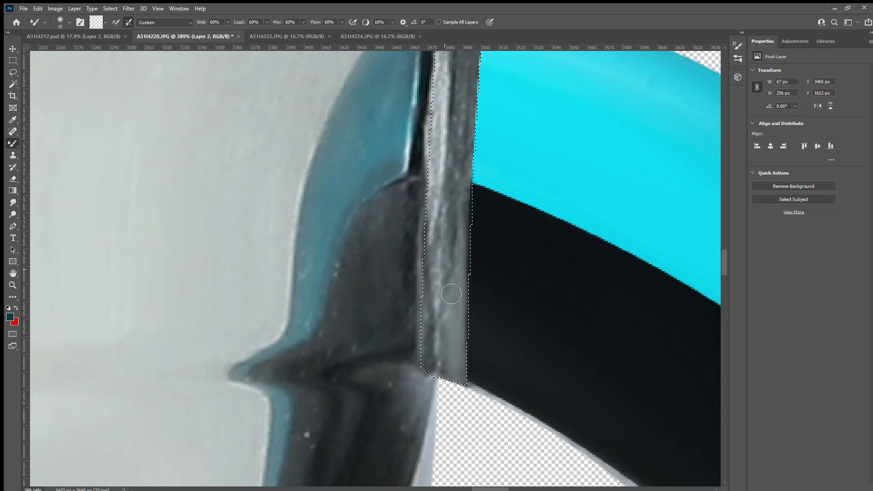
scroll(460, 415, down, 1)
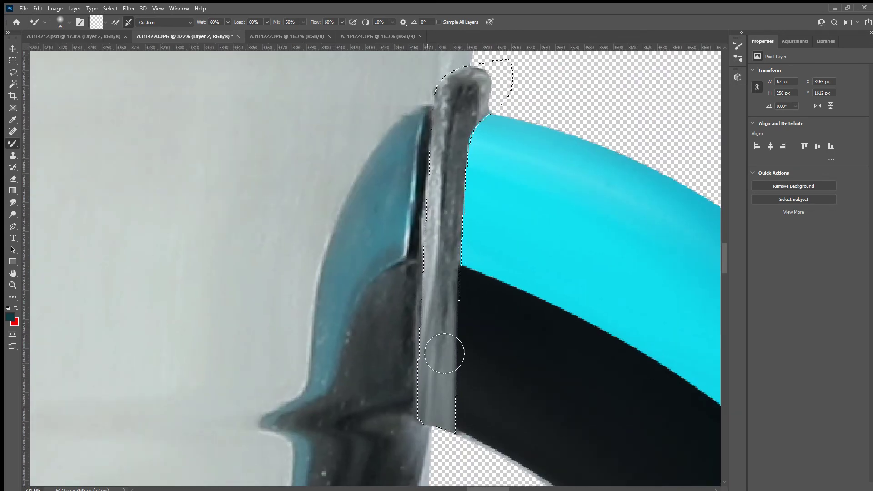
drag(466, 123, 438, 266)
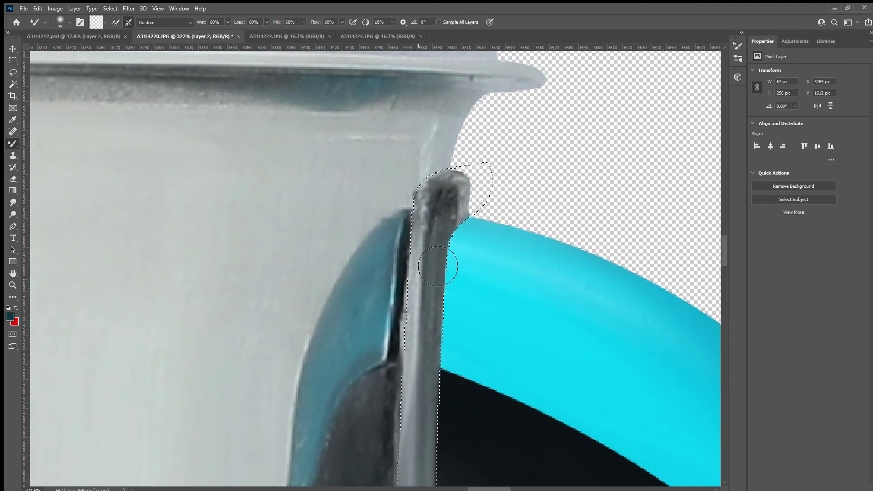
click(12, 84)
scroll(442, 221, up, 1)
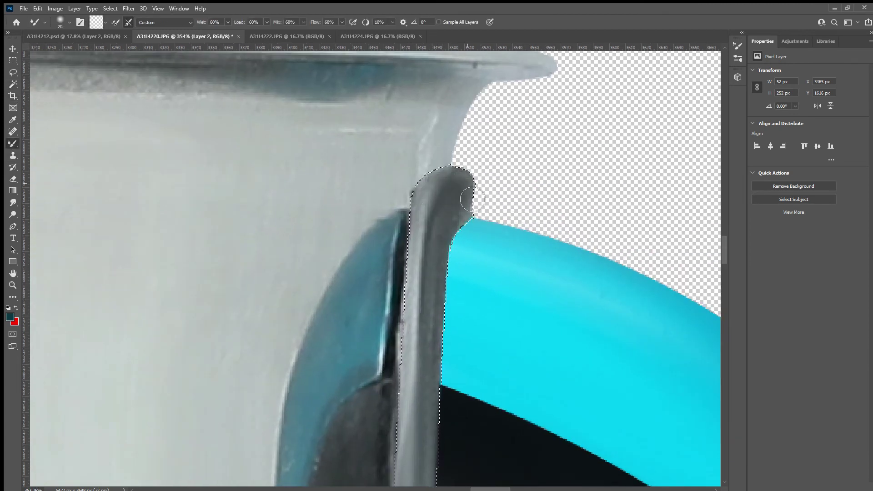
drag(422, 351, 425, 291)
drag(427, 425, 444, 284)
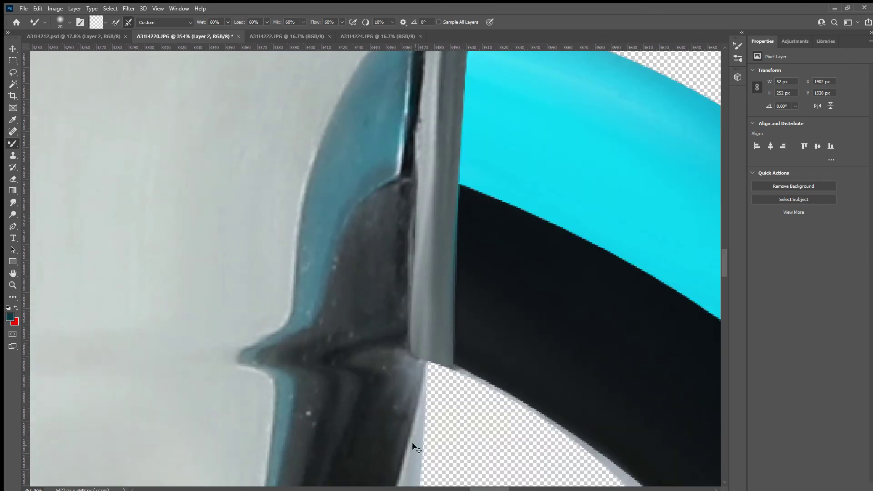
scroll(417, 449, down, 5)
drag(319, 454, 310, 249)
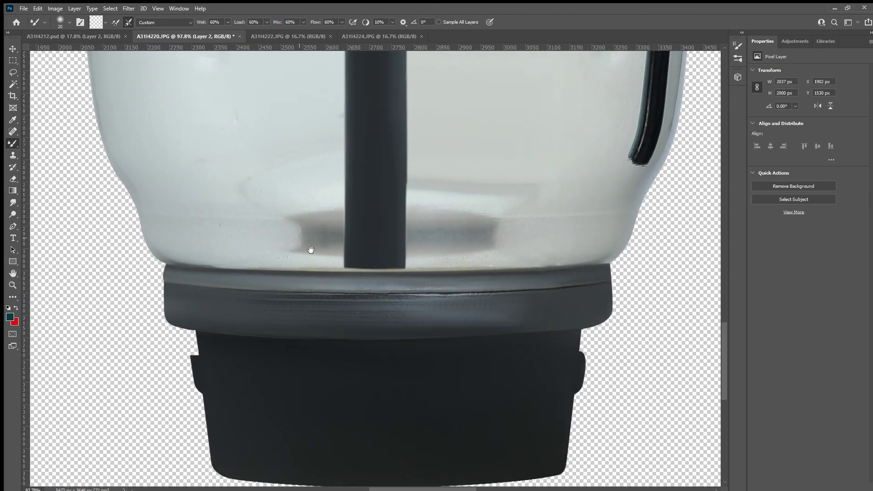
Heal a spot on the jar's lower body with the Spot Healing Brush.
scroll(310, 250, up, 3)
key(j)
scroll(384, 267, up, 2)
click(489, 287)
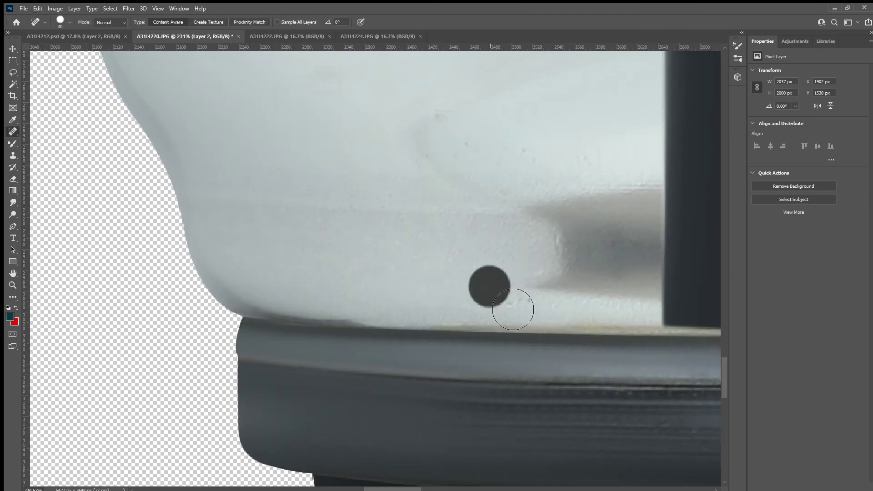
scroll(513, 309, down, 2)
scroll(396, 277, right, 3)
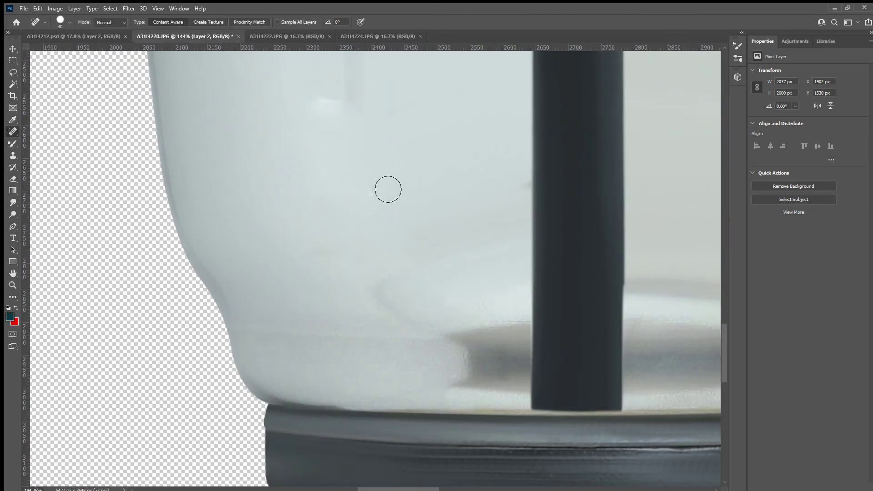
scroll(388, 189, down, 2)
scroll(493, 172, up, 5)
scroll(373, 234, up, 2)
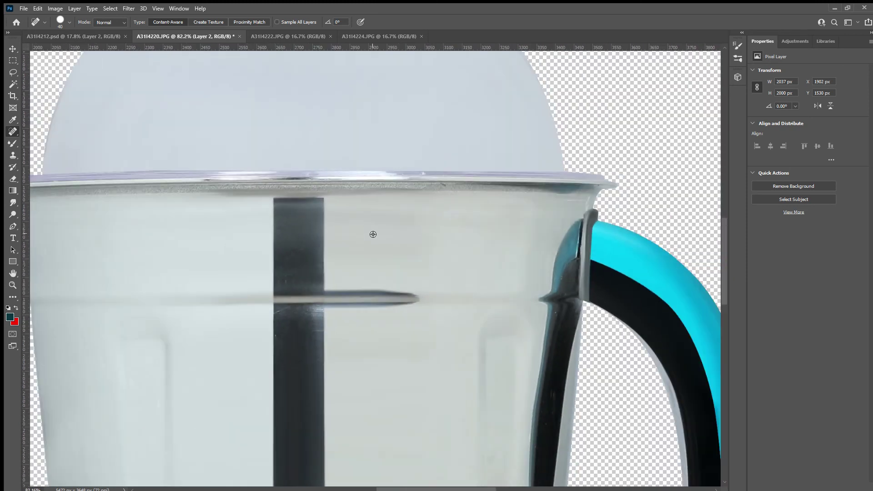
scroll(373, 234, up, 2)
scroll(448, 229, up, 2)
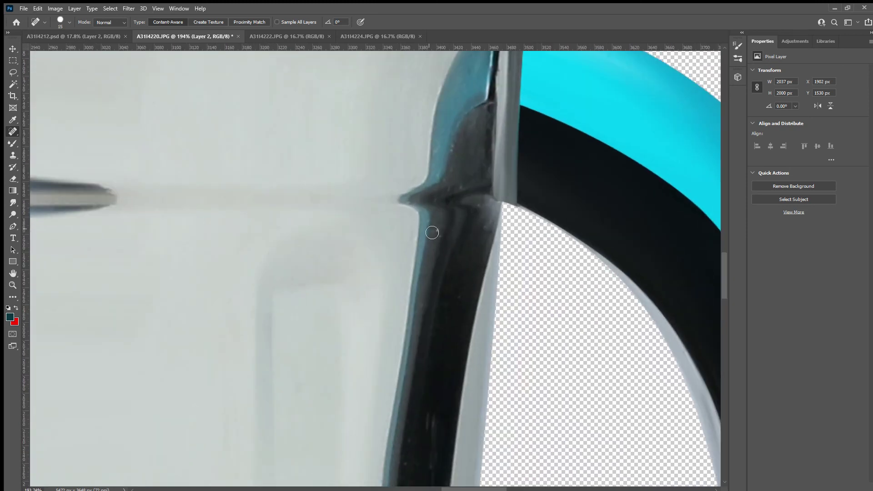
scroll(455, 282, down, 2)
scroll(438, 283, down, 2)
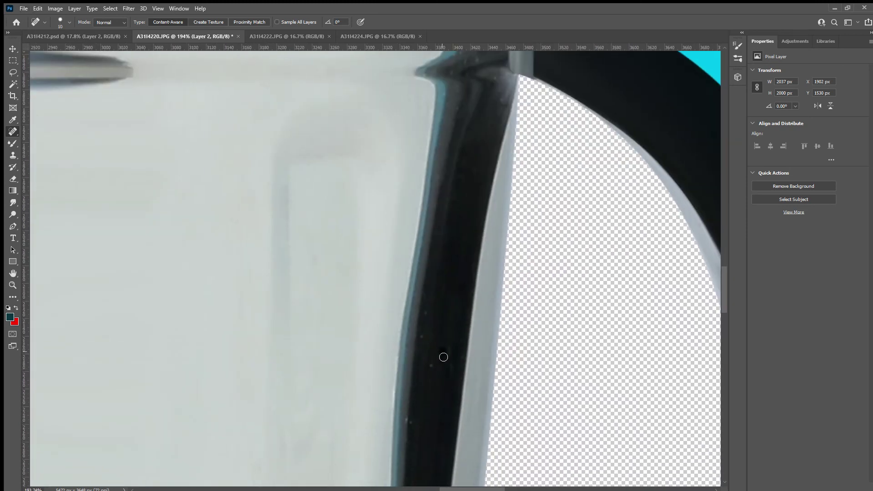
scroll(445, 357, down, 1)
scroll(451, 328, up, 1)
Enlarge the Spot Healing Brush and zoom back to the handle joint.
key(bracketright)
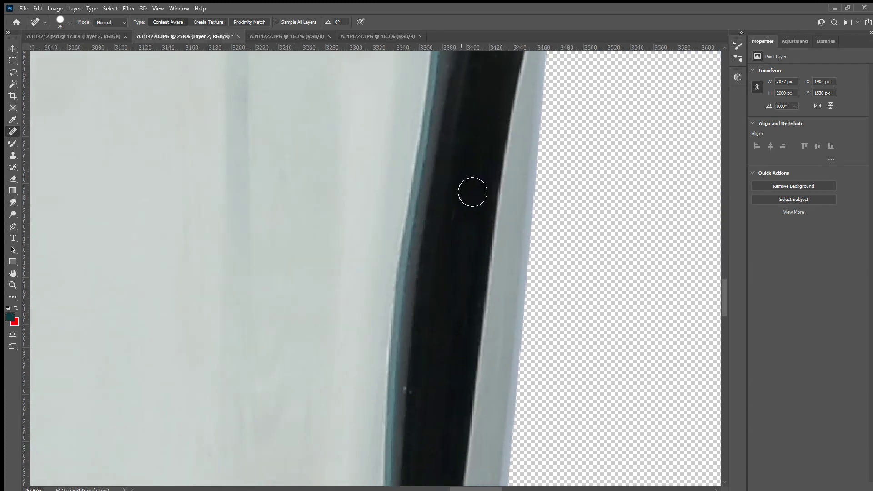
scroll(453, 351, down, 1)
scroll(448, 312, down, 1)
scroll(473, 263, down, 1)
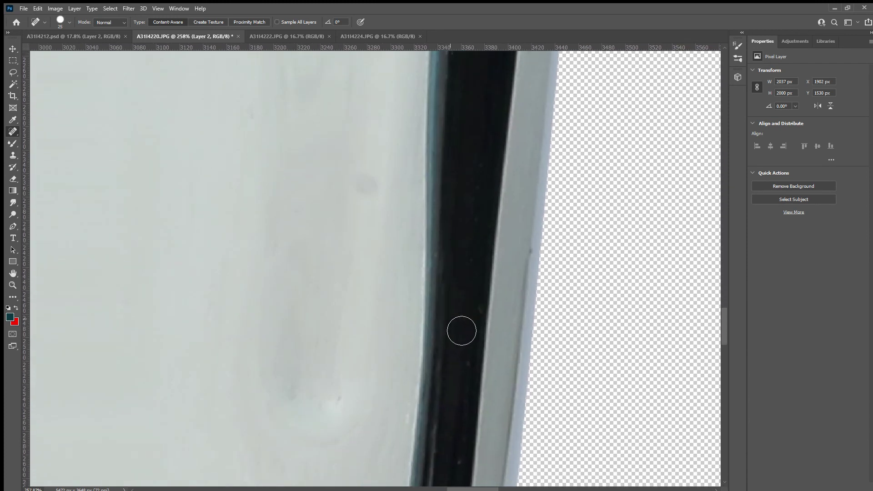
scroll(380, 261, down, 2)
scroll(488, 201, down, 1)
scroll(423, 337, down, 1)
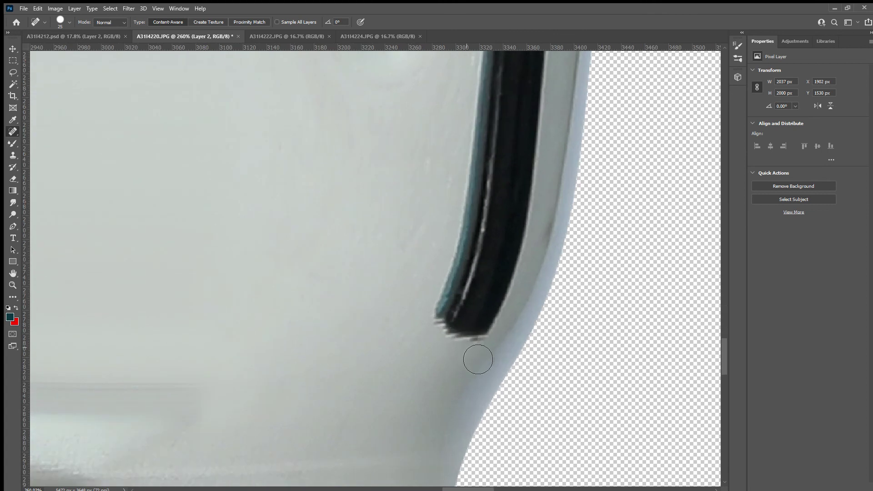
scroll(373, 352, down, 3)
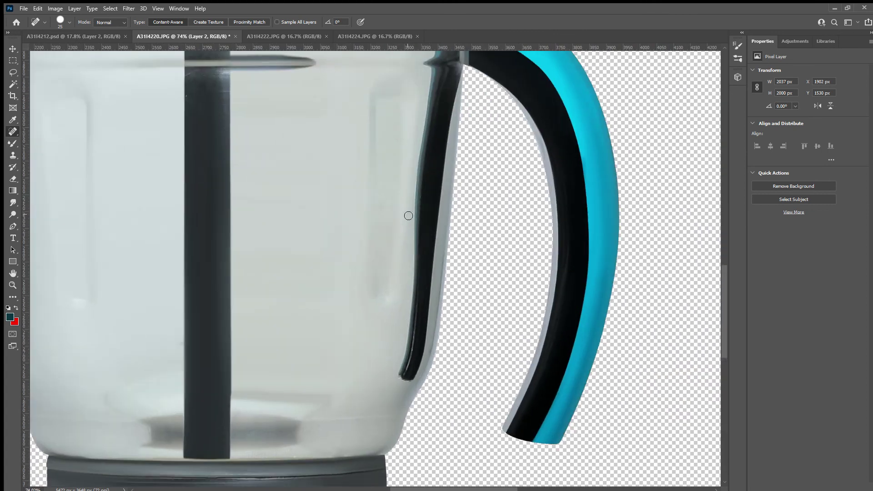
scroll(373, 352, down, 2)
scroll(363, 357, down, 1)
scroll(354, 363, up, 2)
scroll(354, 363, up, 5)
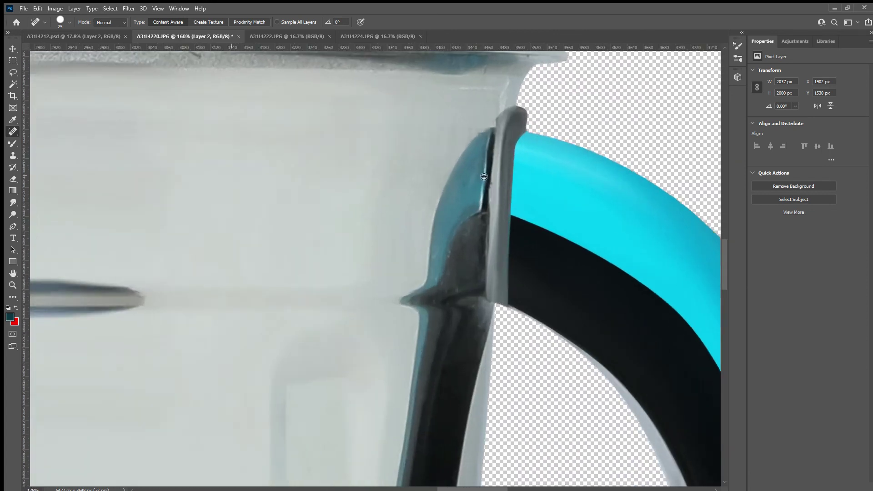
scroll(468, 249, up, 3)
Outline the teal wedge at the handle joint with a curved Pen path and make it a selection.
key(p)
click(419, 327)
drag(482, 193, 495, 187)
click(517, 181)
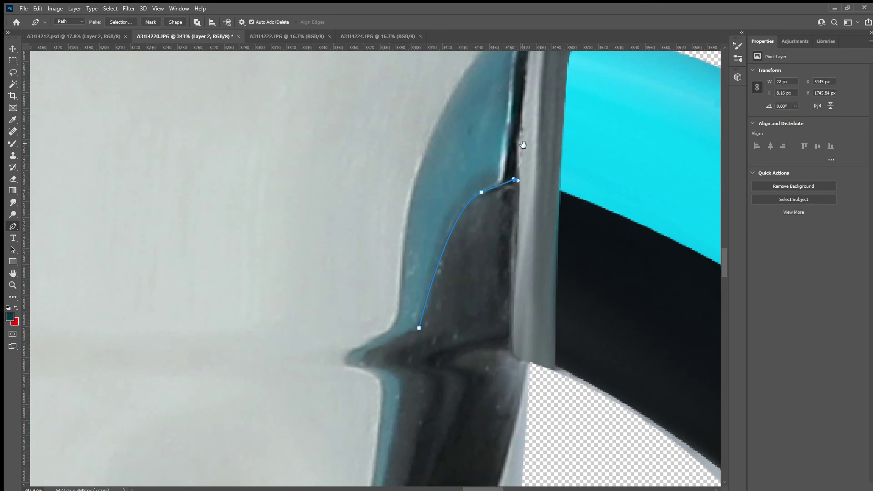
drag(522, 144, 499, 272)
click(510, 148)
click(376, 350)
key(ctrl+Return)
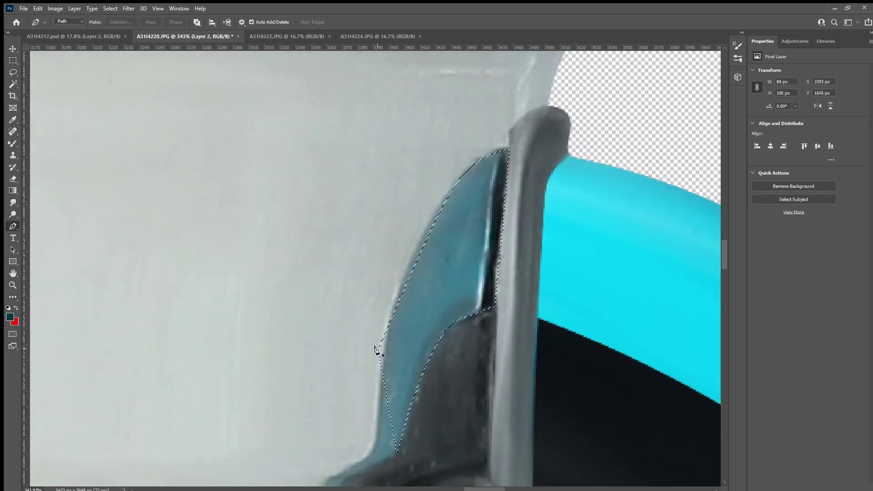
Smudge away the dark slit inside the joint, then deselect.
key(r)
mouse_move(482, 317)
mouse_down()
mouse_move(514, 282)
mouse_move(498, 172)
mouse_up()
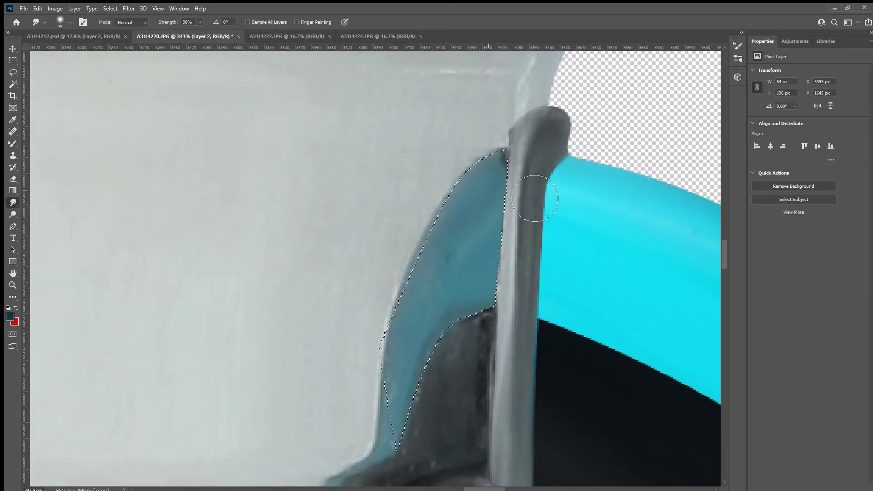
key(ctrl+d)
scroll(455, 227, down, 5)
scroll(447, 224, down, 3)
Undo the last change and save the jar cut-out as a Photoshop PSD file.
scroll(448, 224, up, 3)
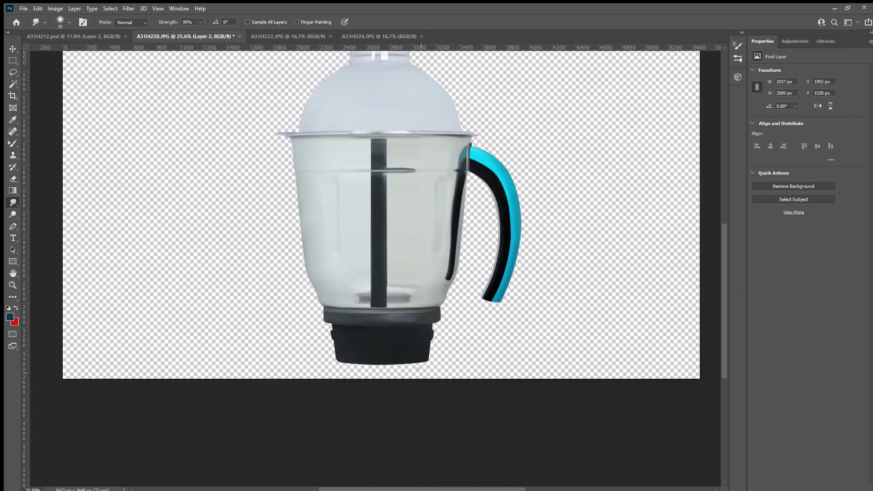
scroll(478, 350, up, 3)
scroll(468, 322, up, 5)
scroll(467, 321, up, 2)
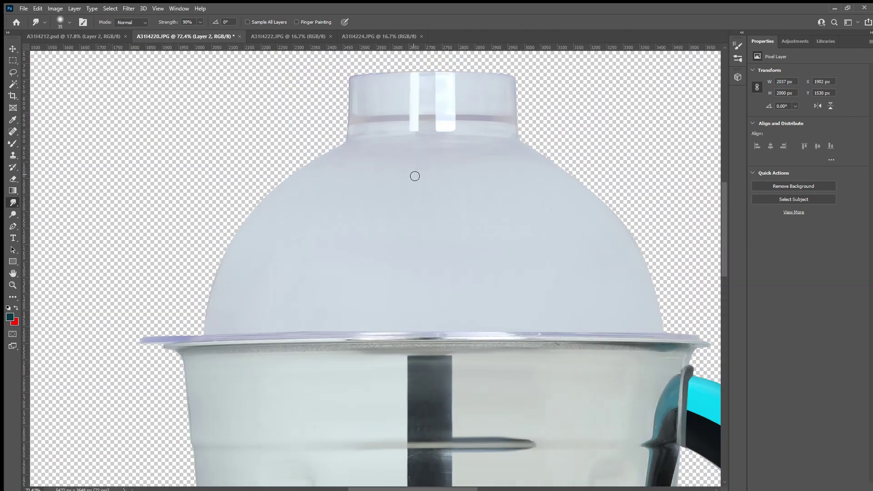
scroll(413, 175, up, 2)
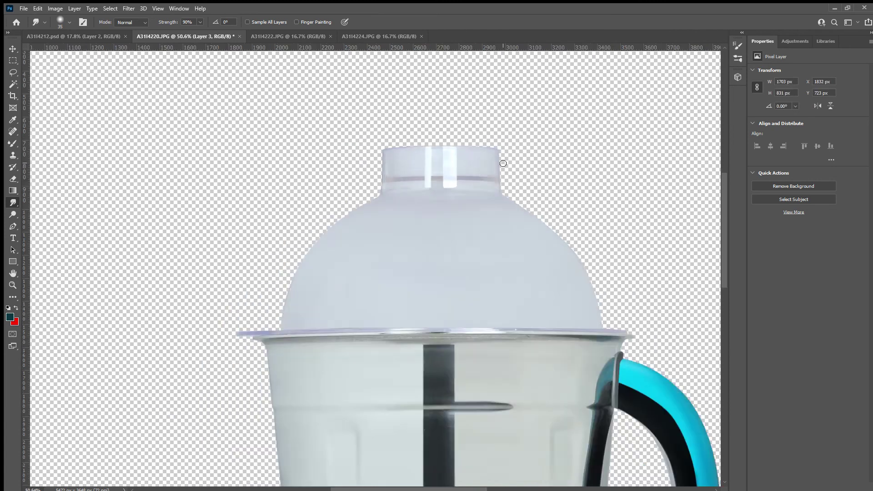
scroll(623, 136, down, 3)
key(ctrl+z)
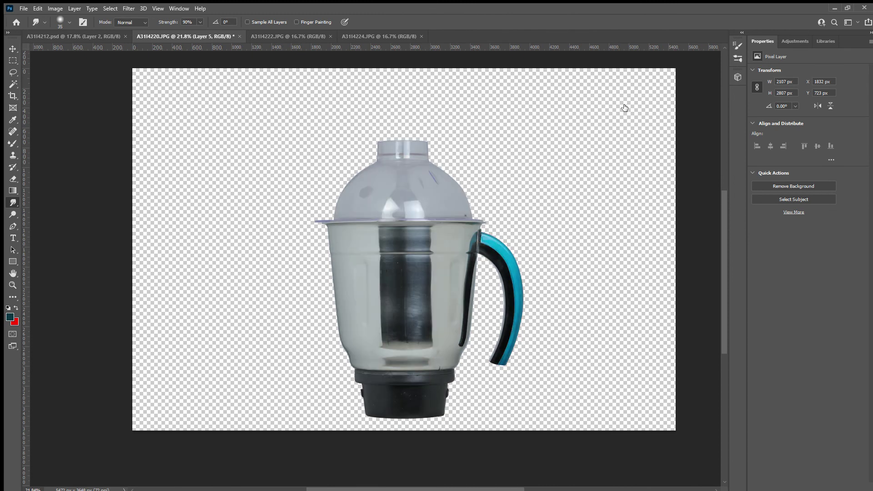
key(ctrl+s)
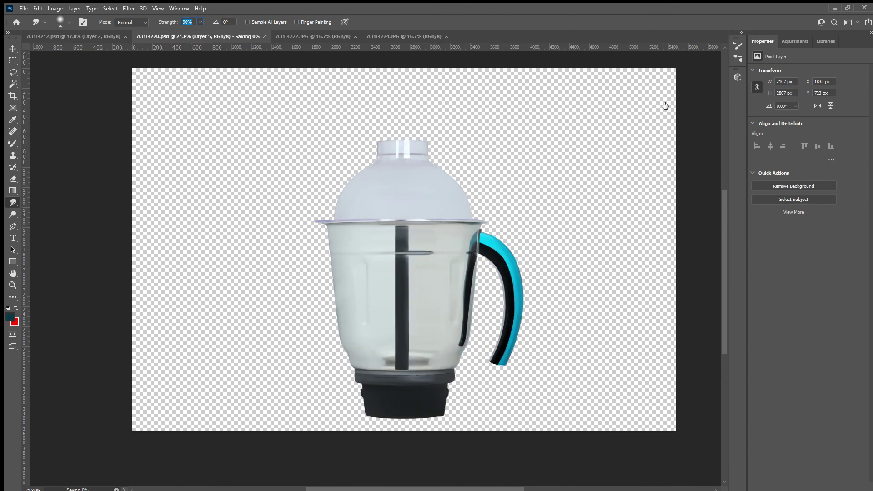